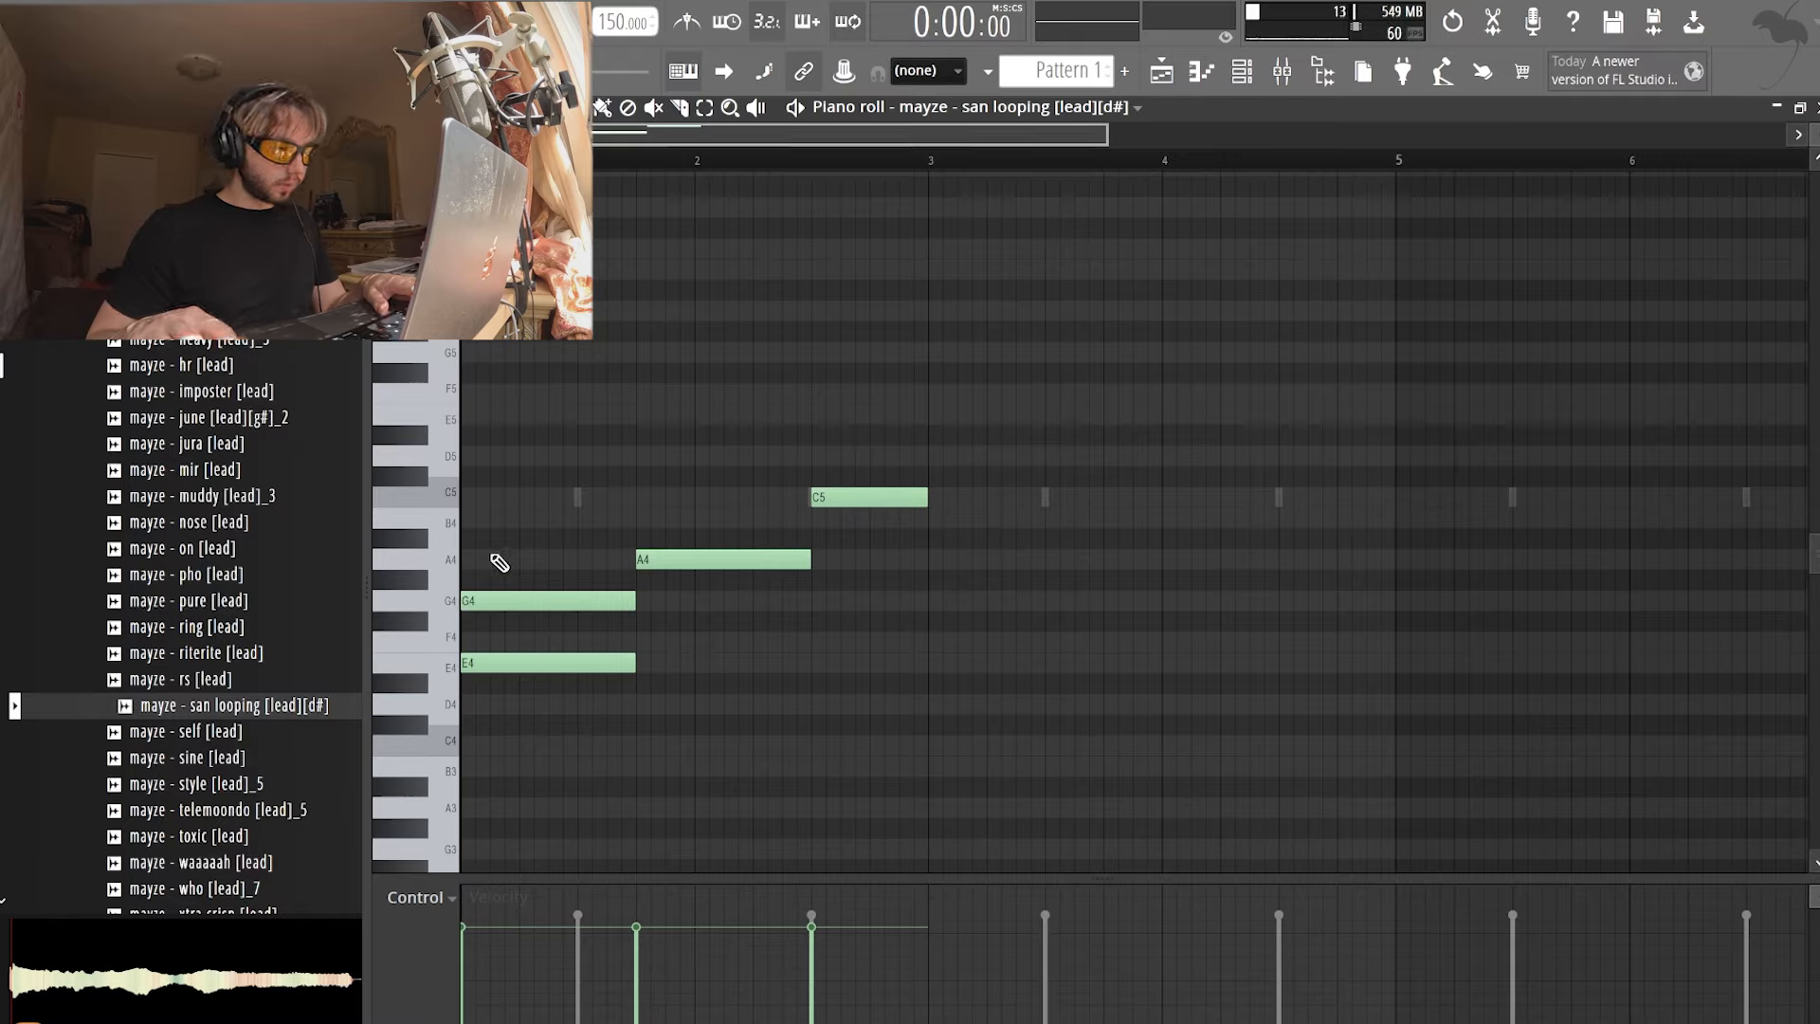
# - Add a D5 note above the first chord's E4 and G4, play it back, and extend the third chord with upper notes
pyautogui.click(491, 558)
pyautogui.click(467, 519)
pyautogui.click(467, 497)
pyautogui.click(467, 456)
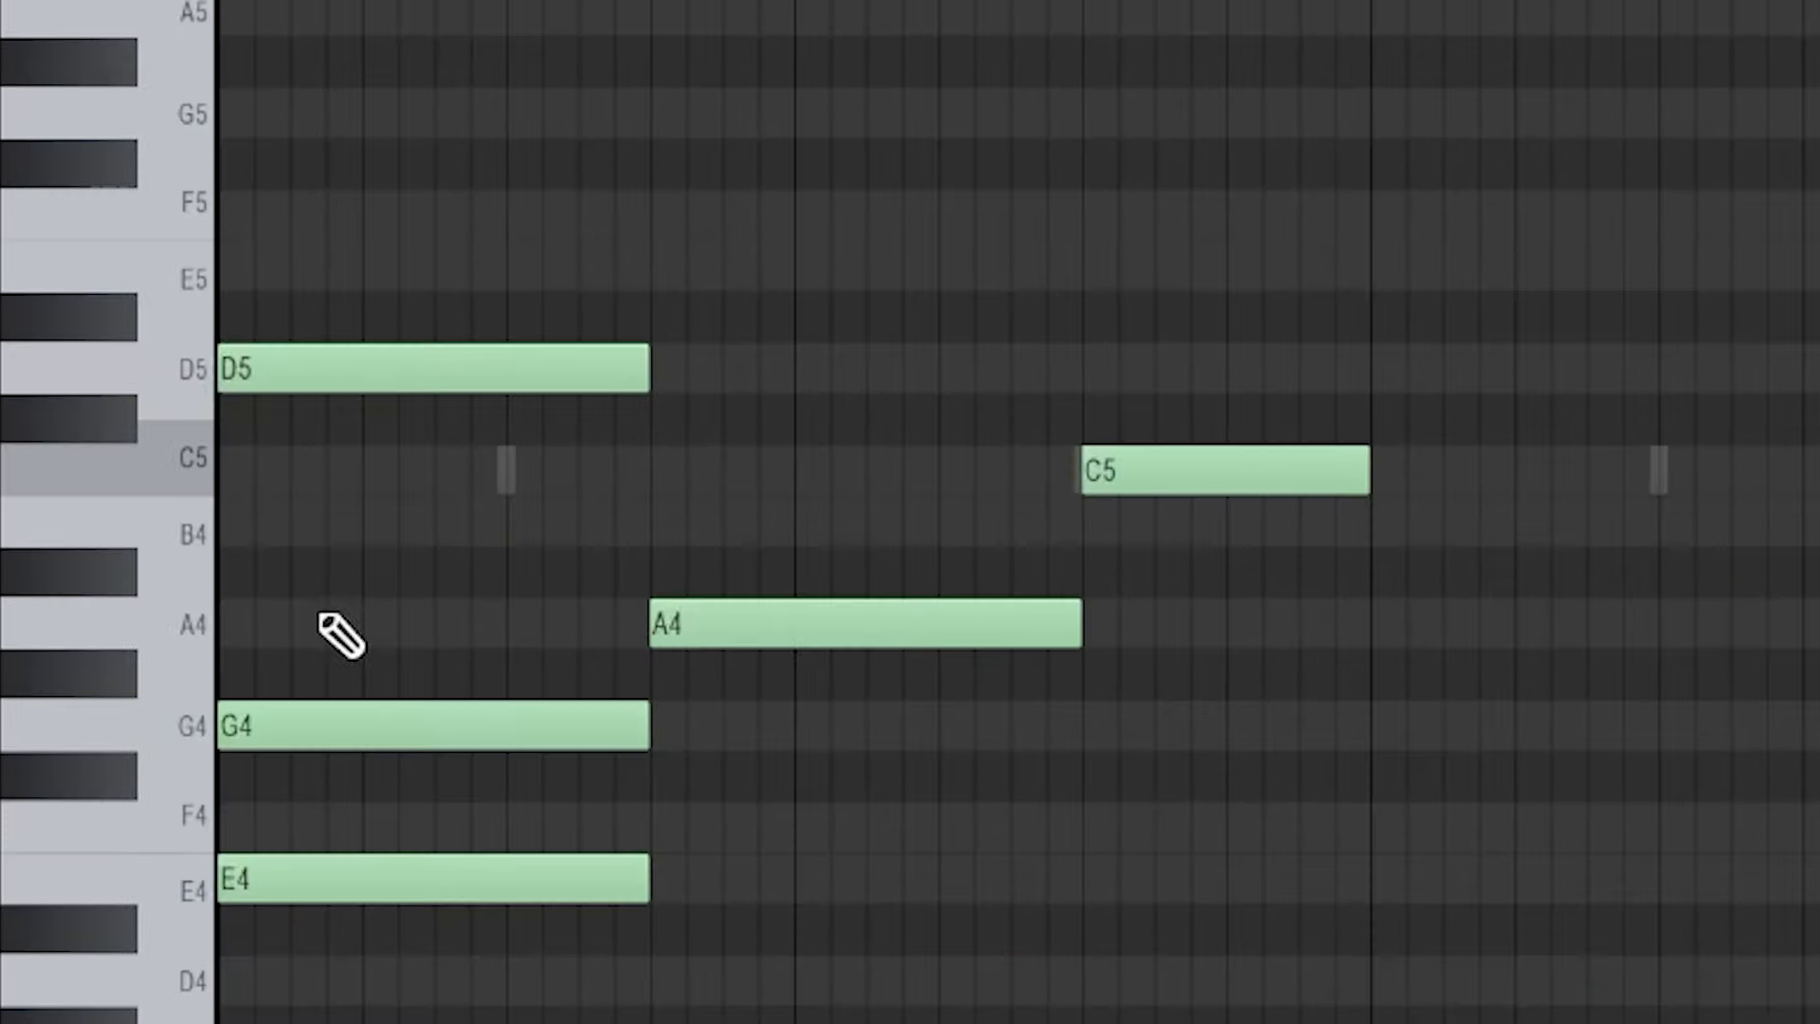
pyautogui.press('space')
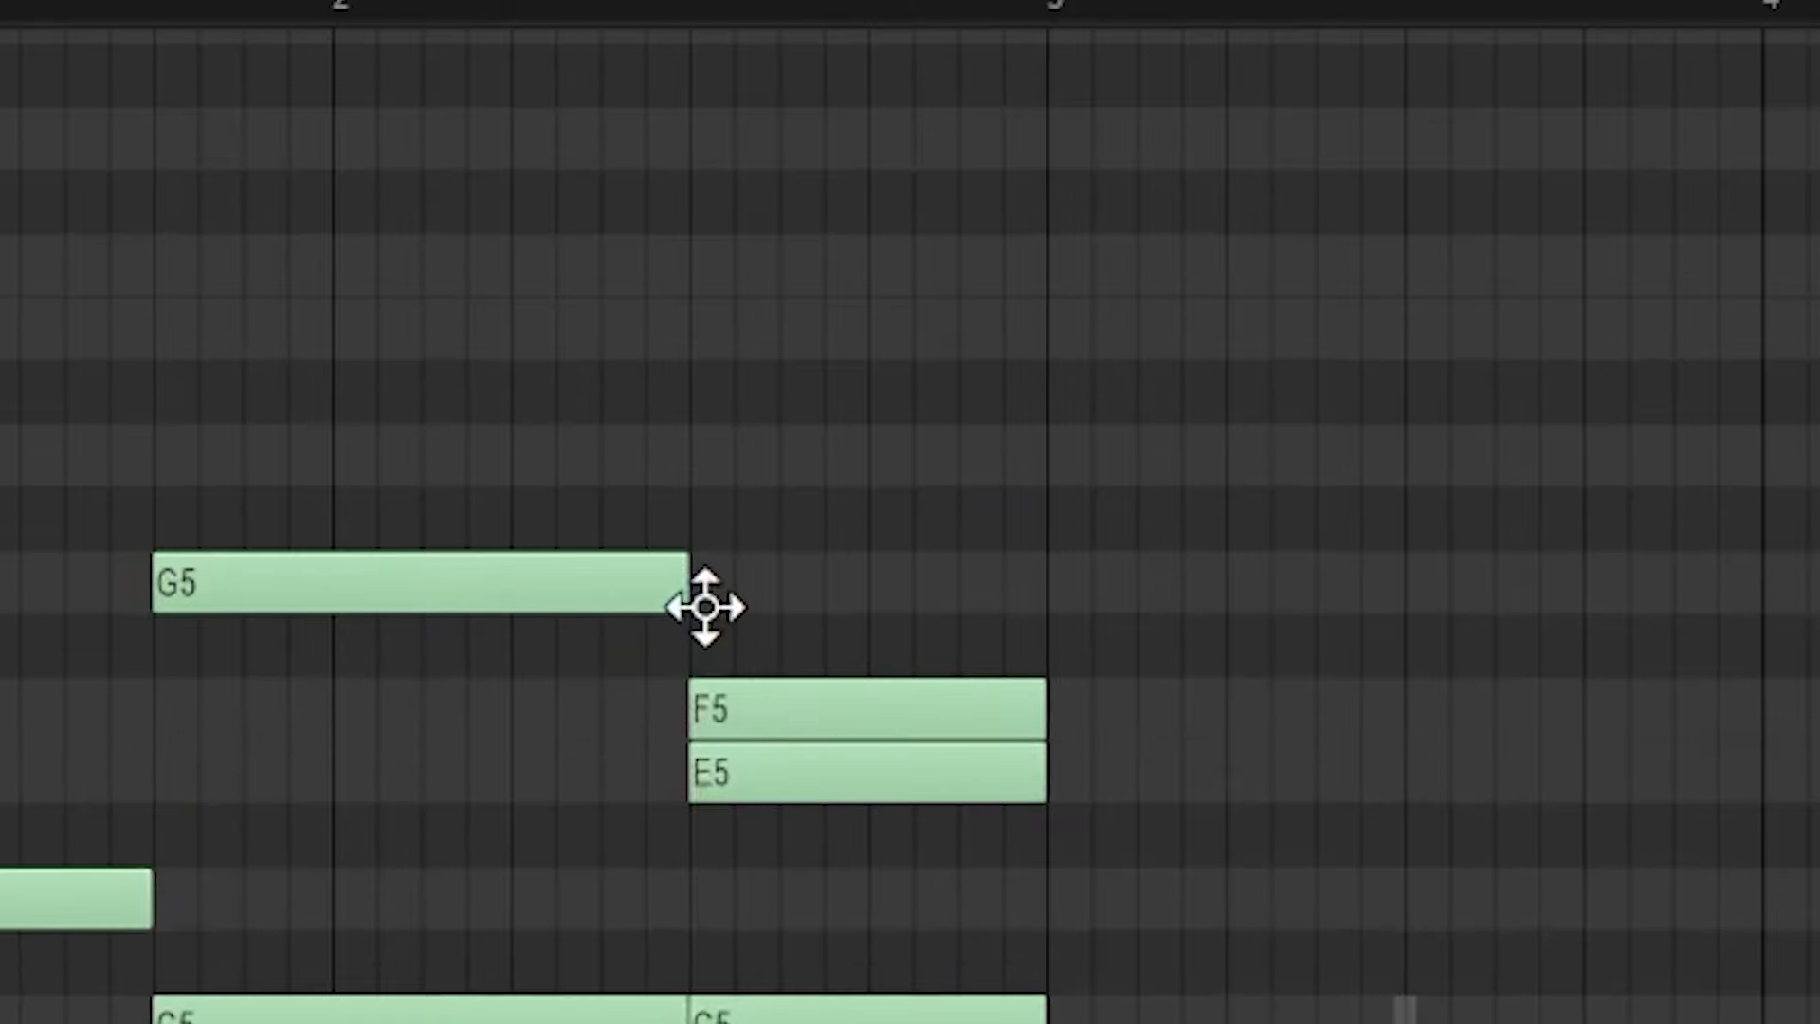
pyautogui.click(702, 605)
pyautogui.click(714, 622)
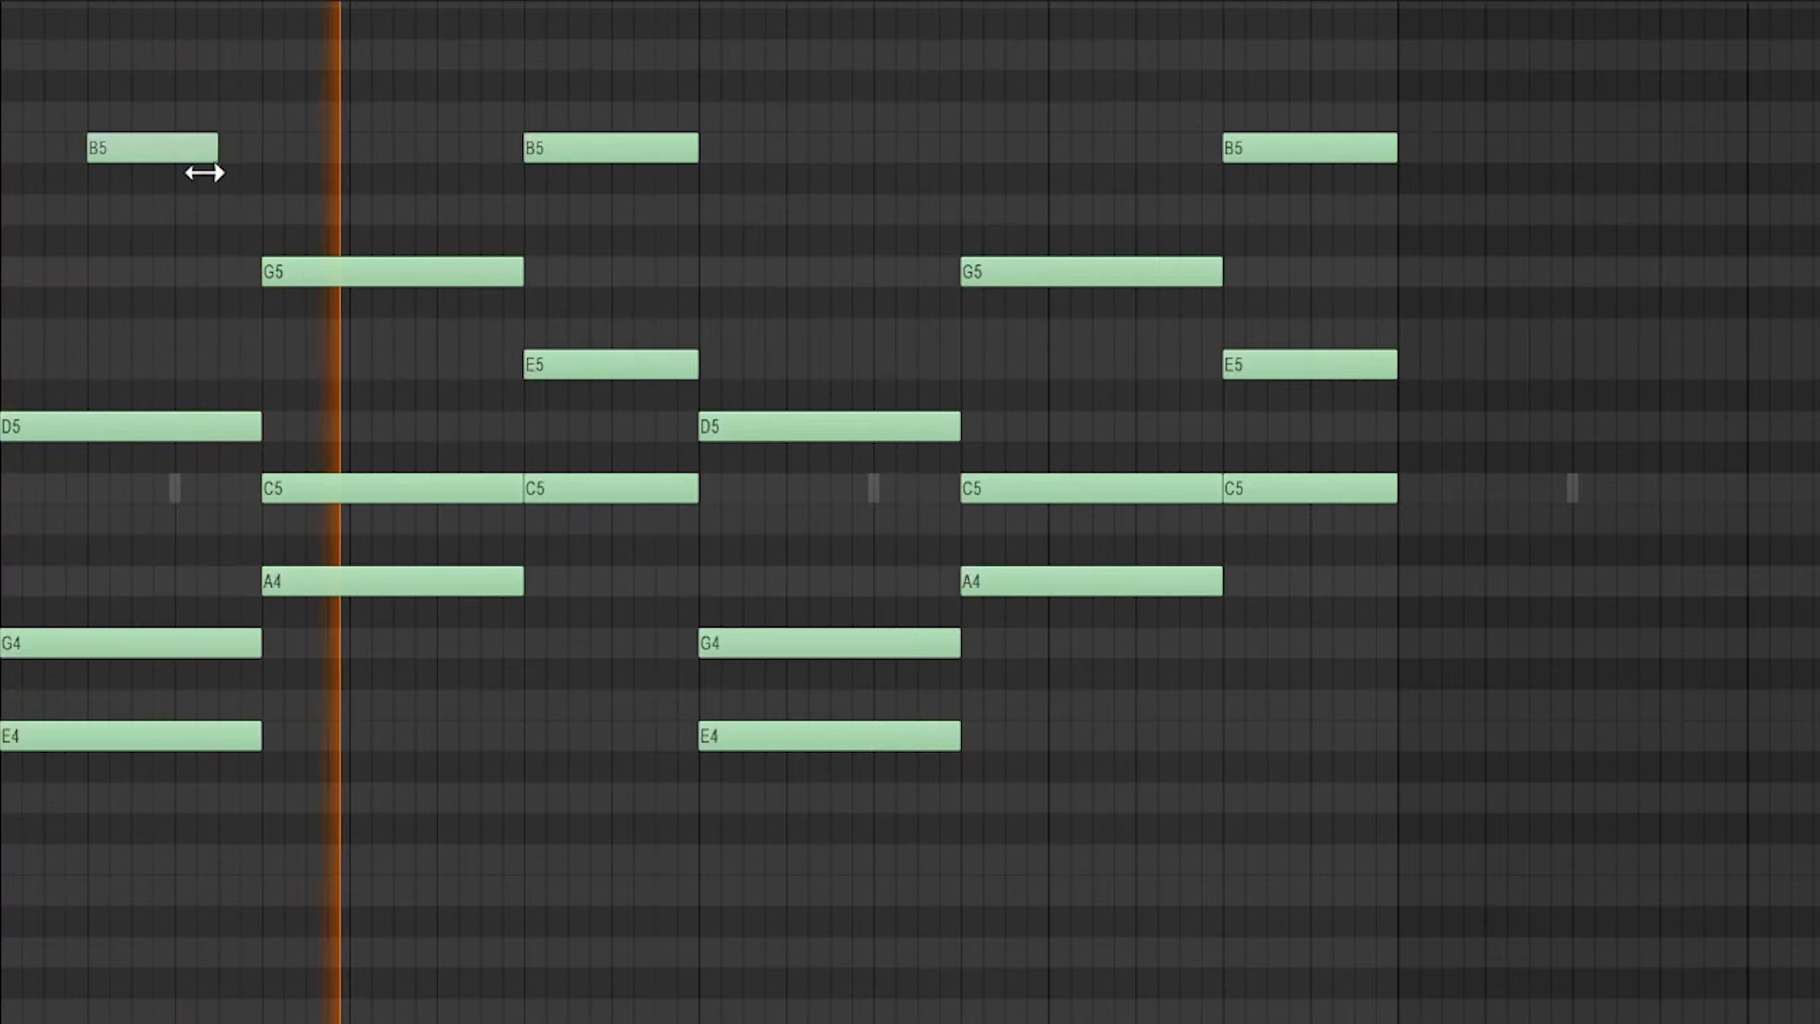
# - Shorten the B5 melody note in the first bar and delete the unwanted C6, B5 and B4 notes around it
pyautogui.moveTo(205, 173); pyautogui.dragTo(172, 180)
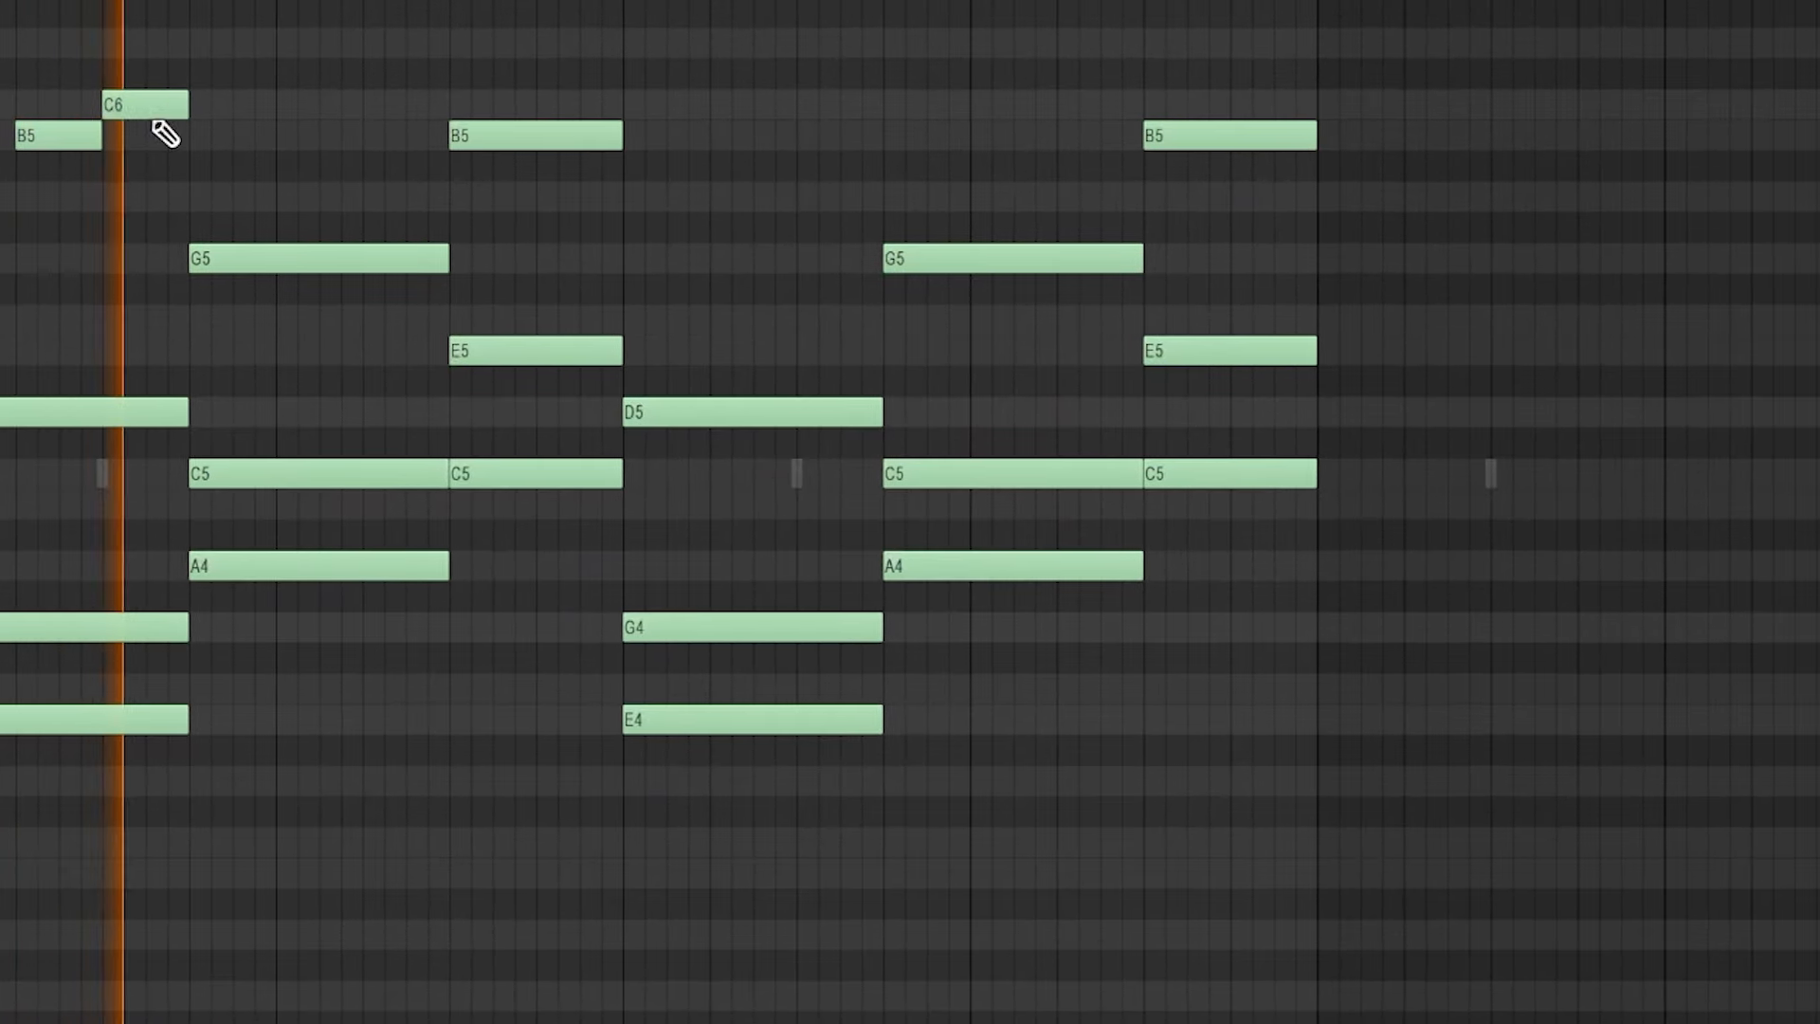
pyautogui.rightClick(132, 107)
pyautogui.rightClick(49, 138)
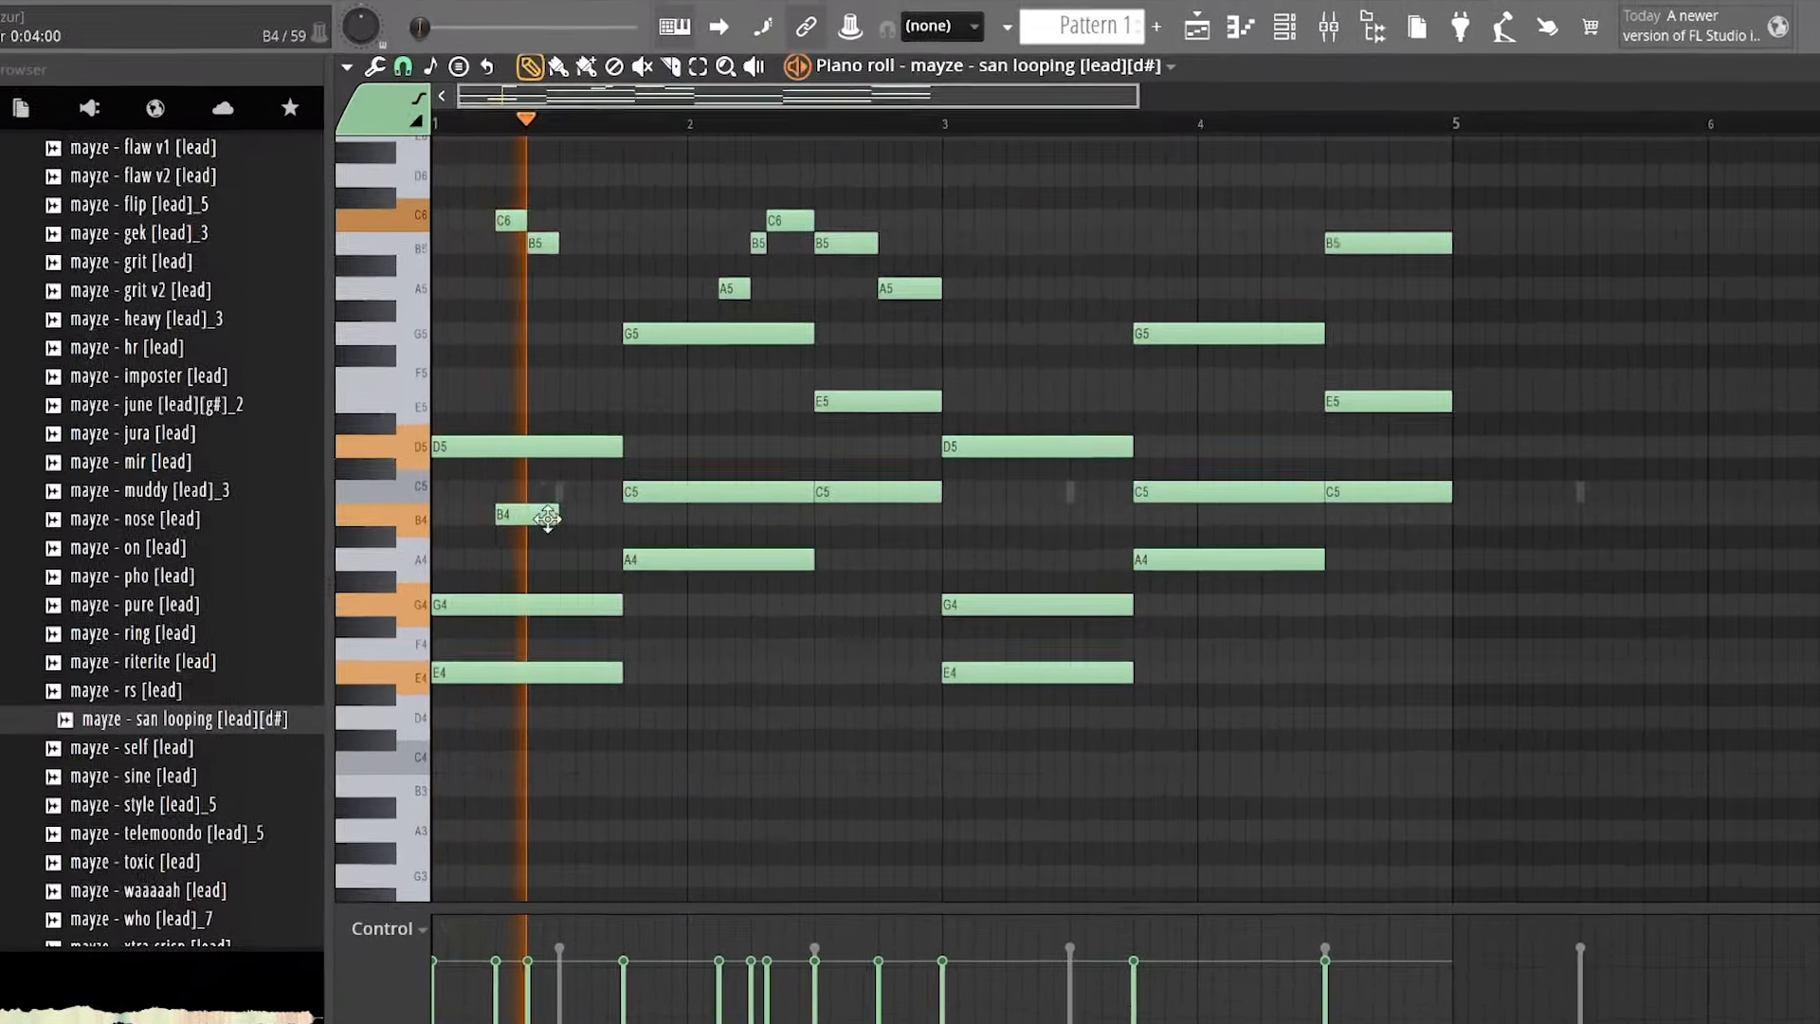
pyautogui.rightClick(545, 517)
pyautogui.press('space')
# - Try the first chord's G4 note one octave higher during playback and move it back down
pyautogui.keyDown('ctrl'); pyautogui.click(460, 616); pyautogui.keyUp('ctrl')
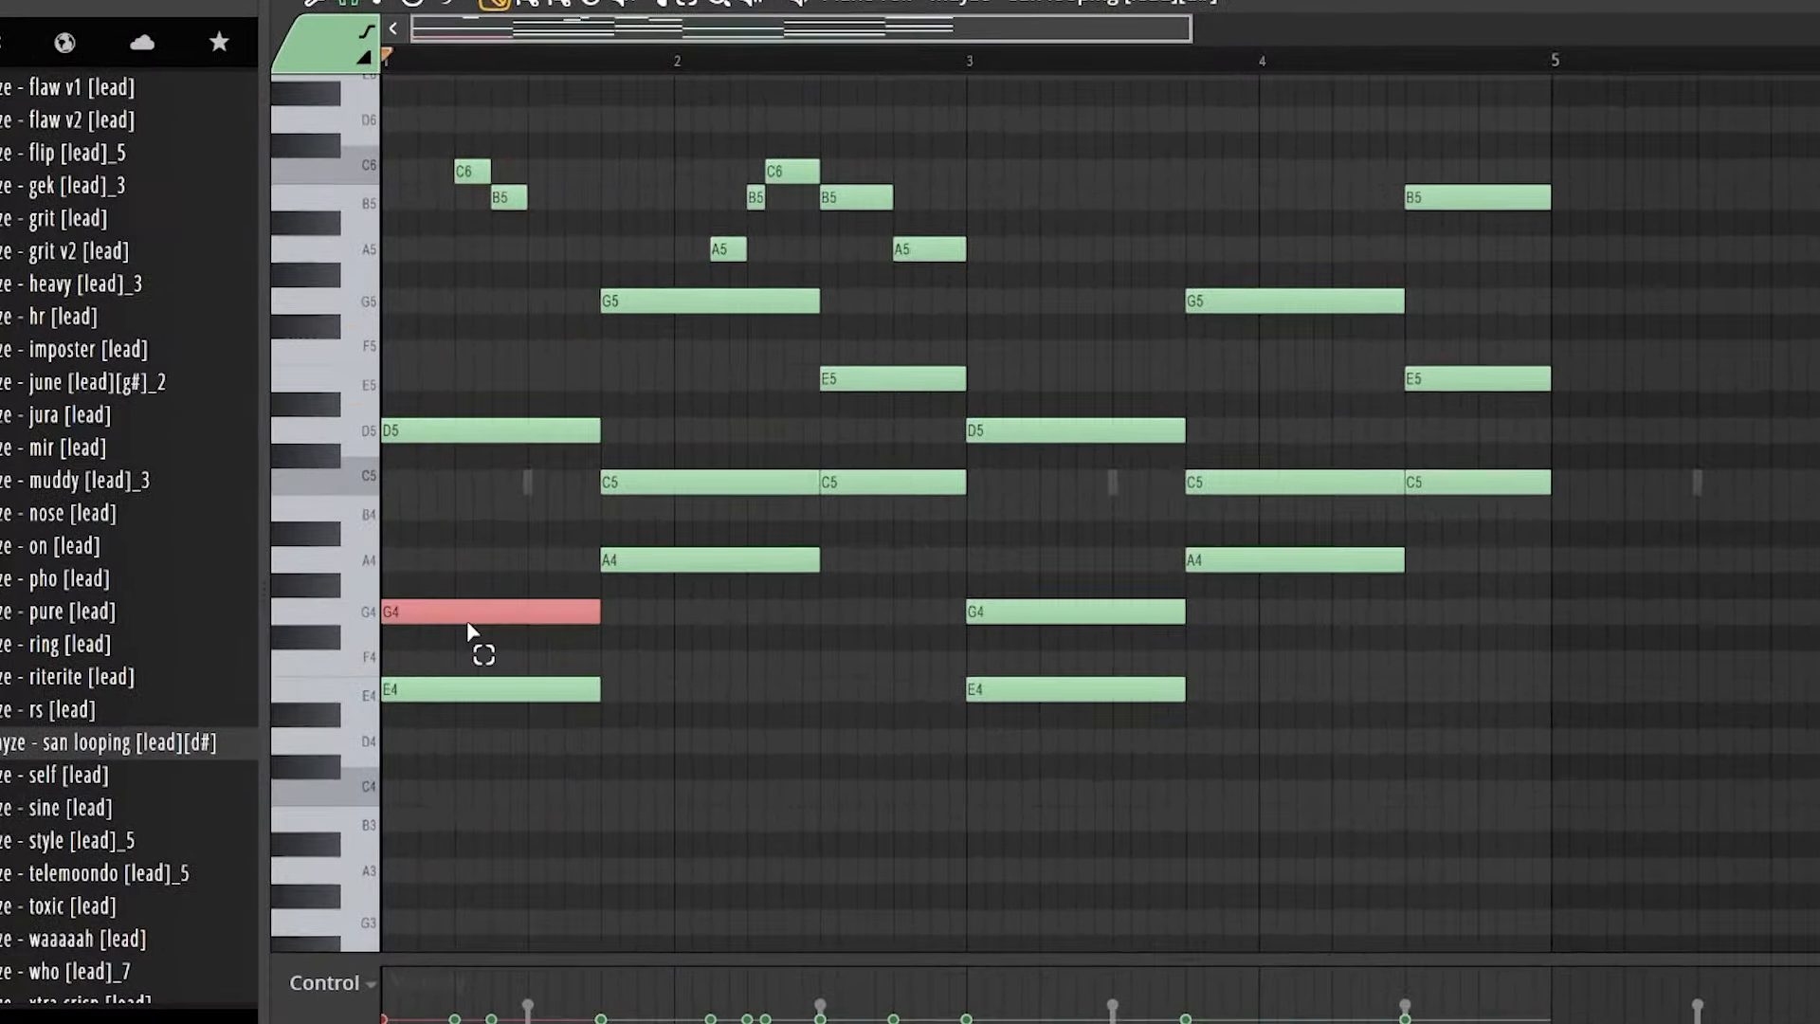
pyautogui.hotkey('ctrl', 'Up')
pyautogui.press('space')
pyautogui.rightClick(660, 421)
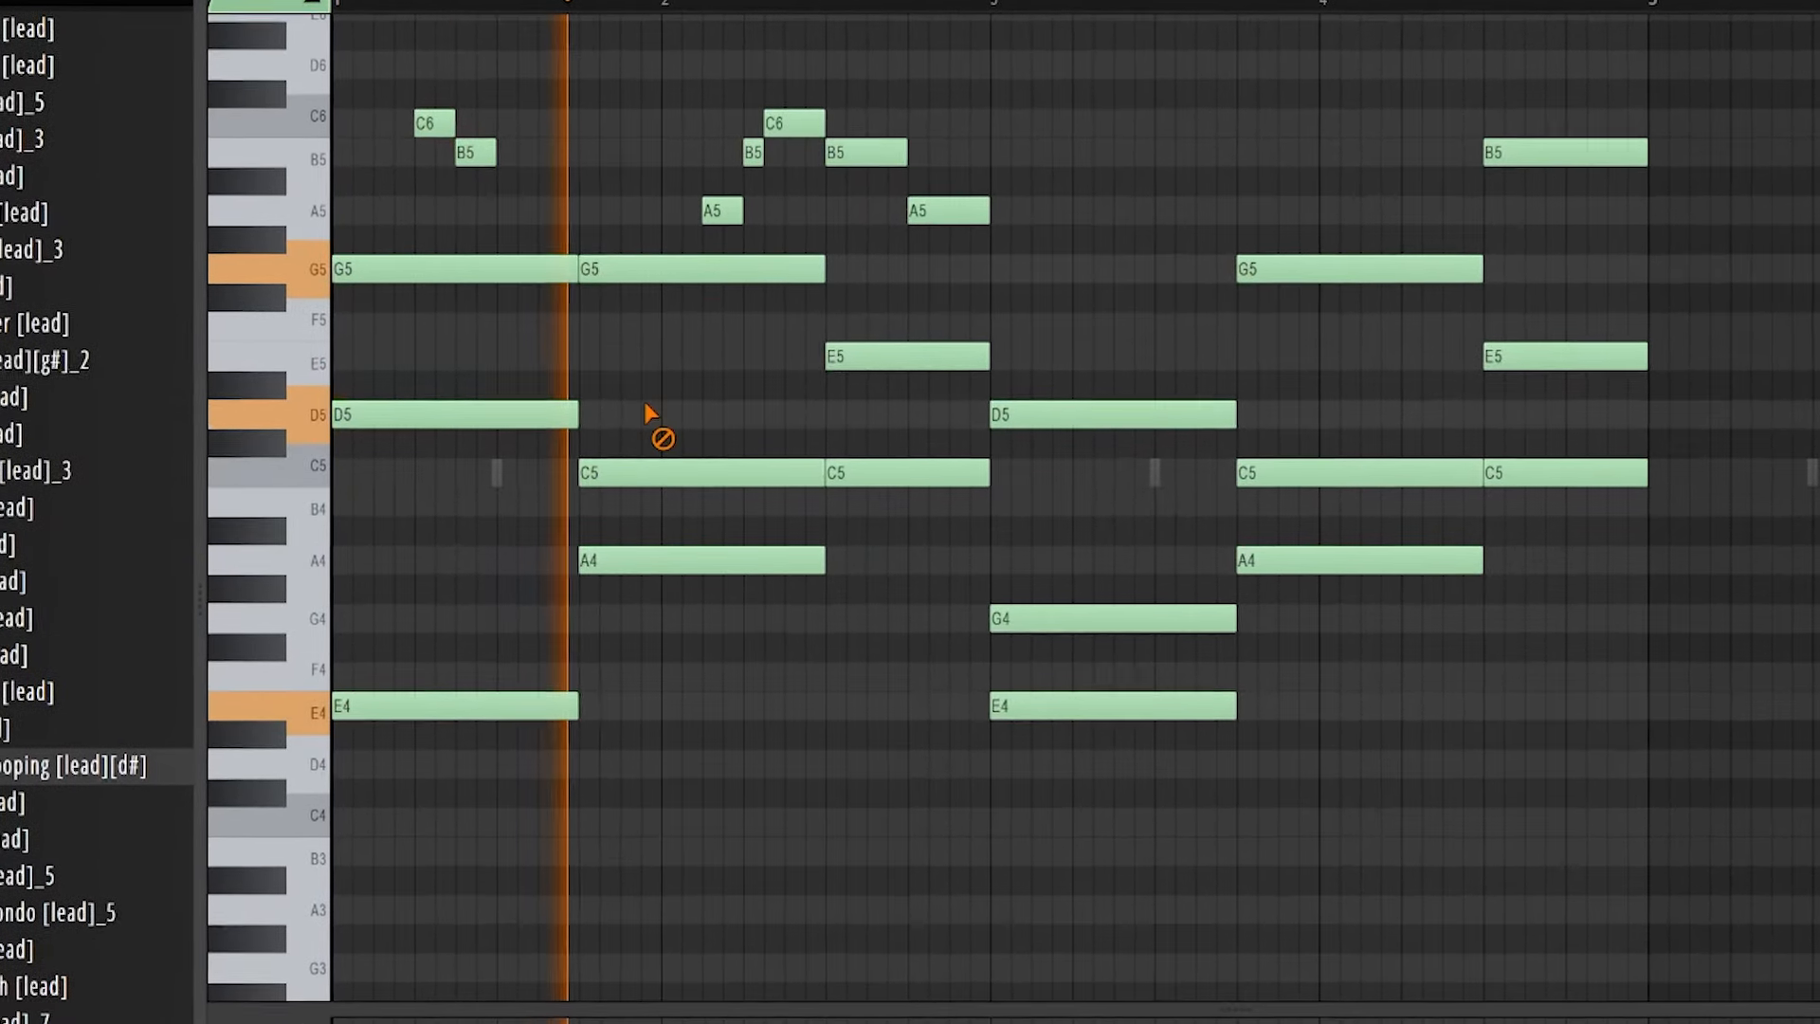
pyautogui.keyDown('ctrl'); pyautogui.click(526, 272); pyautogui.keyUp('ctrl')
pyautogui.hotkey('ctrl', 'Down')
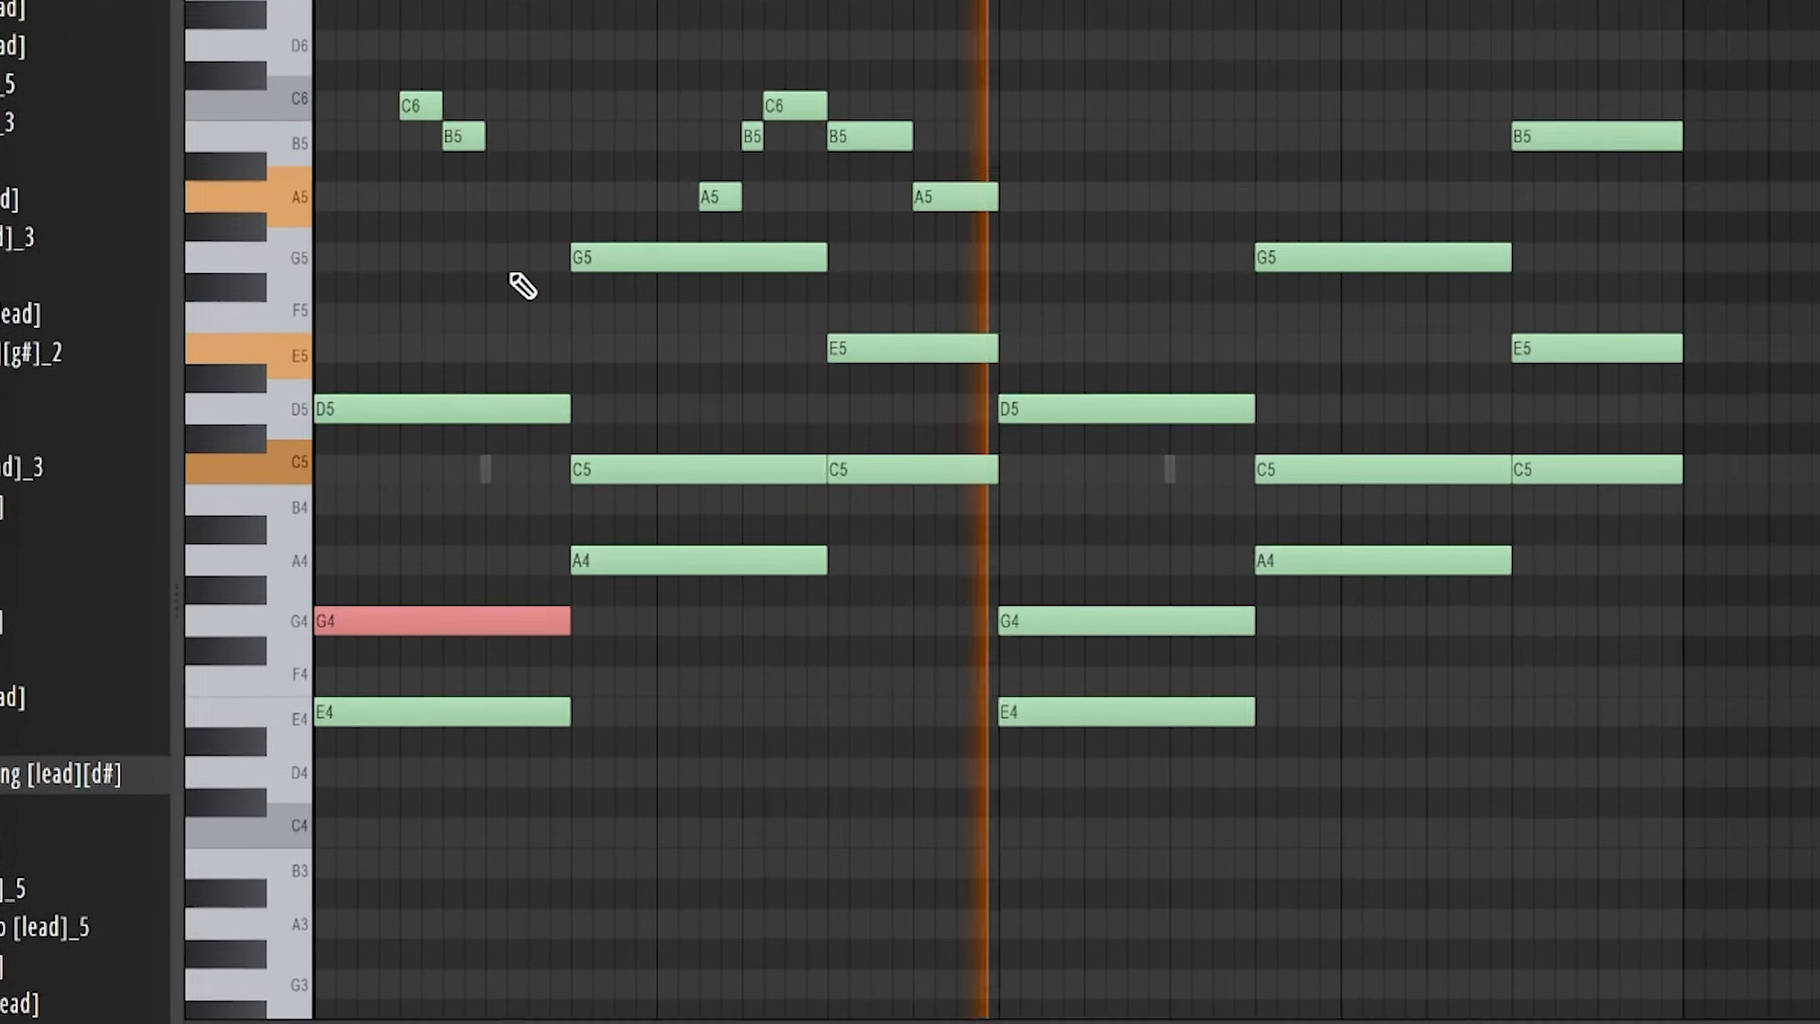
# - Add bass notes one octave below the chords' lowest notes, including the second chord's A4 and the third chord's C5
pyautogui.keyDown('ctrl'); pyautogui.click(663, 703); pyautogui.keyUp('ctrl')
pyautogui.keyDown('ctrl'); pyautogui.click(695, 556); pyautogui.keyUp('ctrl')
pyautogui.keyDown('ctrl'); pyautogui.keyDown('shift'); pyautogui.click(883, 465); pyautogui.keyUp('shift'); pyautogui.keyUp('ctrl')
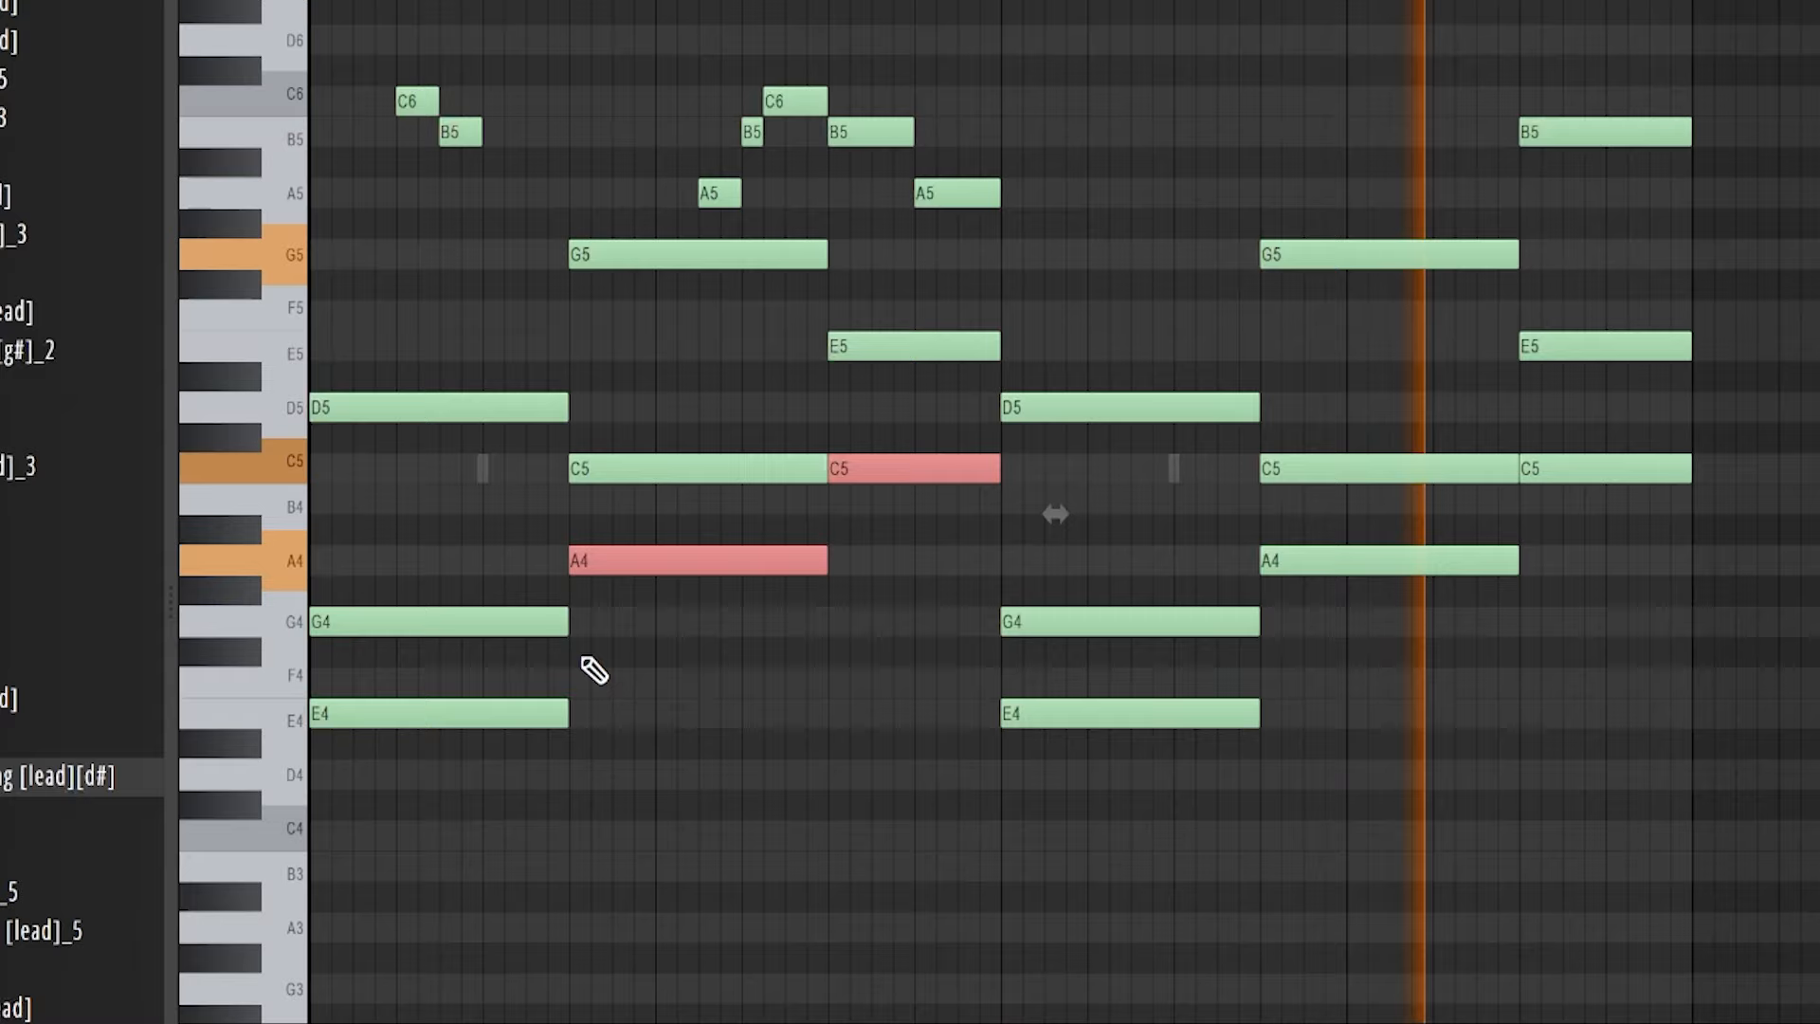
pyautogui.keyDown('ctrl'); pyautogui.keyDown('shift'); pyautogui.click(515, 718); pyautogui.keyUp('shift'); pyautogui.keyUp('ctrl')
pyautogui.hotkey('ctrl', 'Down')
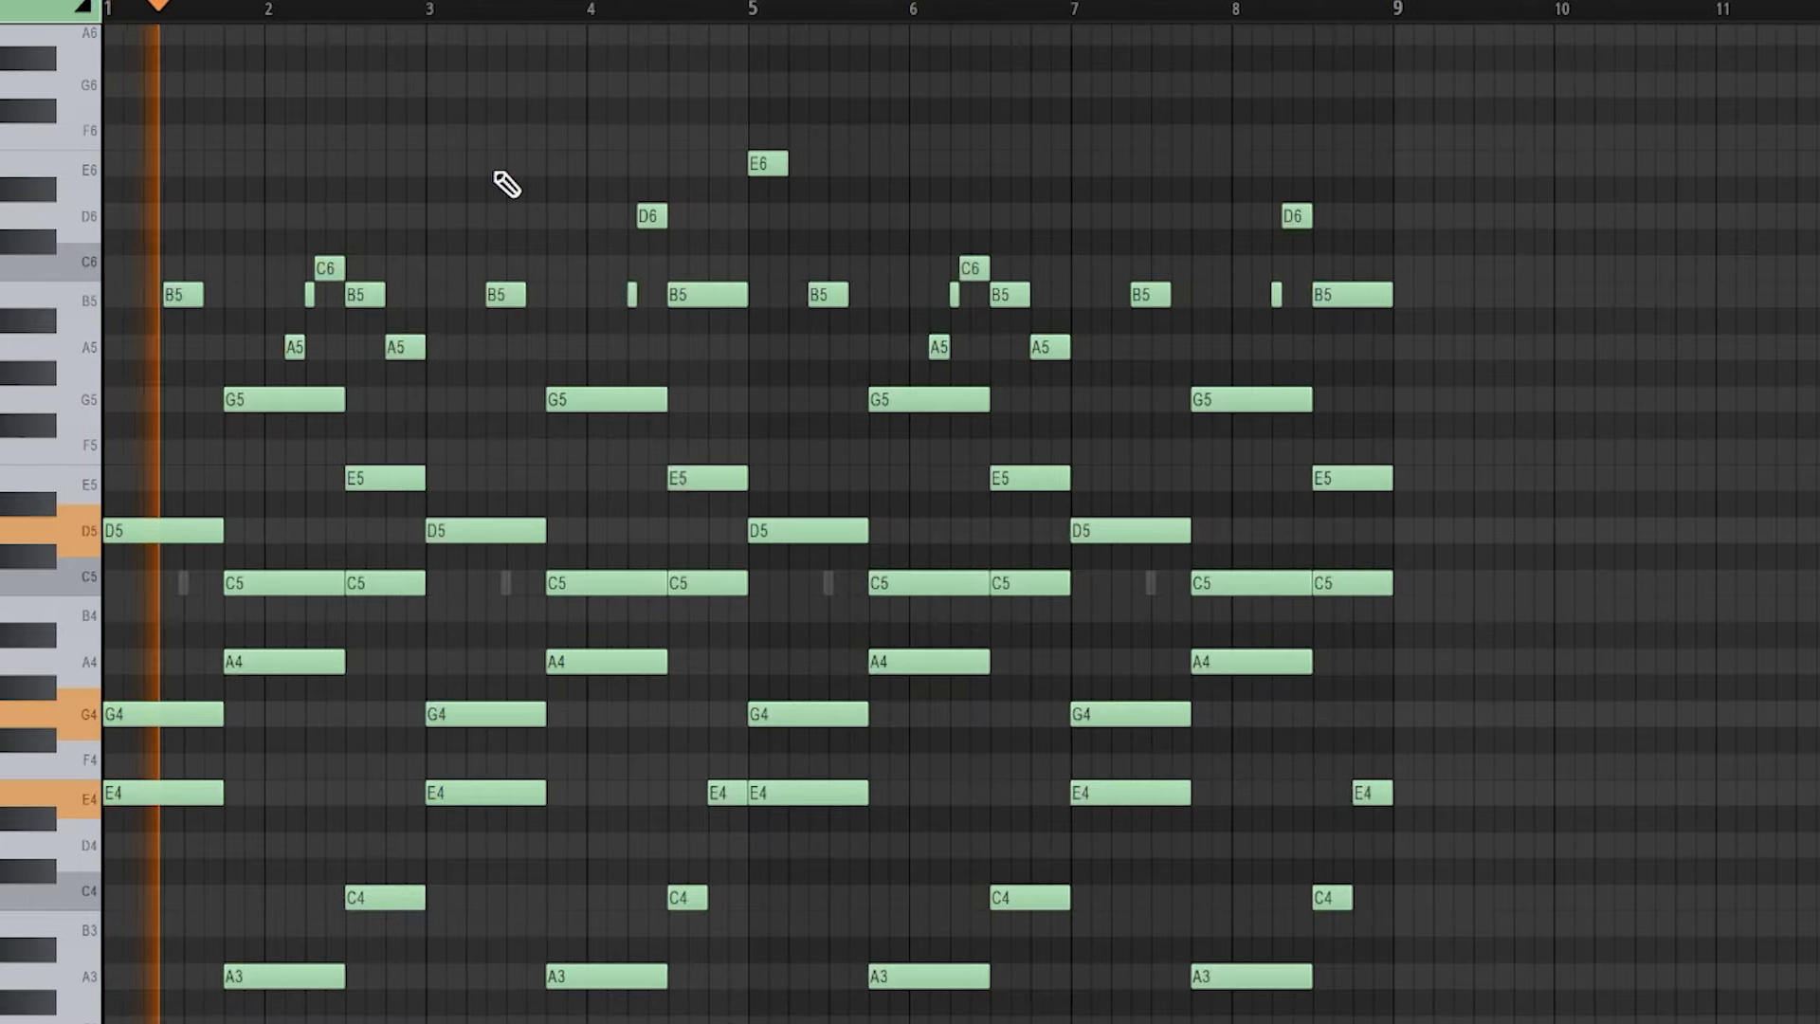
# - Delete the E6 melody note at the start of bar 5
pyautogui.rightClick(713, 163)
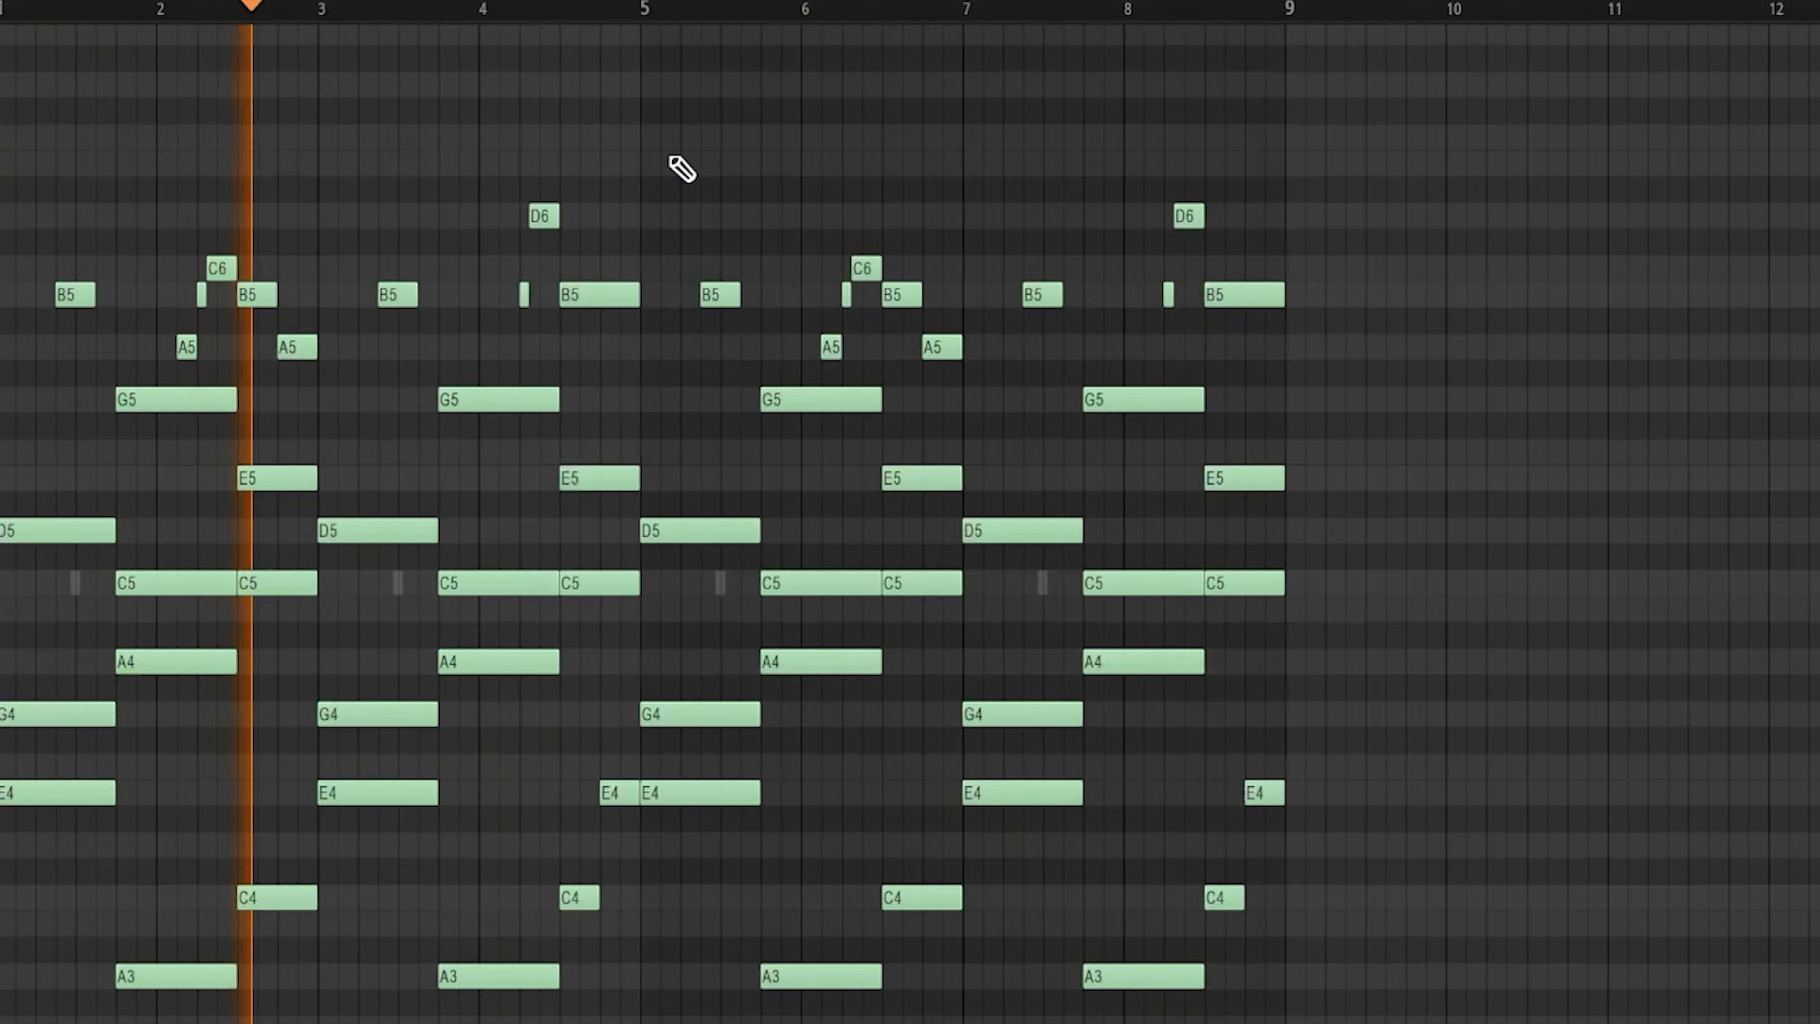
pyautogui.hotkey('ctrl', 'a')
pyautogui.hotkey('ctrl', 'd')
pyautogui.hotkey('ctrl', 'a')
pyautogui.hotkey('ctrl', 'd')
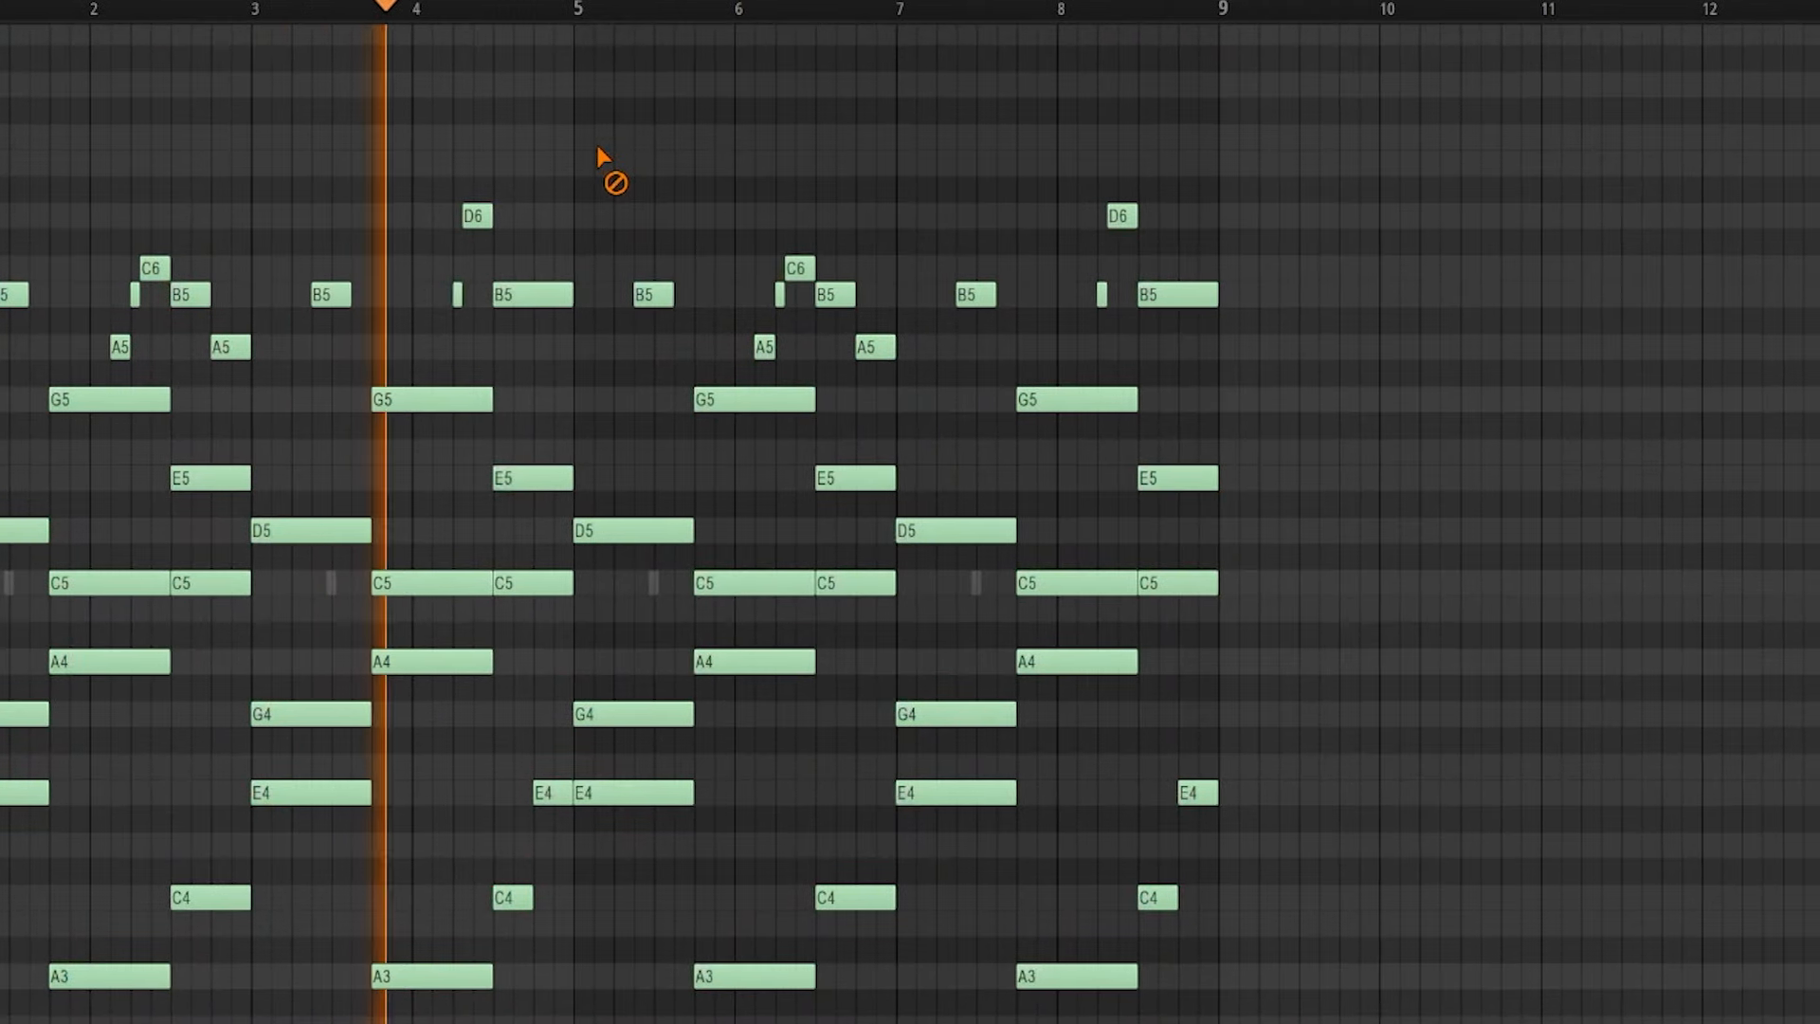
pyautogui.hotkey('ctrl', 'a')
pyautogui.hotkey('ctrl', 'd')
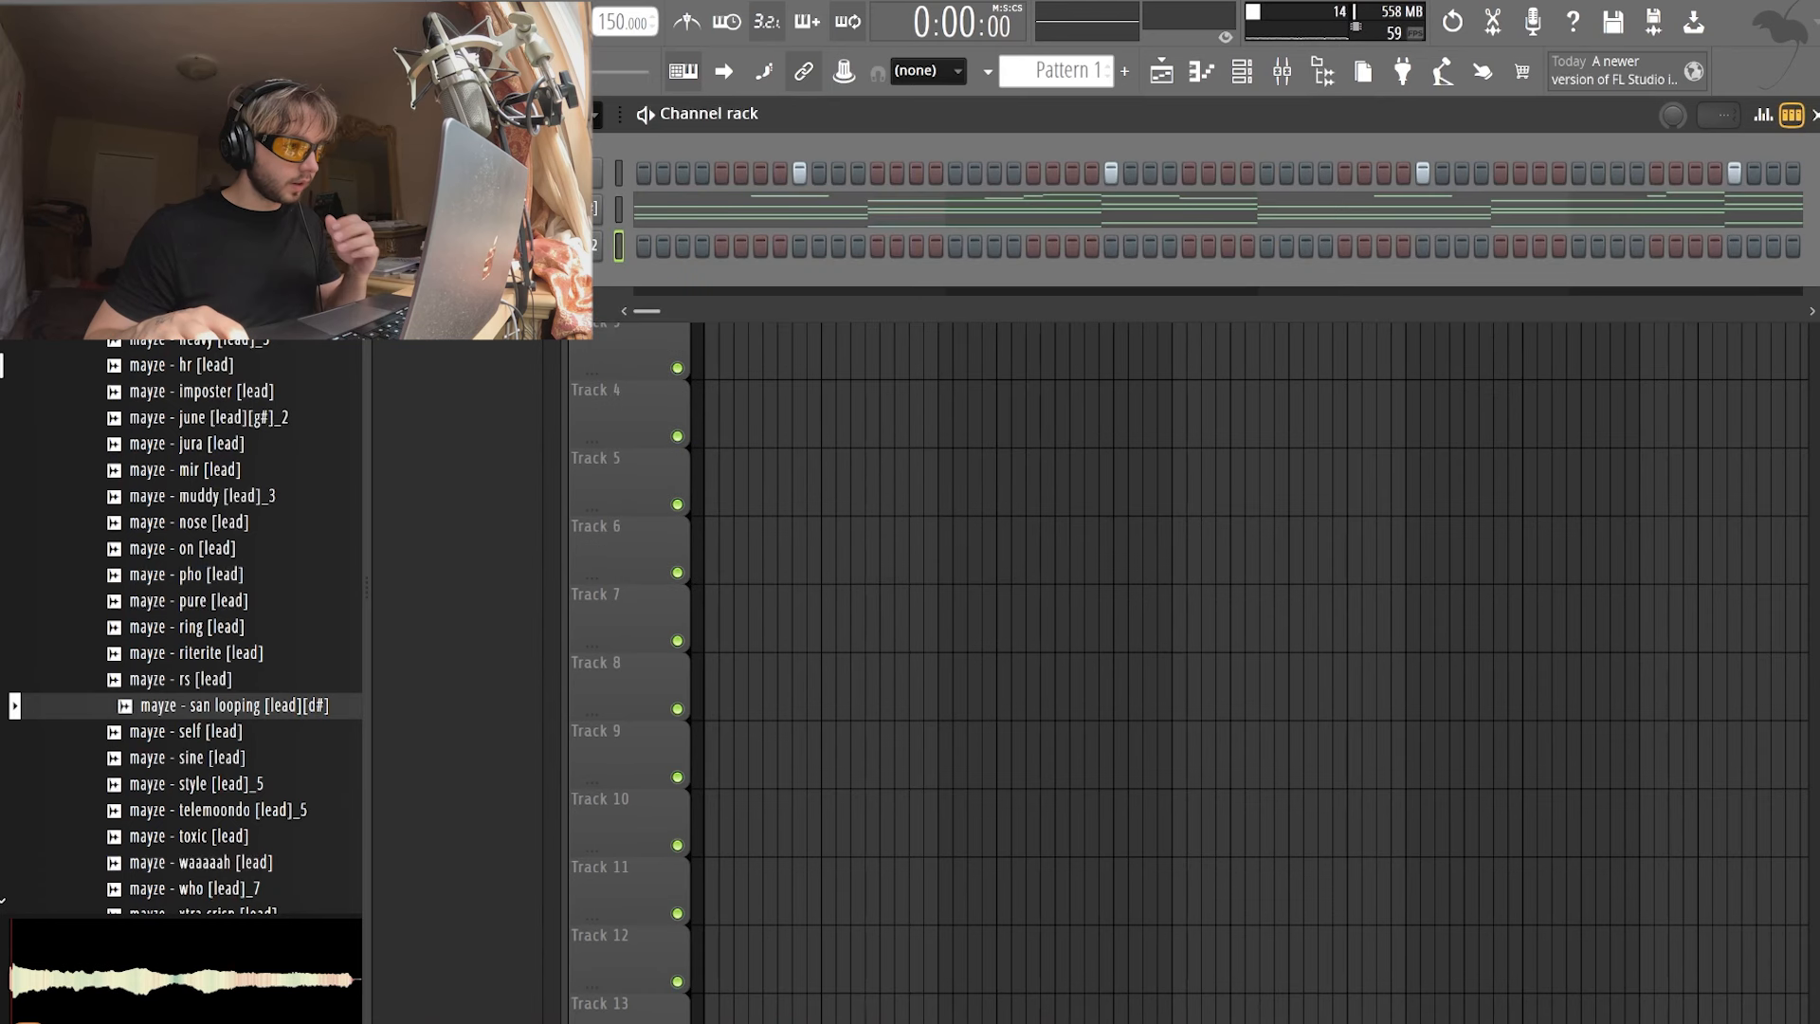
# - Give the Serum channel the san looping lead's notes and the ! AURA - SYN - SCARY preset, and close the synth
pyautogui.click(644, 220)
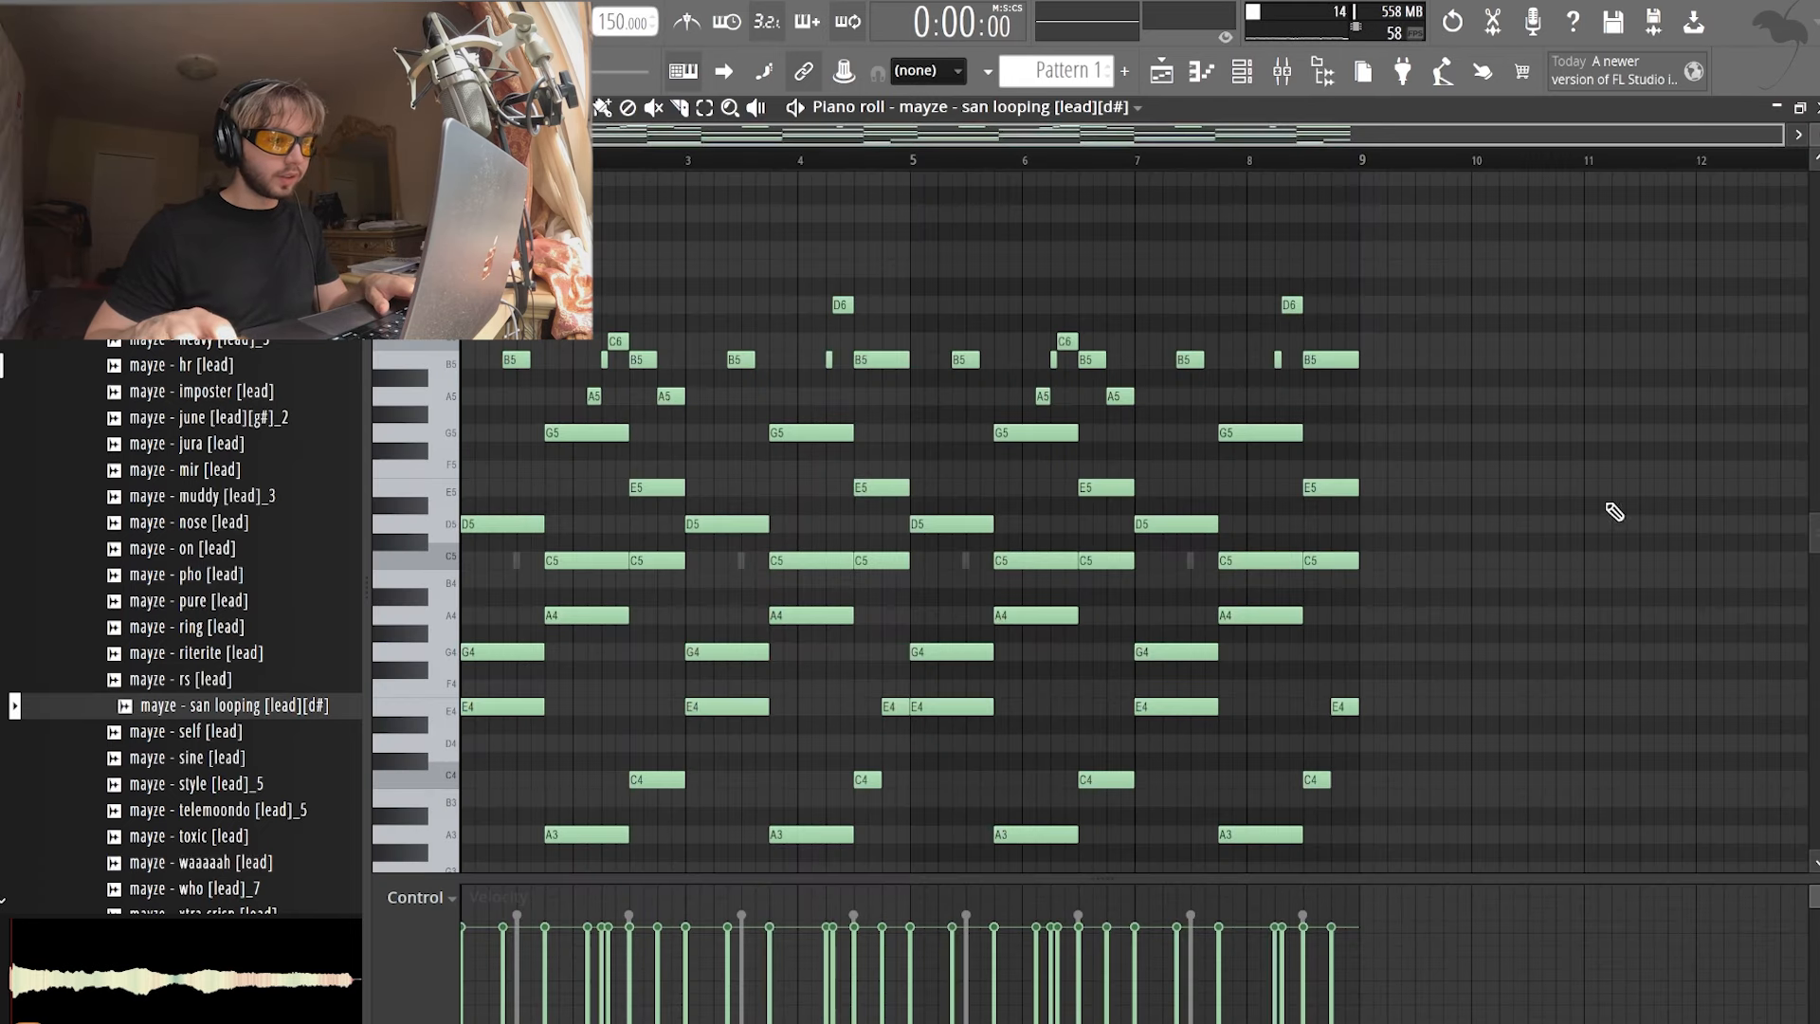
pyautogui.scroll(-1, 1506, 417)
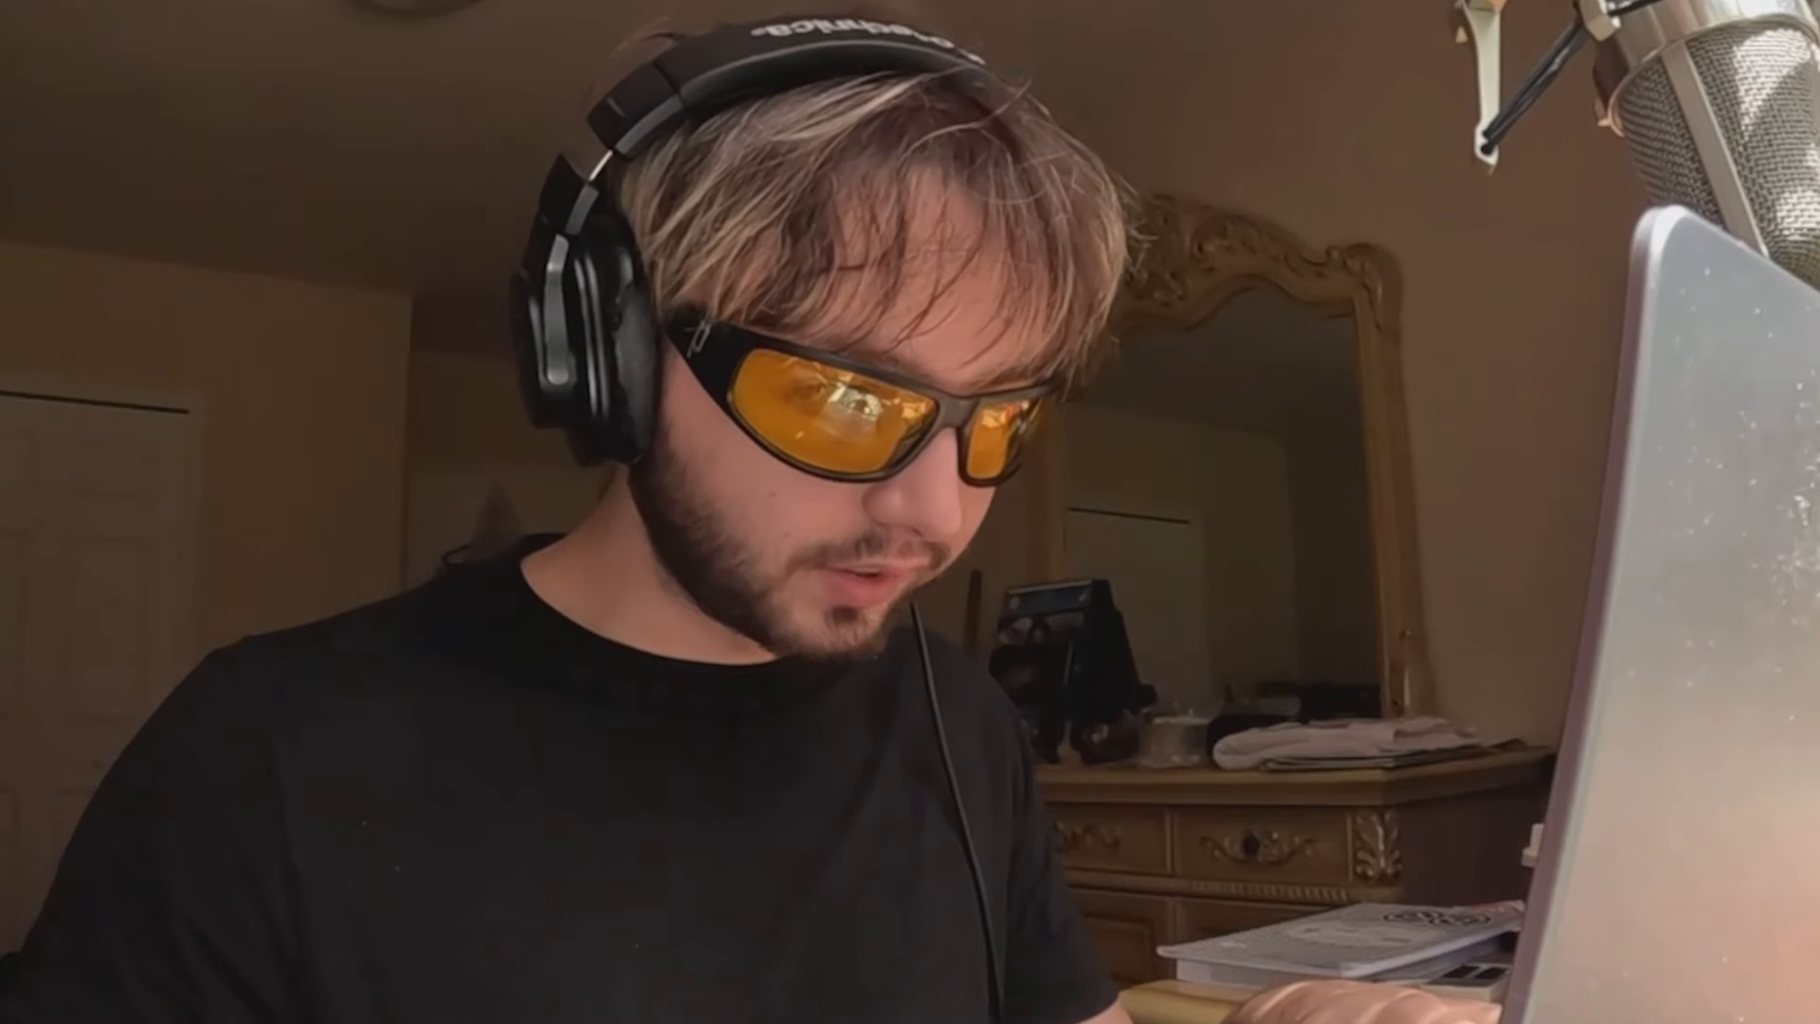
pyautogui.click(650, 718)
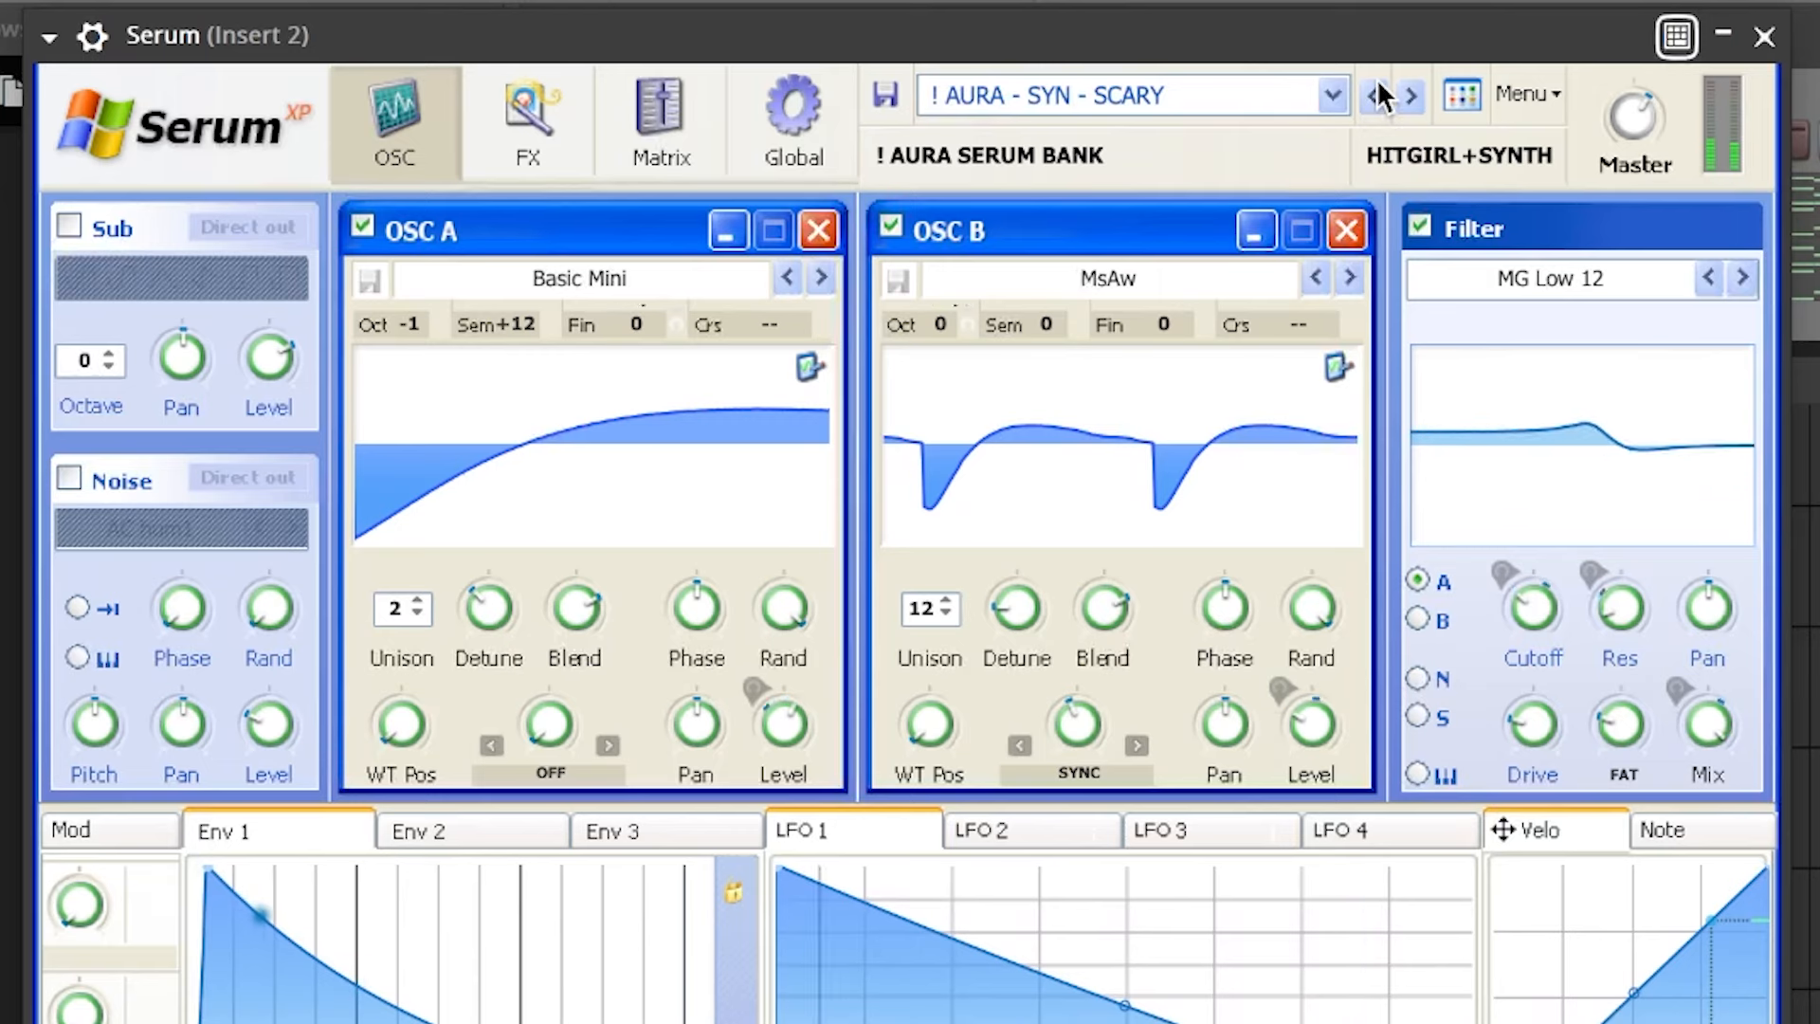
pyautogui.click(1765, 38)
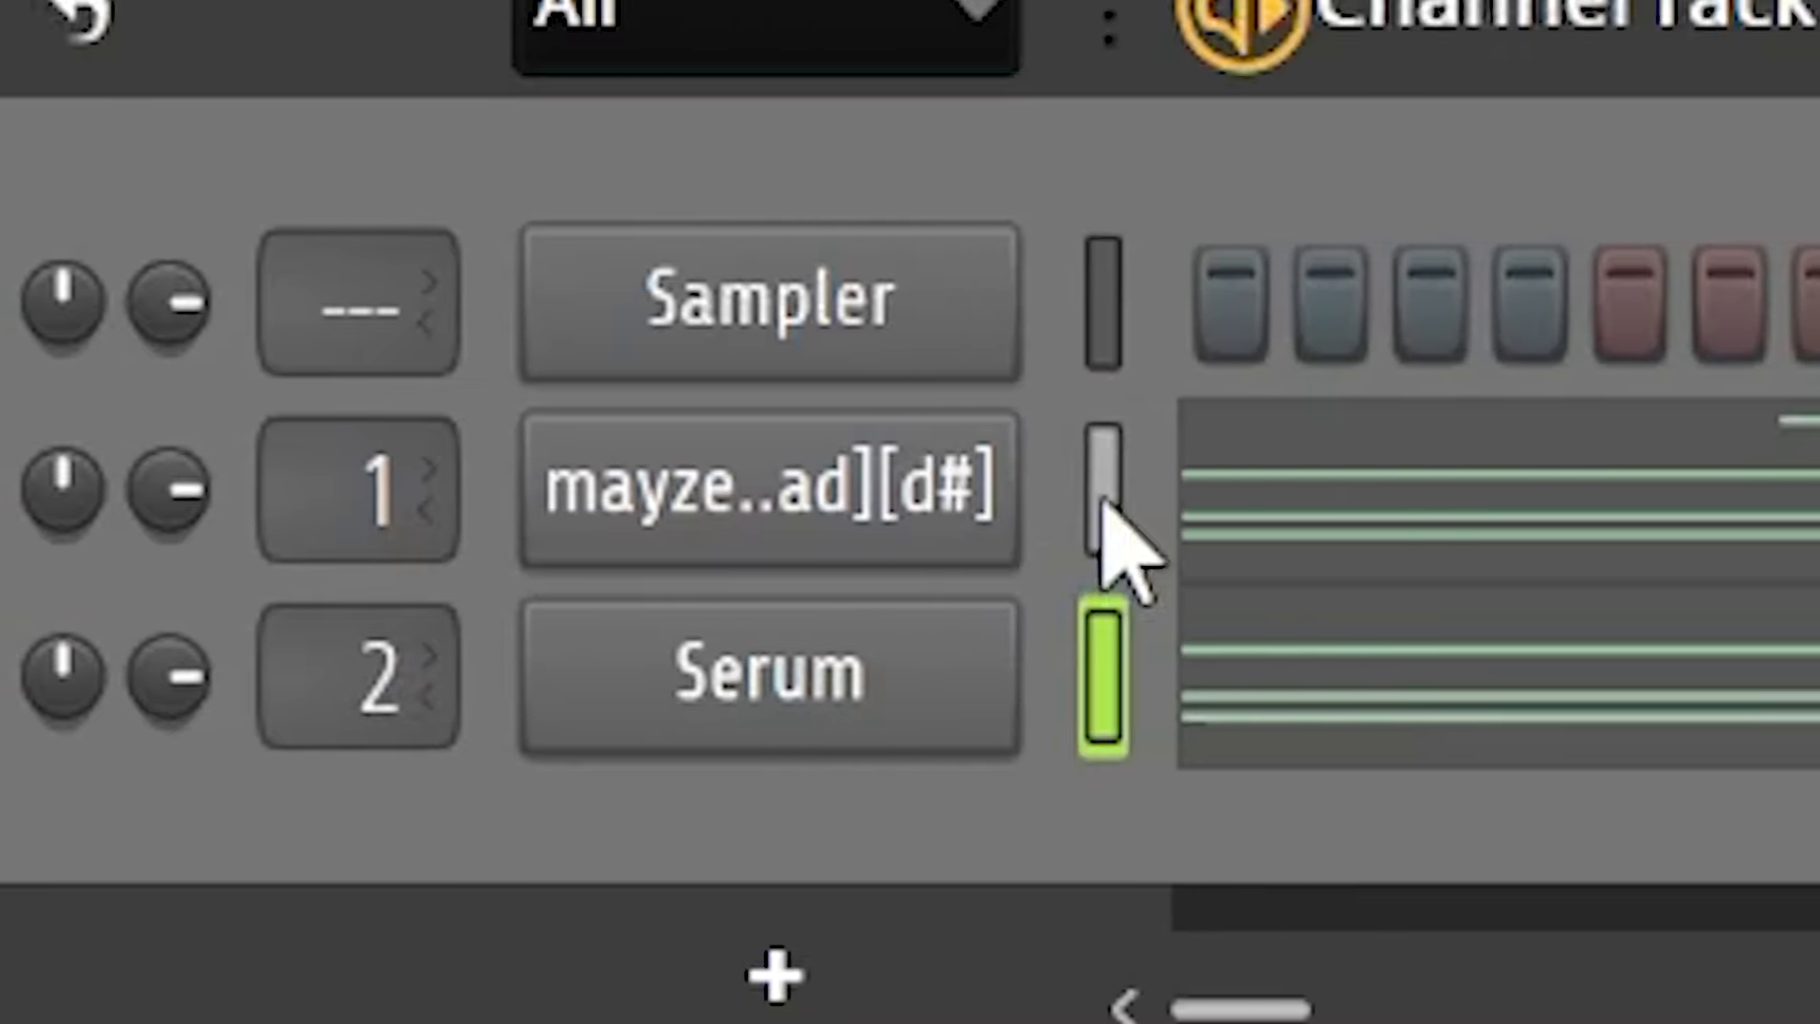
# - Select the san looping lead channel and replace its sample with mayze - style [lead]_5 after comparing it with mayze - sine [lead]
pyautogui.click(1118, 493)
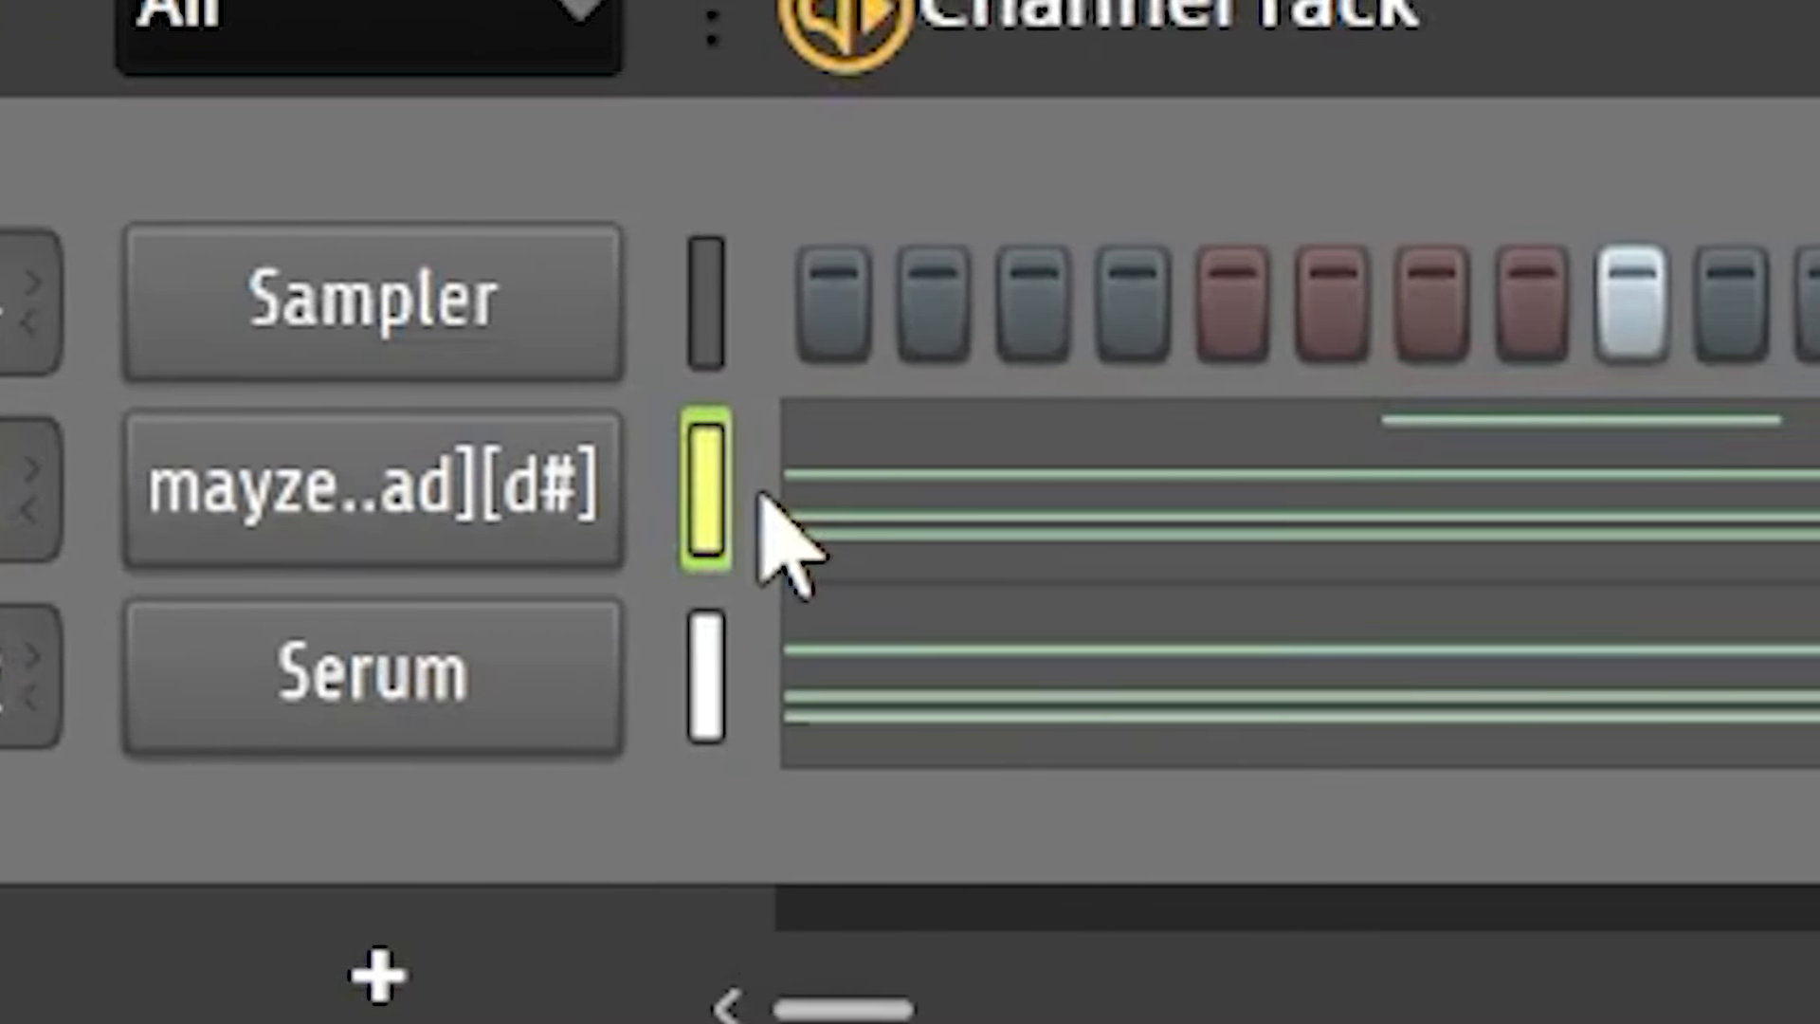
pyautogui.moveTo(663, 491); pyautogui.dragTo(834, 625)
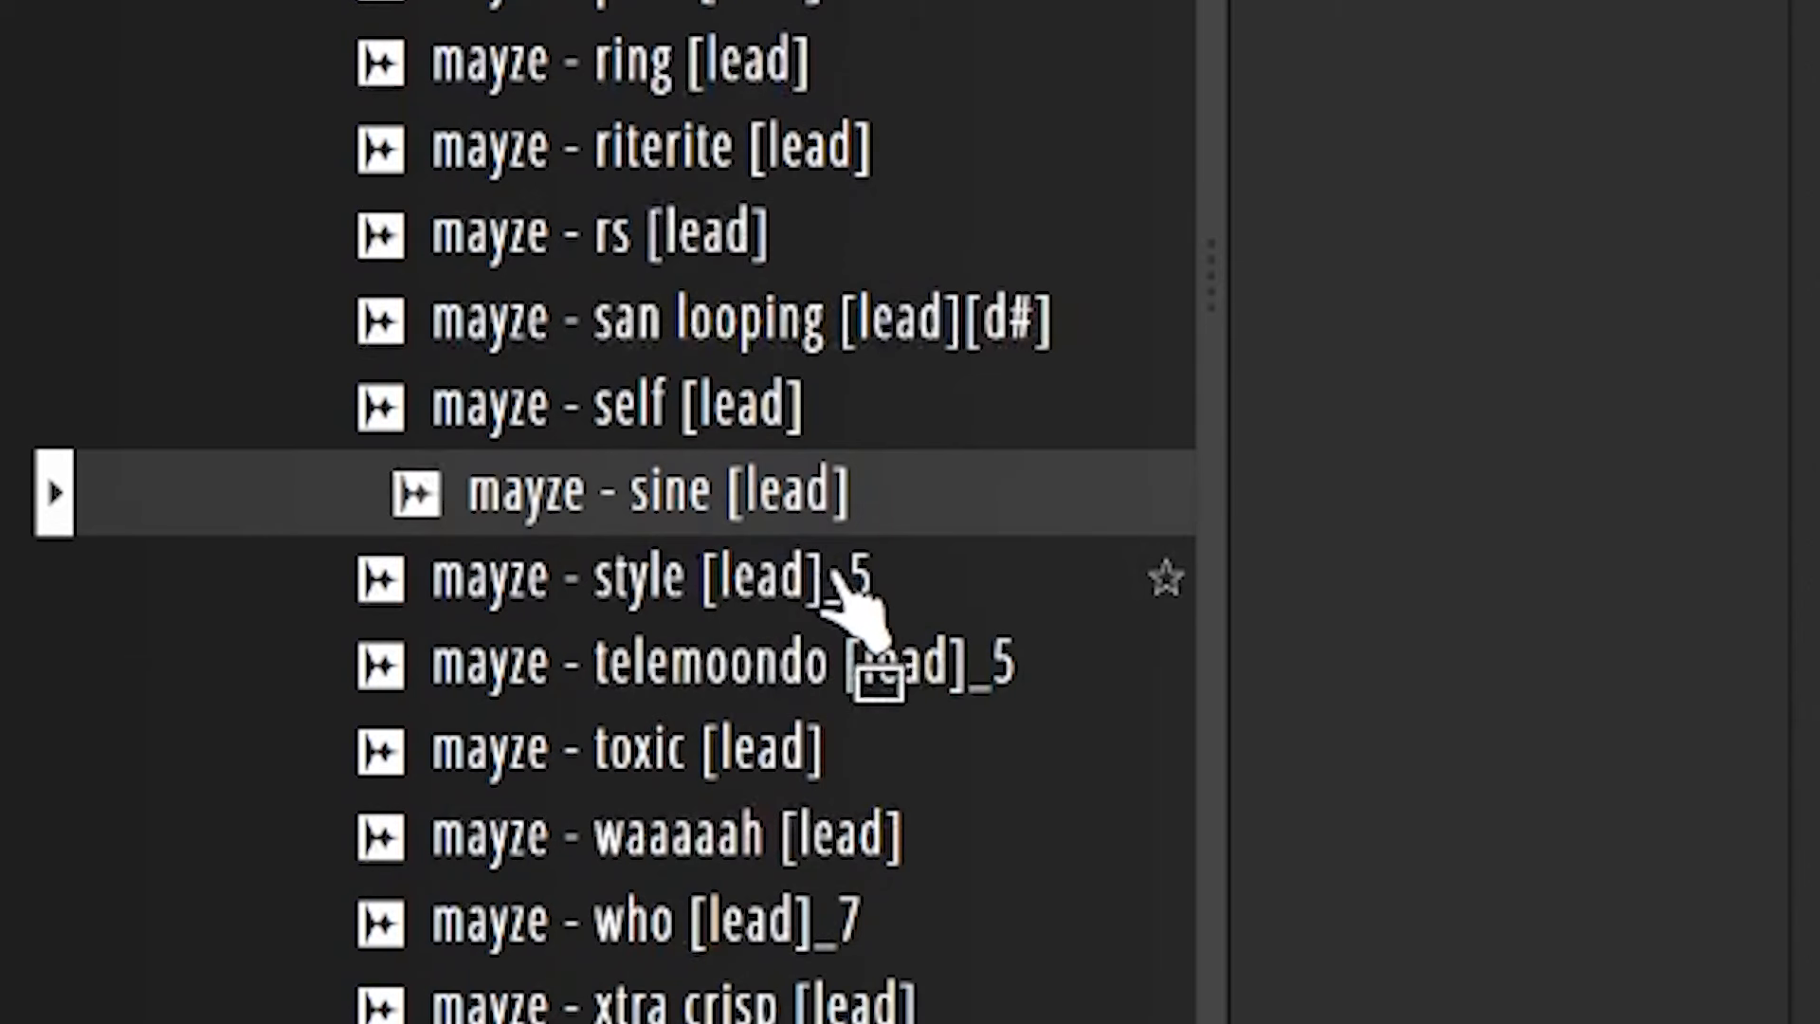
pyautogui.click(834, 574)
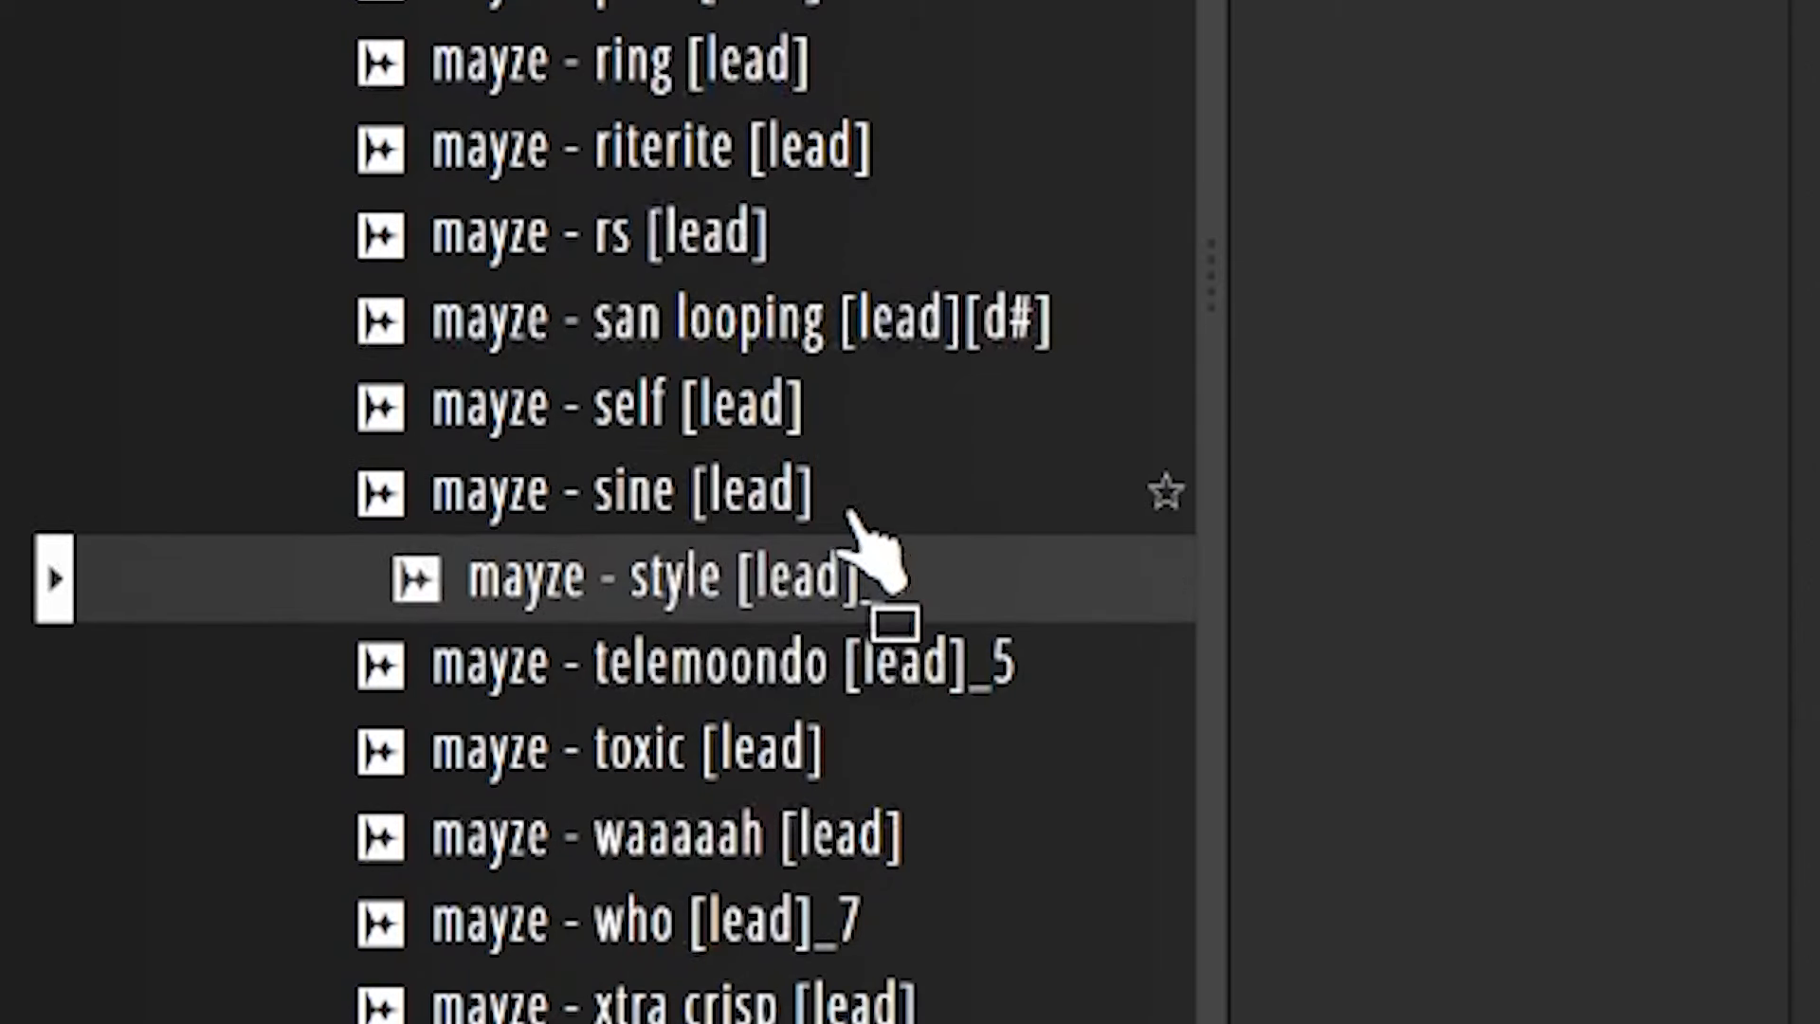
pyautogui.click(852, 512)
pyautogui.click(806, 584)
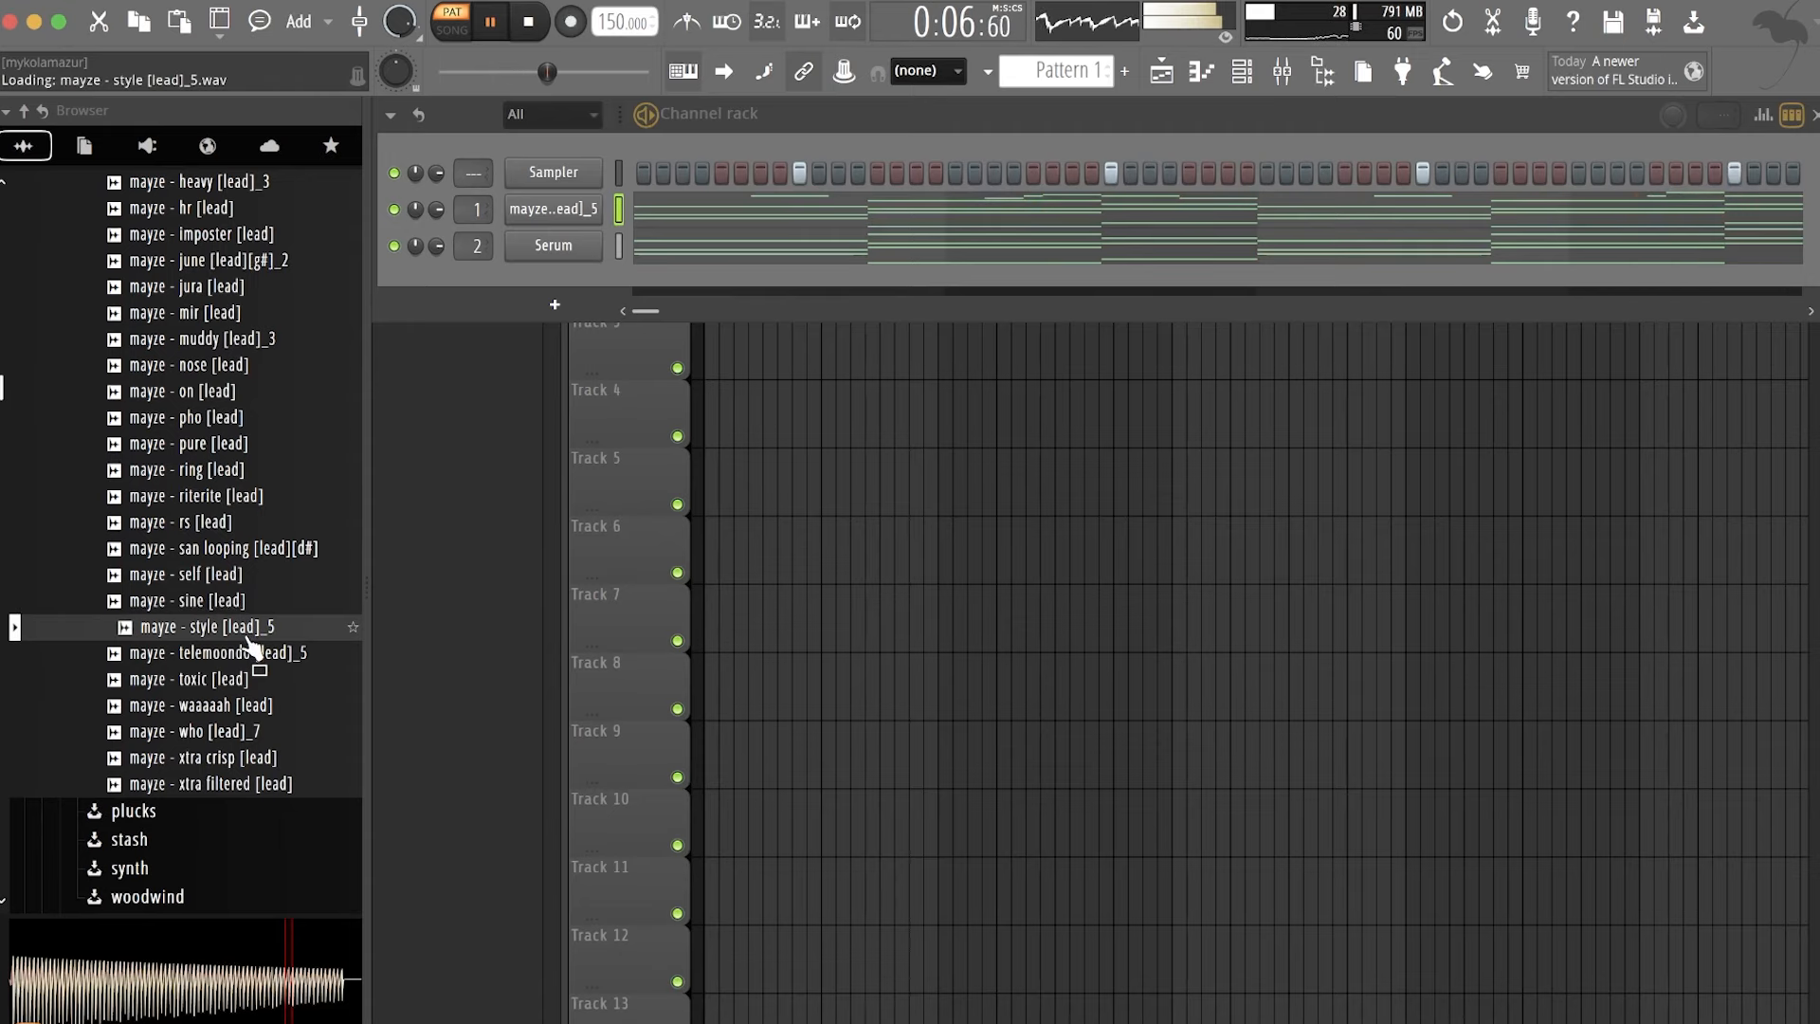
# - Open the mixer, raise the Insert 2 fader, and close the Serum window holding the ! AURA - SYN - SCARY preset
pyautogui.click(1324, 76)
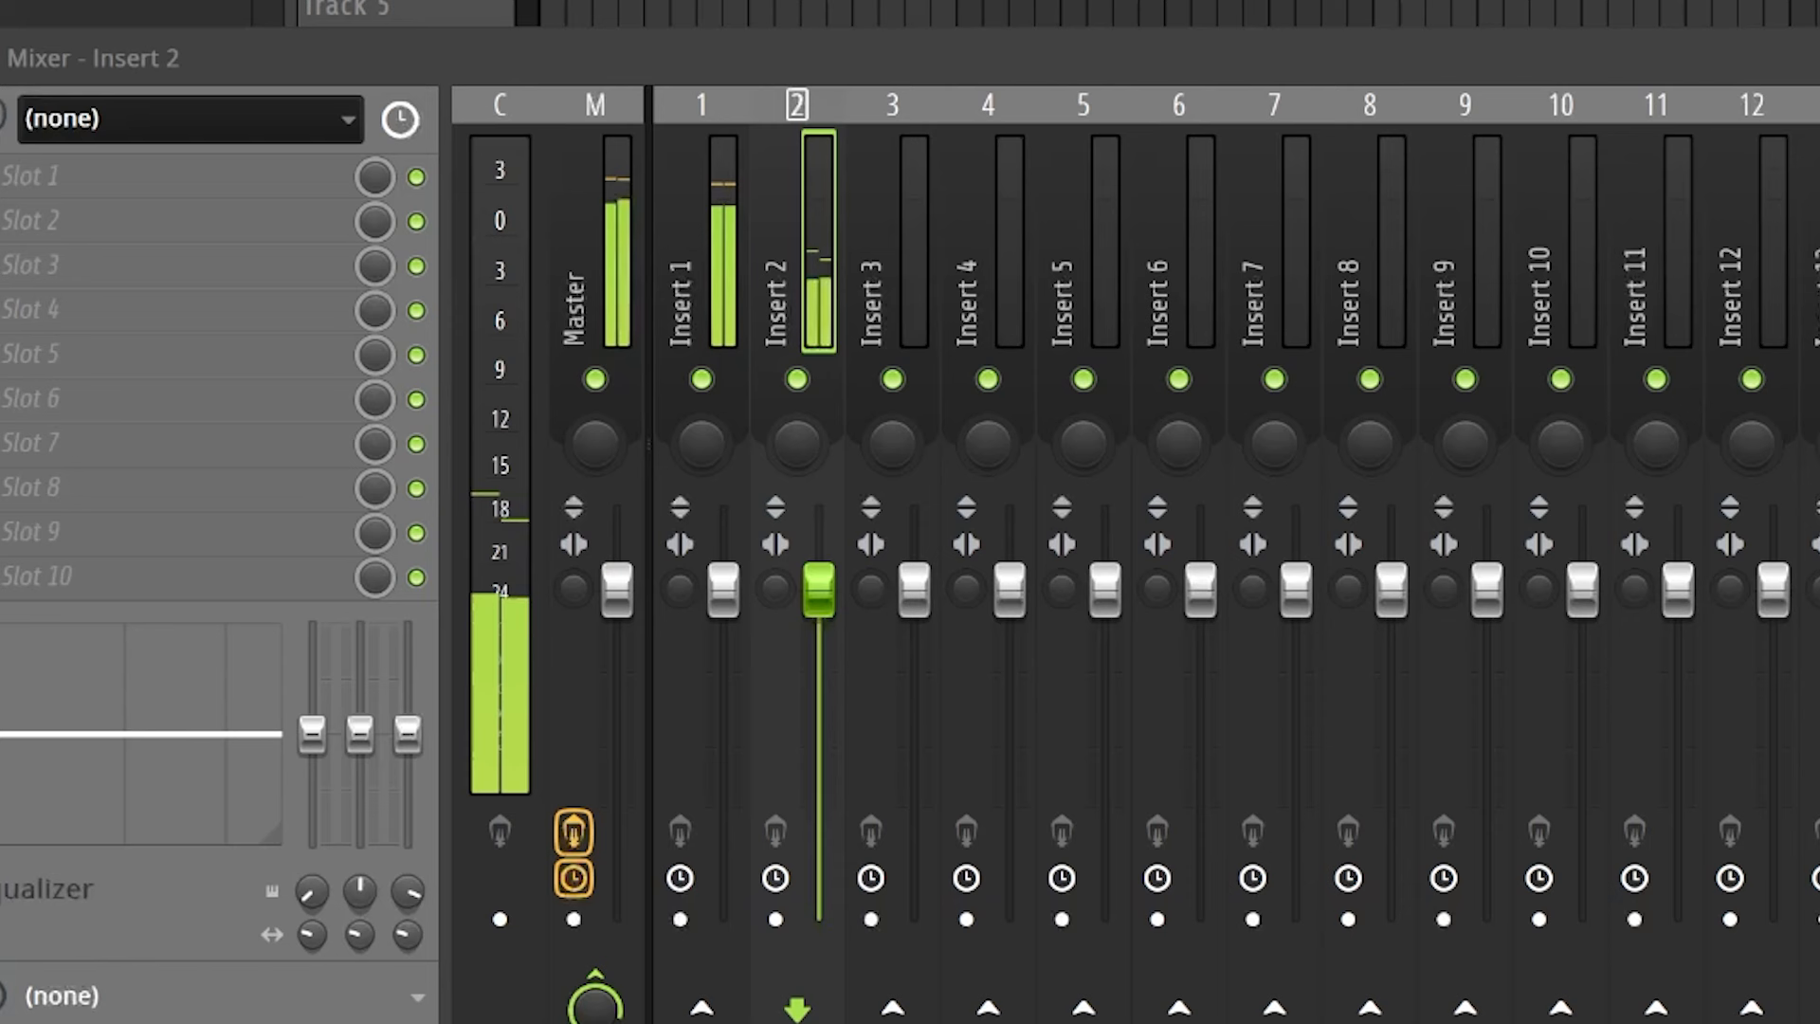
pyautogui.click(723, 261)
pyautogui.click(778, 609)
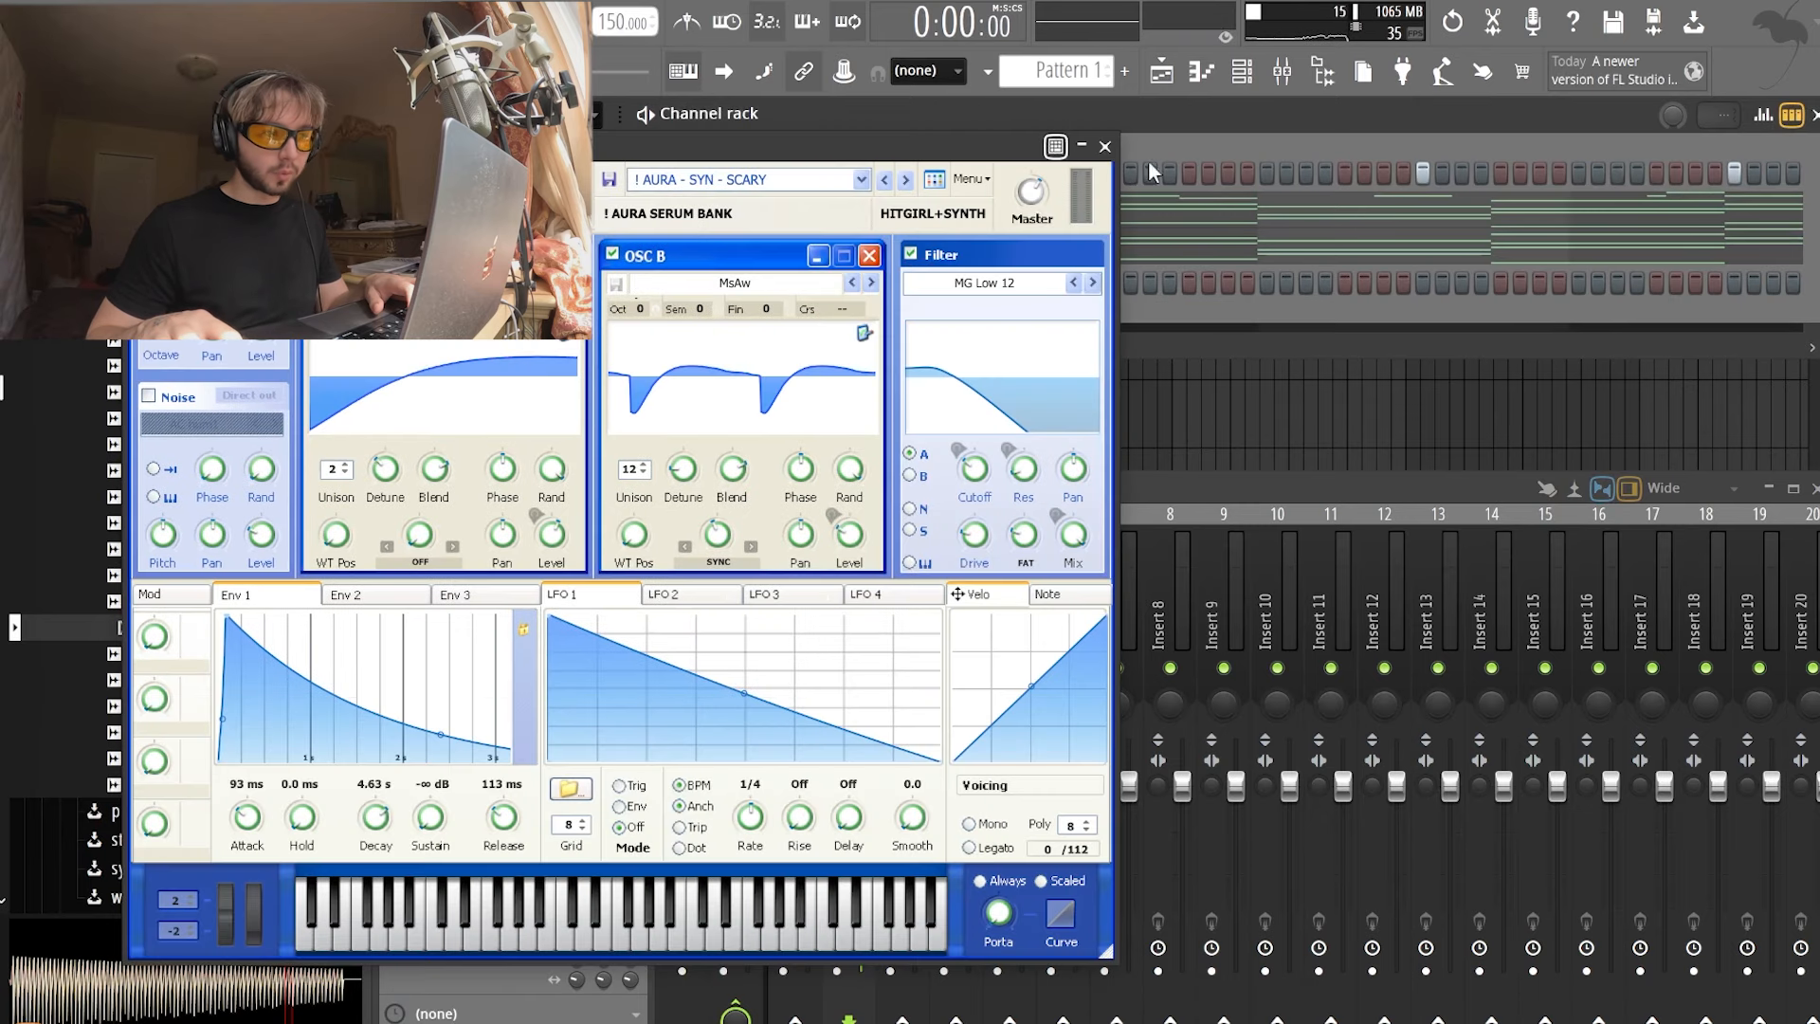
pyautogui.click(1104, 146)
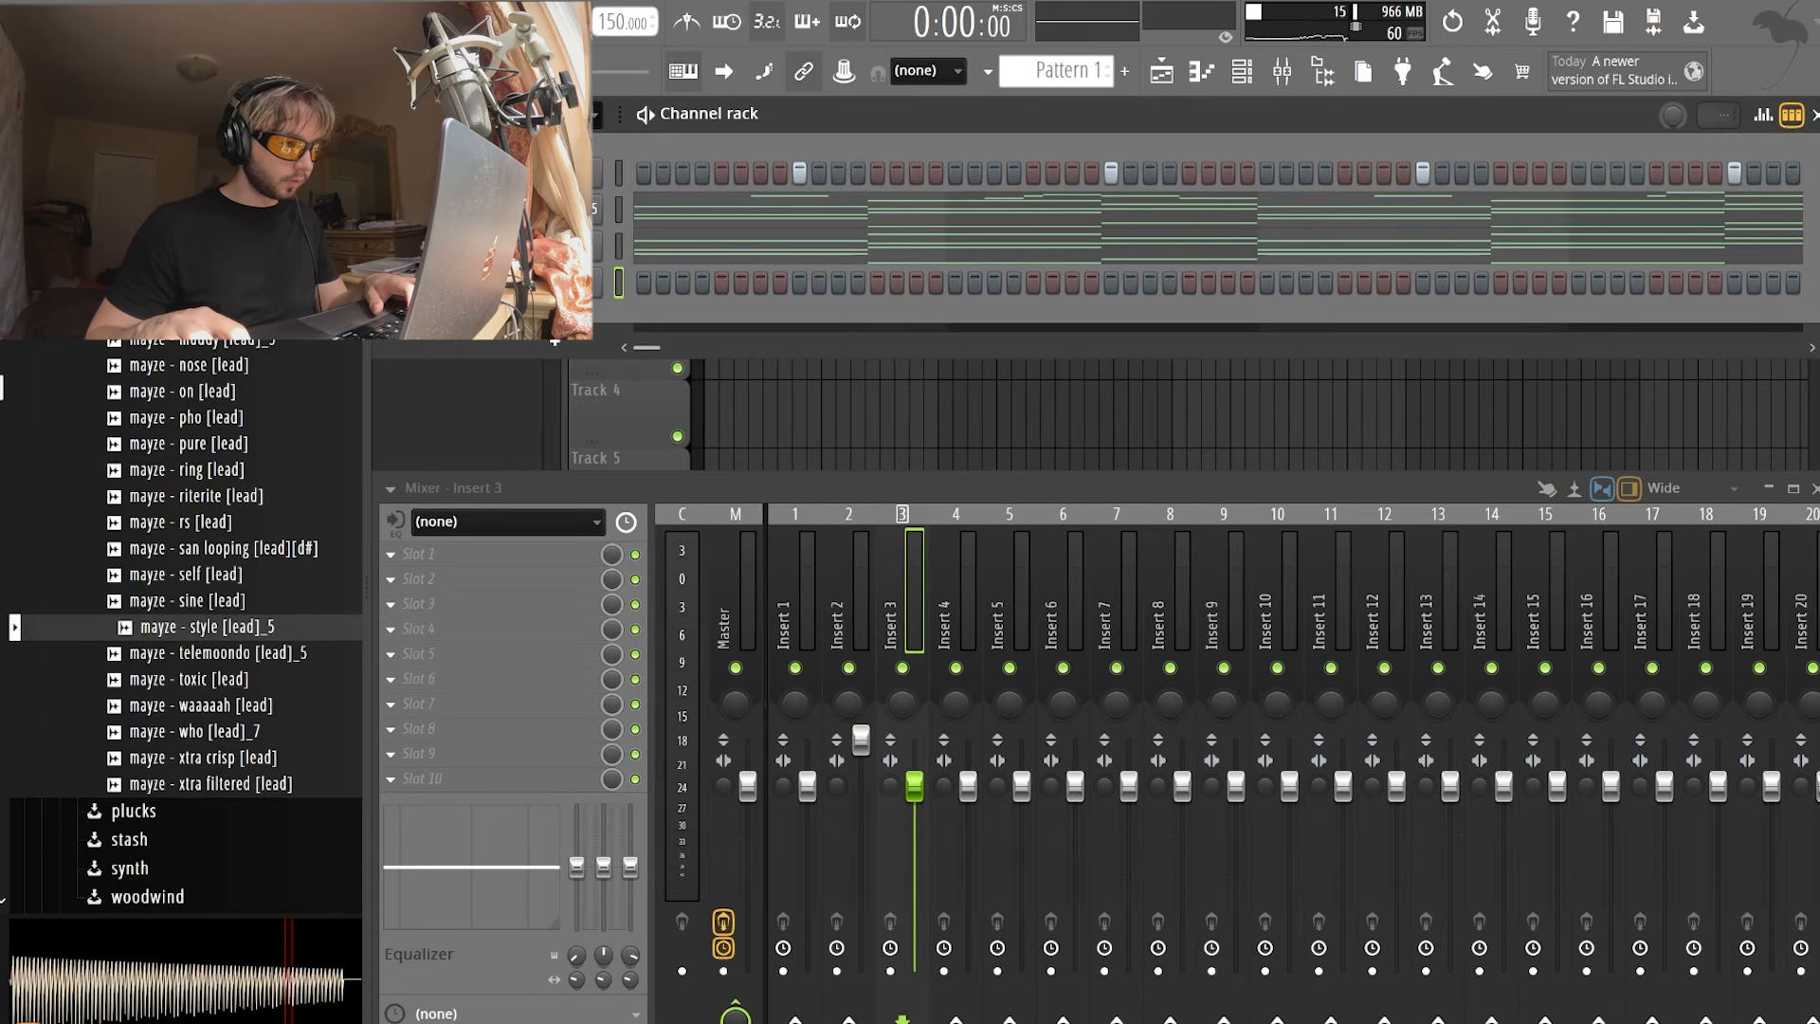
# - Copy the chord notes to the second Serum channel and load the Slice Stutter preset in ShaperBox 3 on Insert 1
pyautogui.rightClick(598, 237)
pyautogui.click(881, 269)
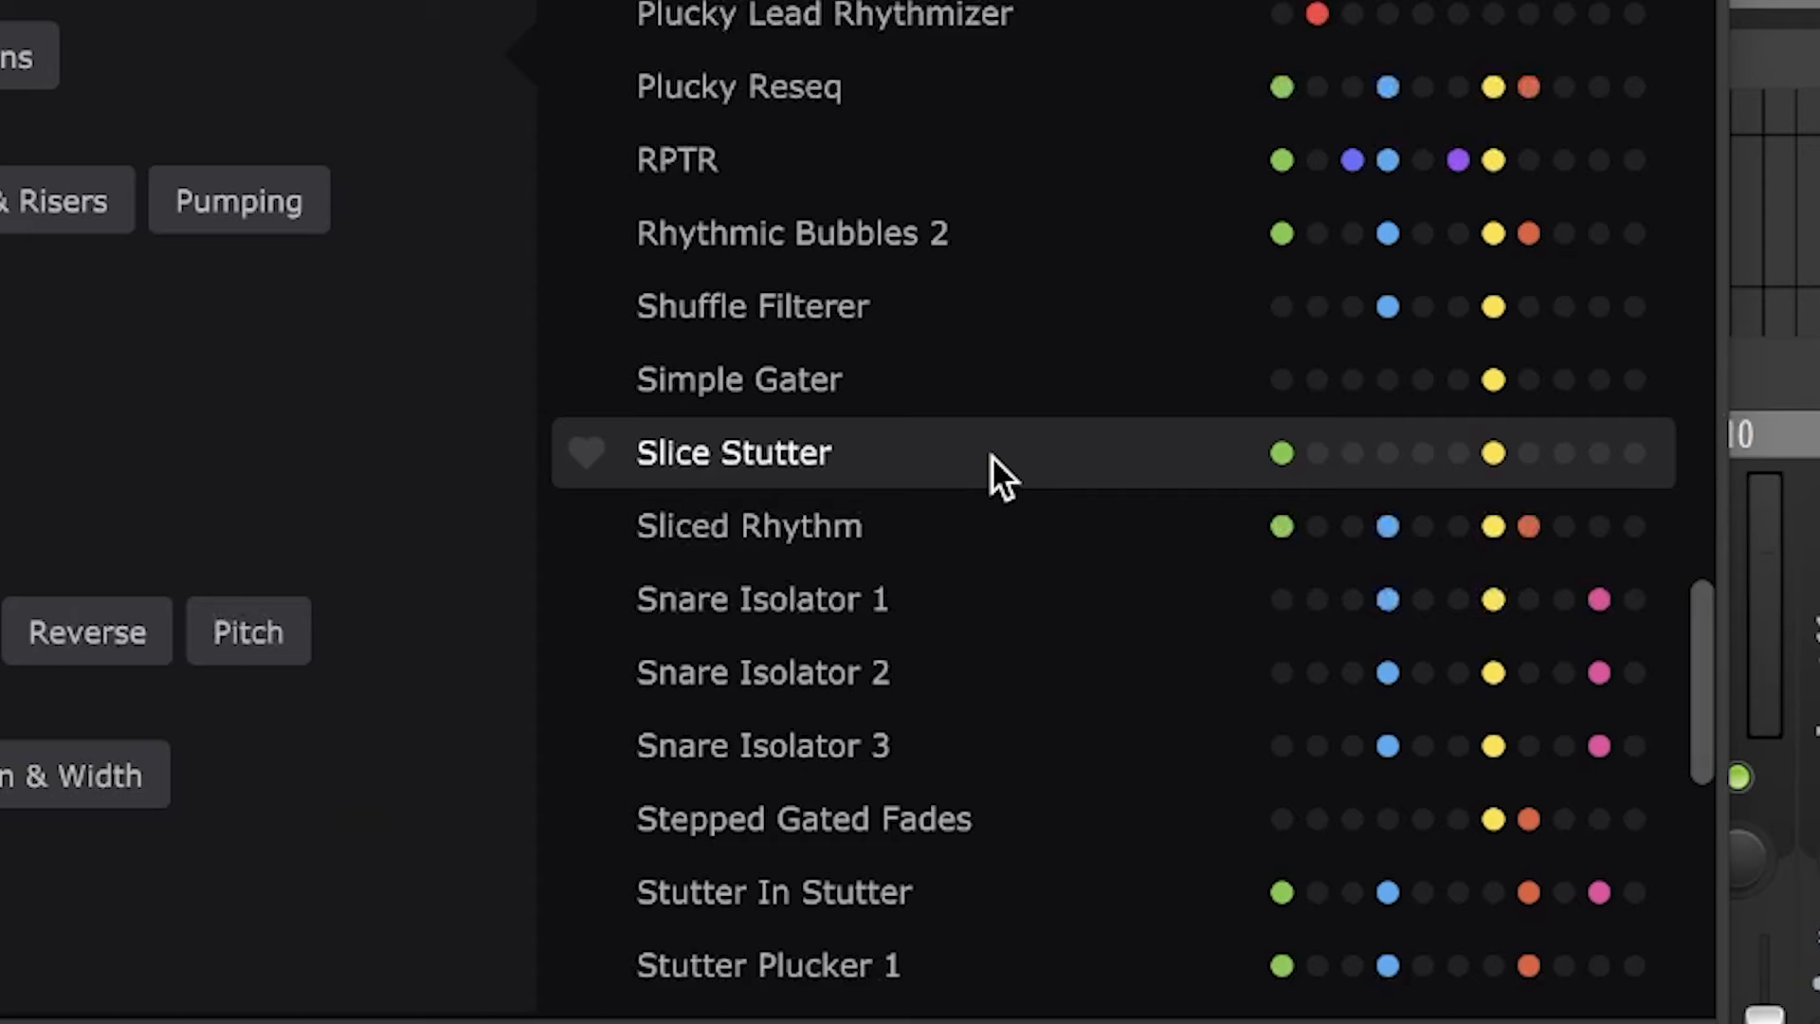
pyautogui.click(992, 455)
pyautogui.scroll(-1, 988, 455)
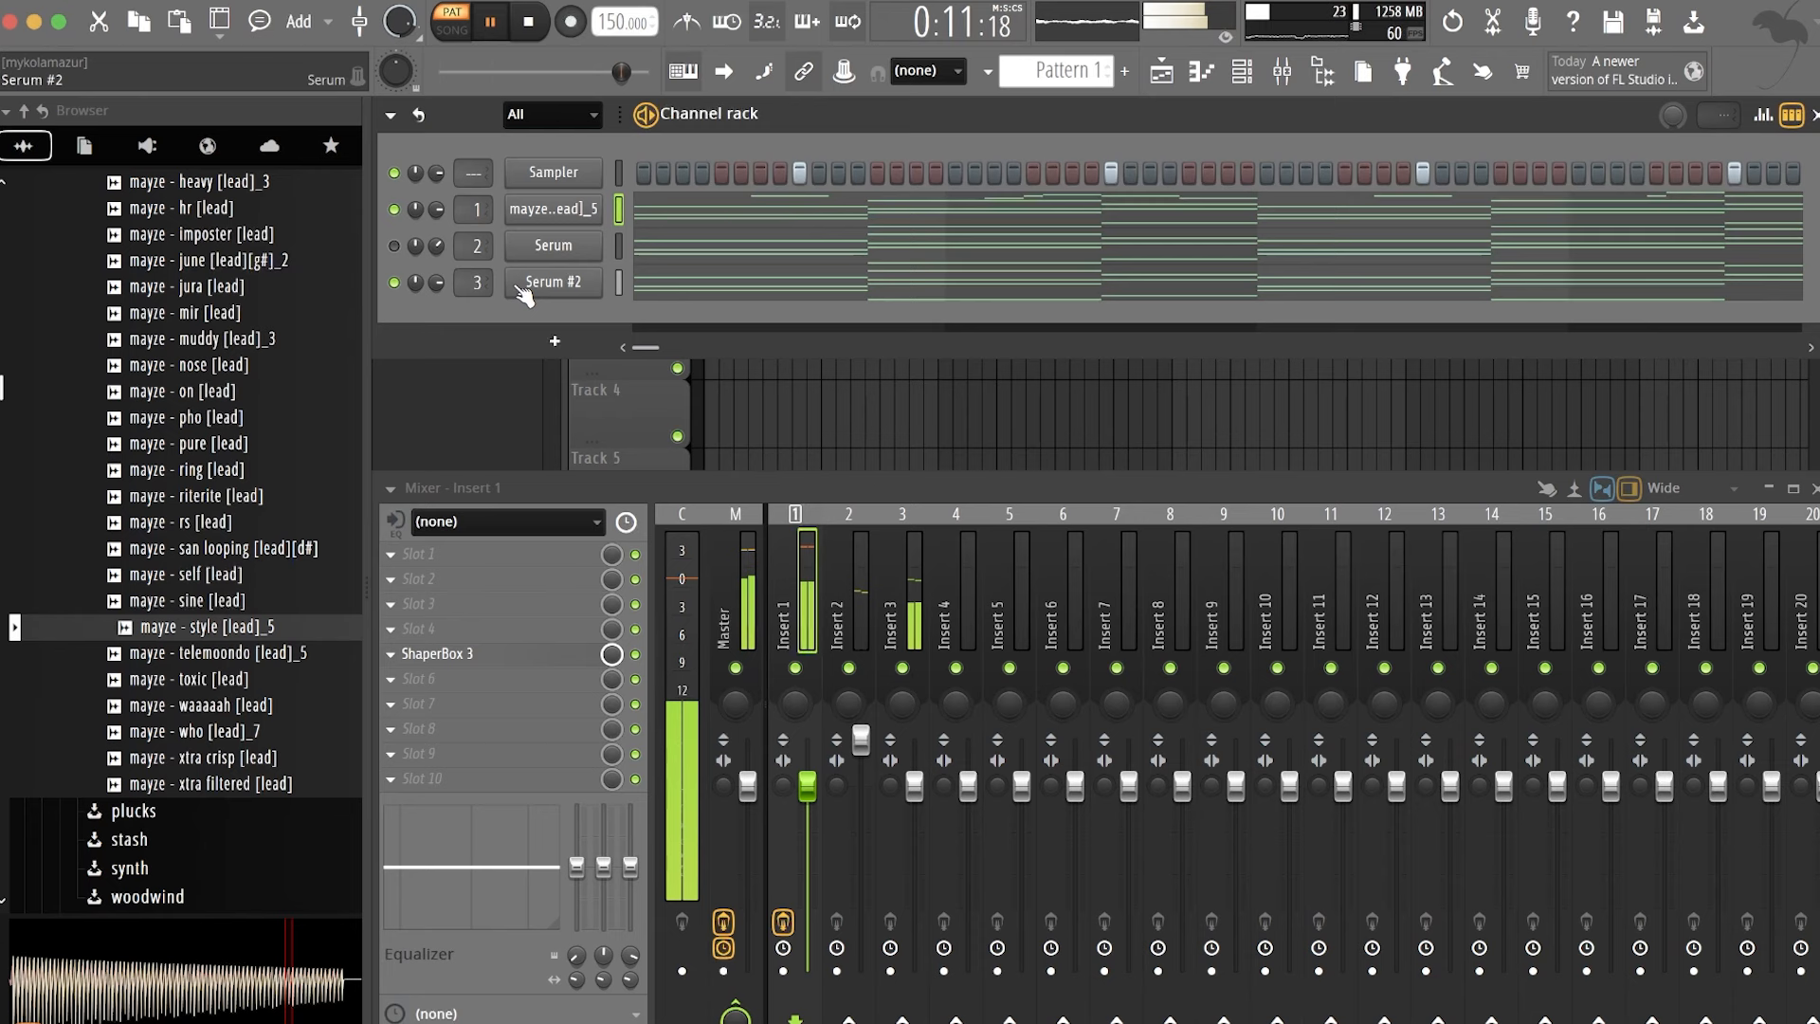
# - Browse Serum #2's preset list, load SYNTH - 0UTAG3 from the FLUX Serum Bank, and close the synth
pyautogui.click(573, 289)
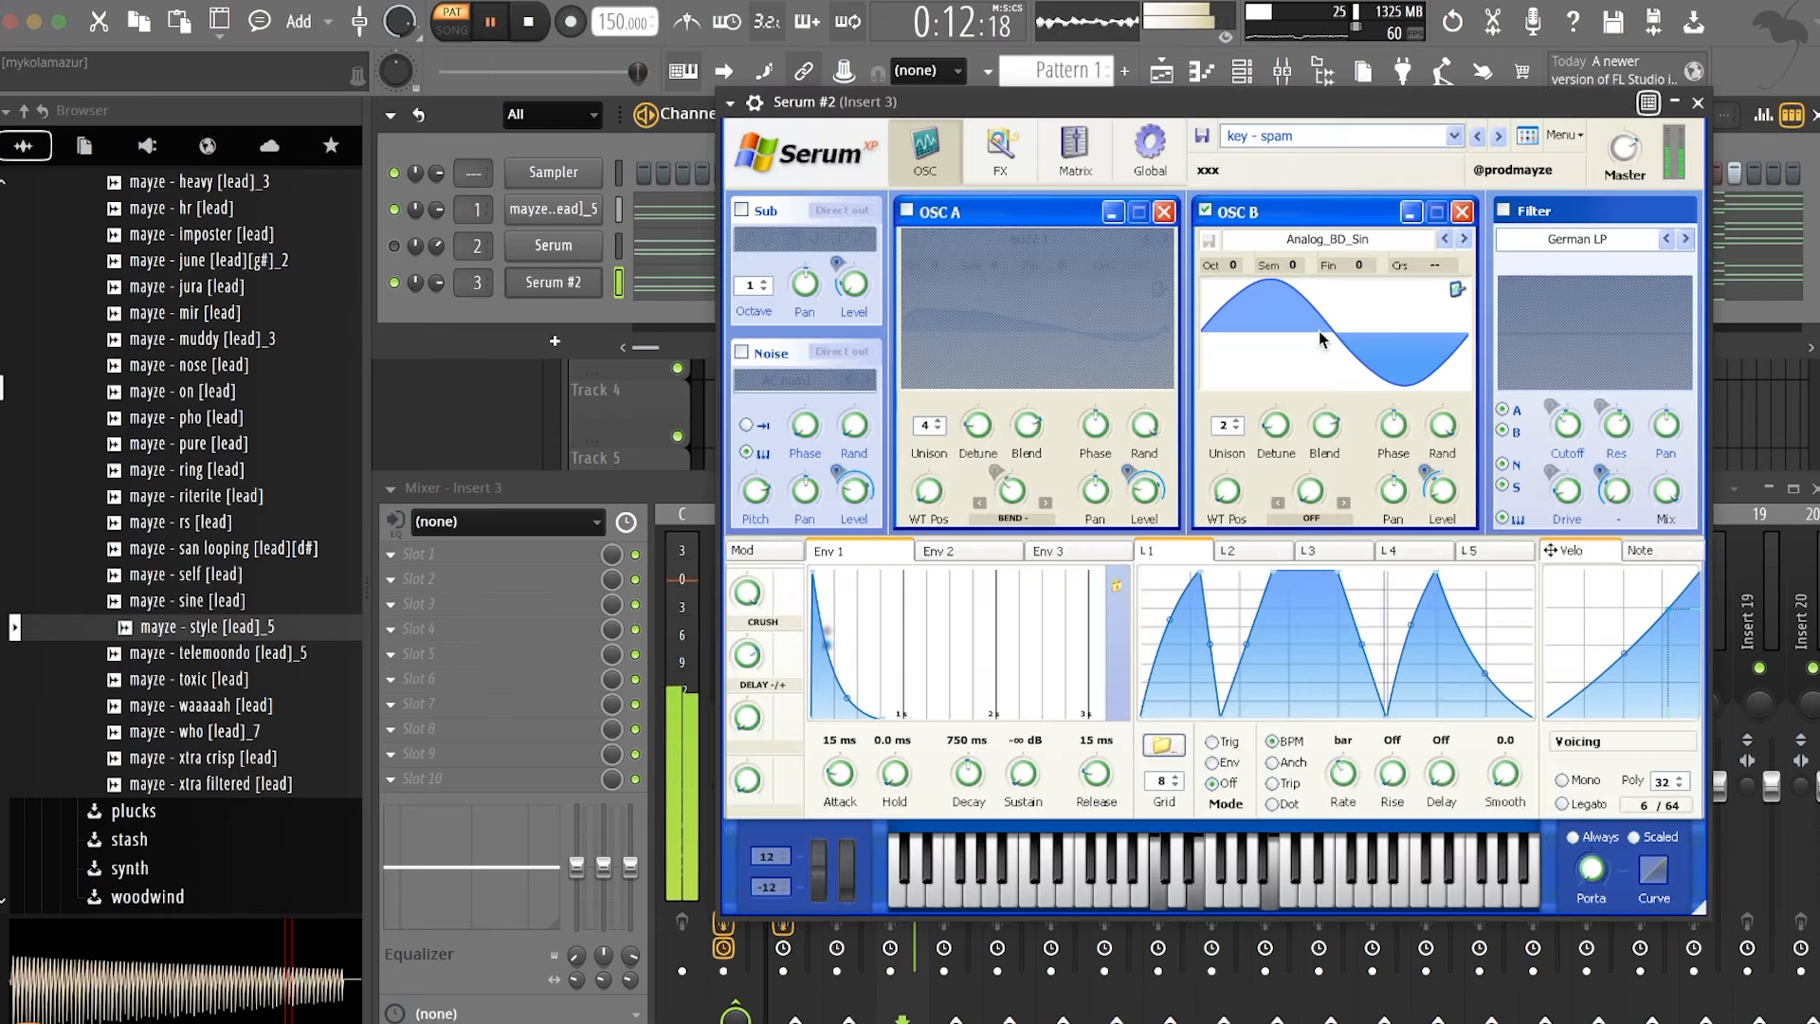
pyautogui.click(1528, 138)
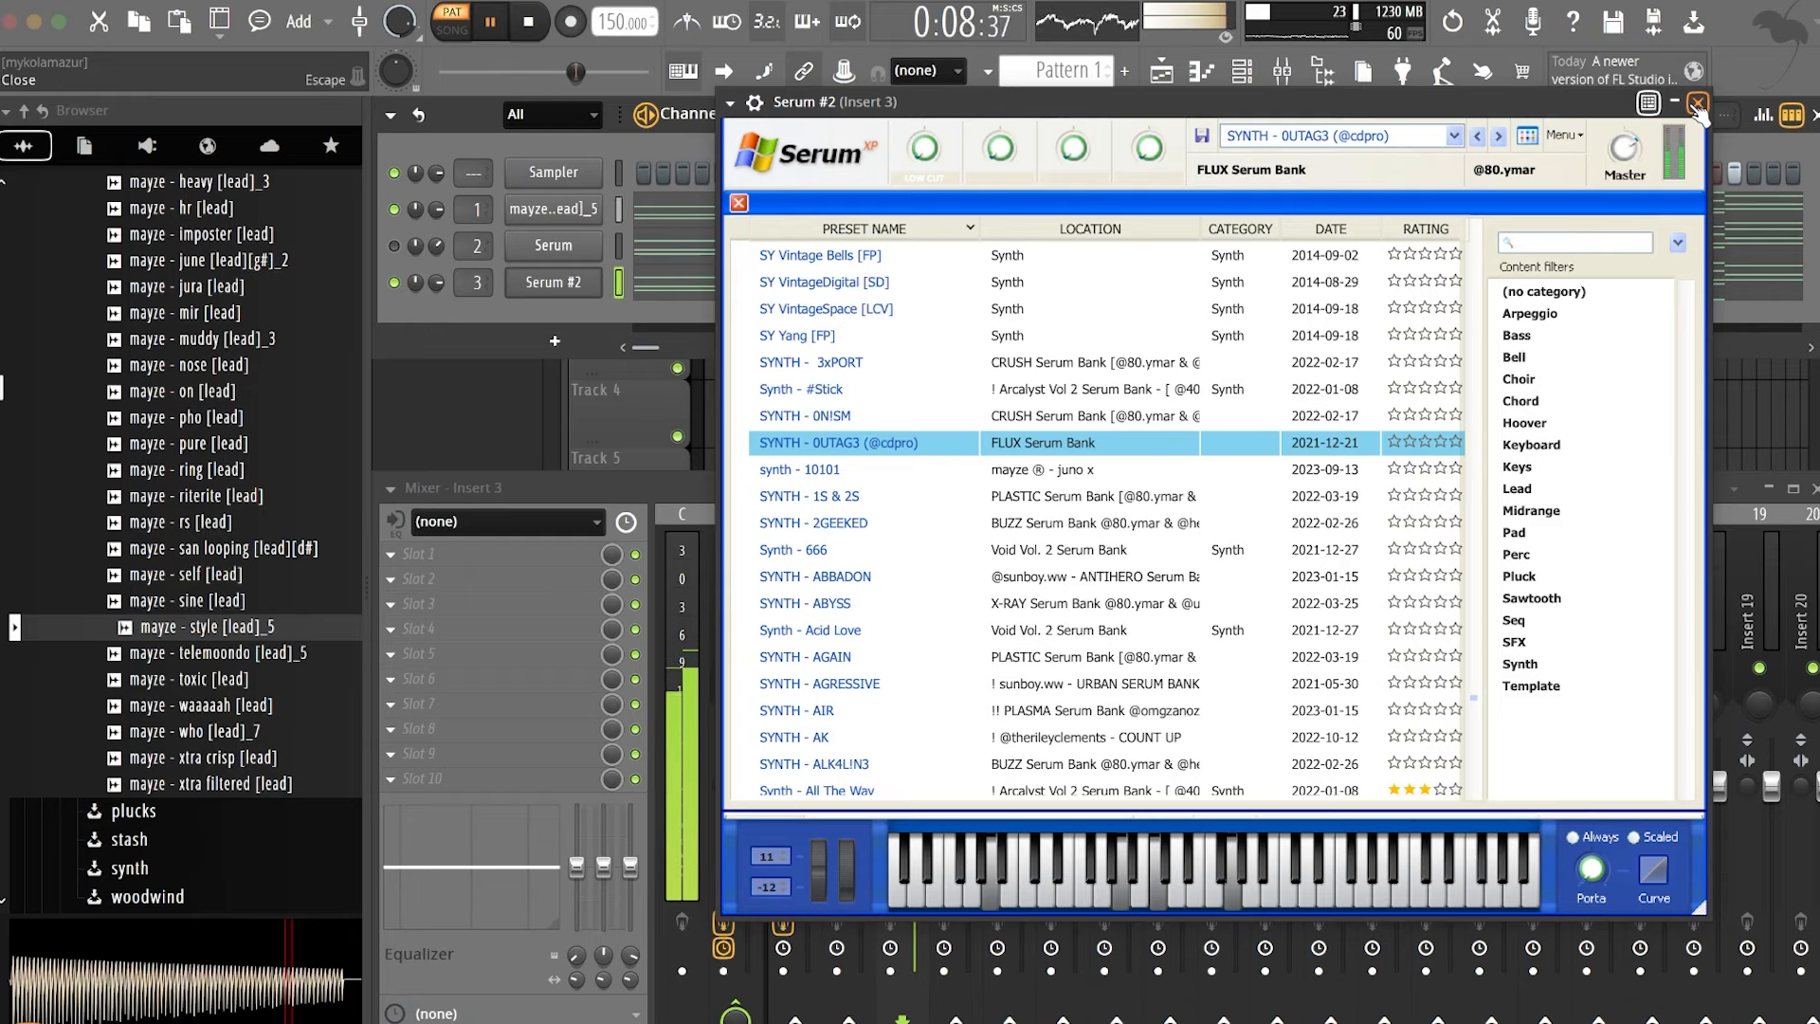
pyautogui.click(1697, 102)
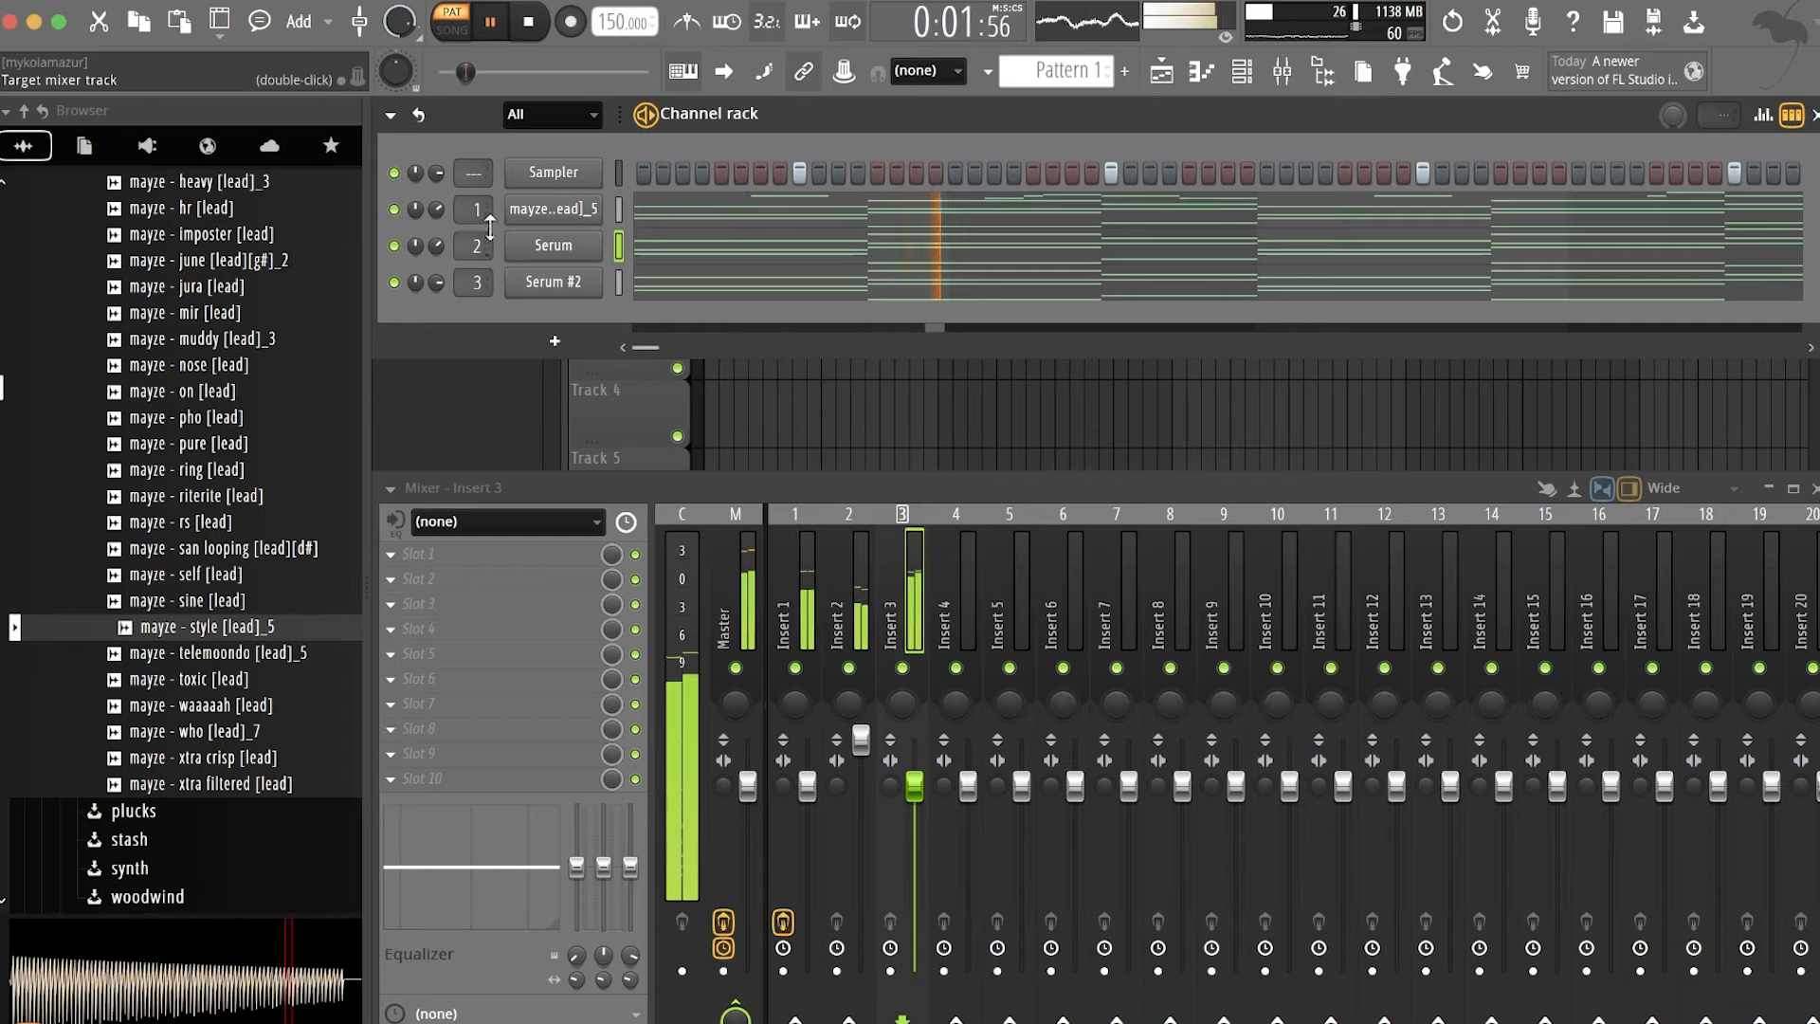
# - Lower the mixer equalizer's low band and turn up Insert 2's stereo separation knob
pyautogui.moveTo(576, 866); pyautogui.dragTo(577, 929)
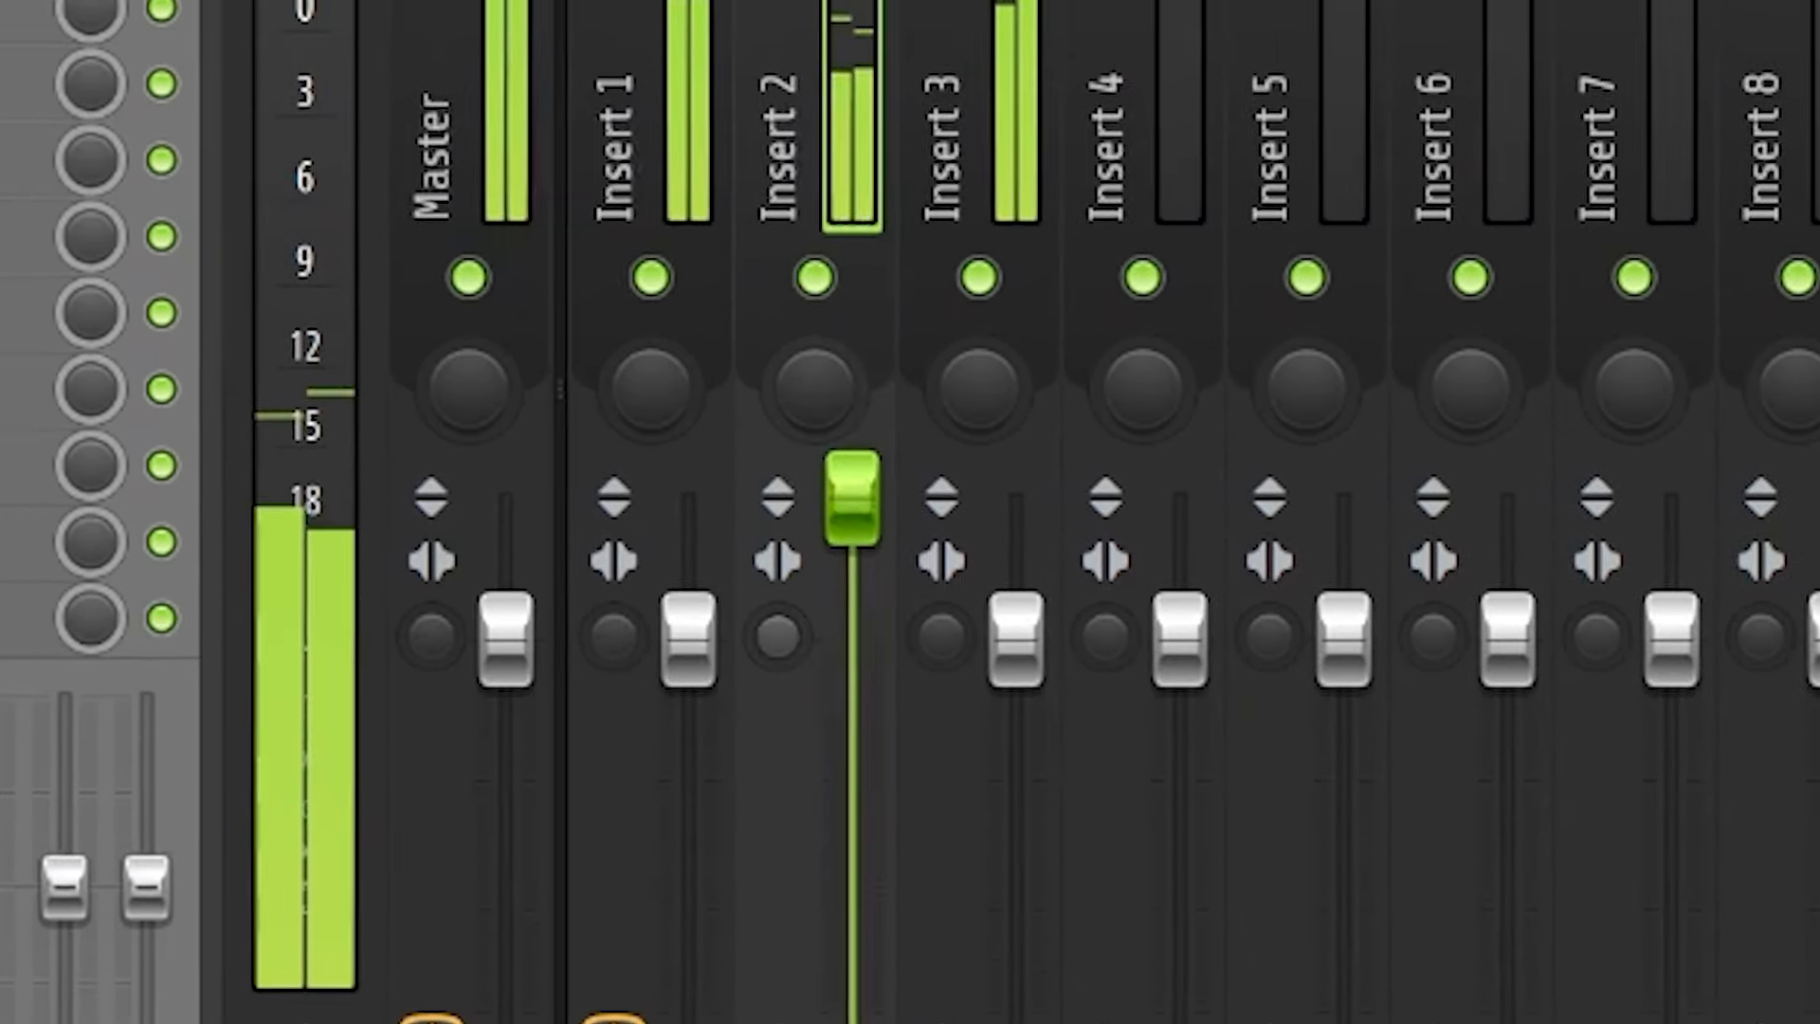
pyautogui.moveTo(783, 640); pyautogui.dragTo(783, 602)
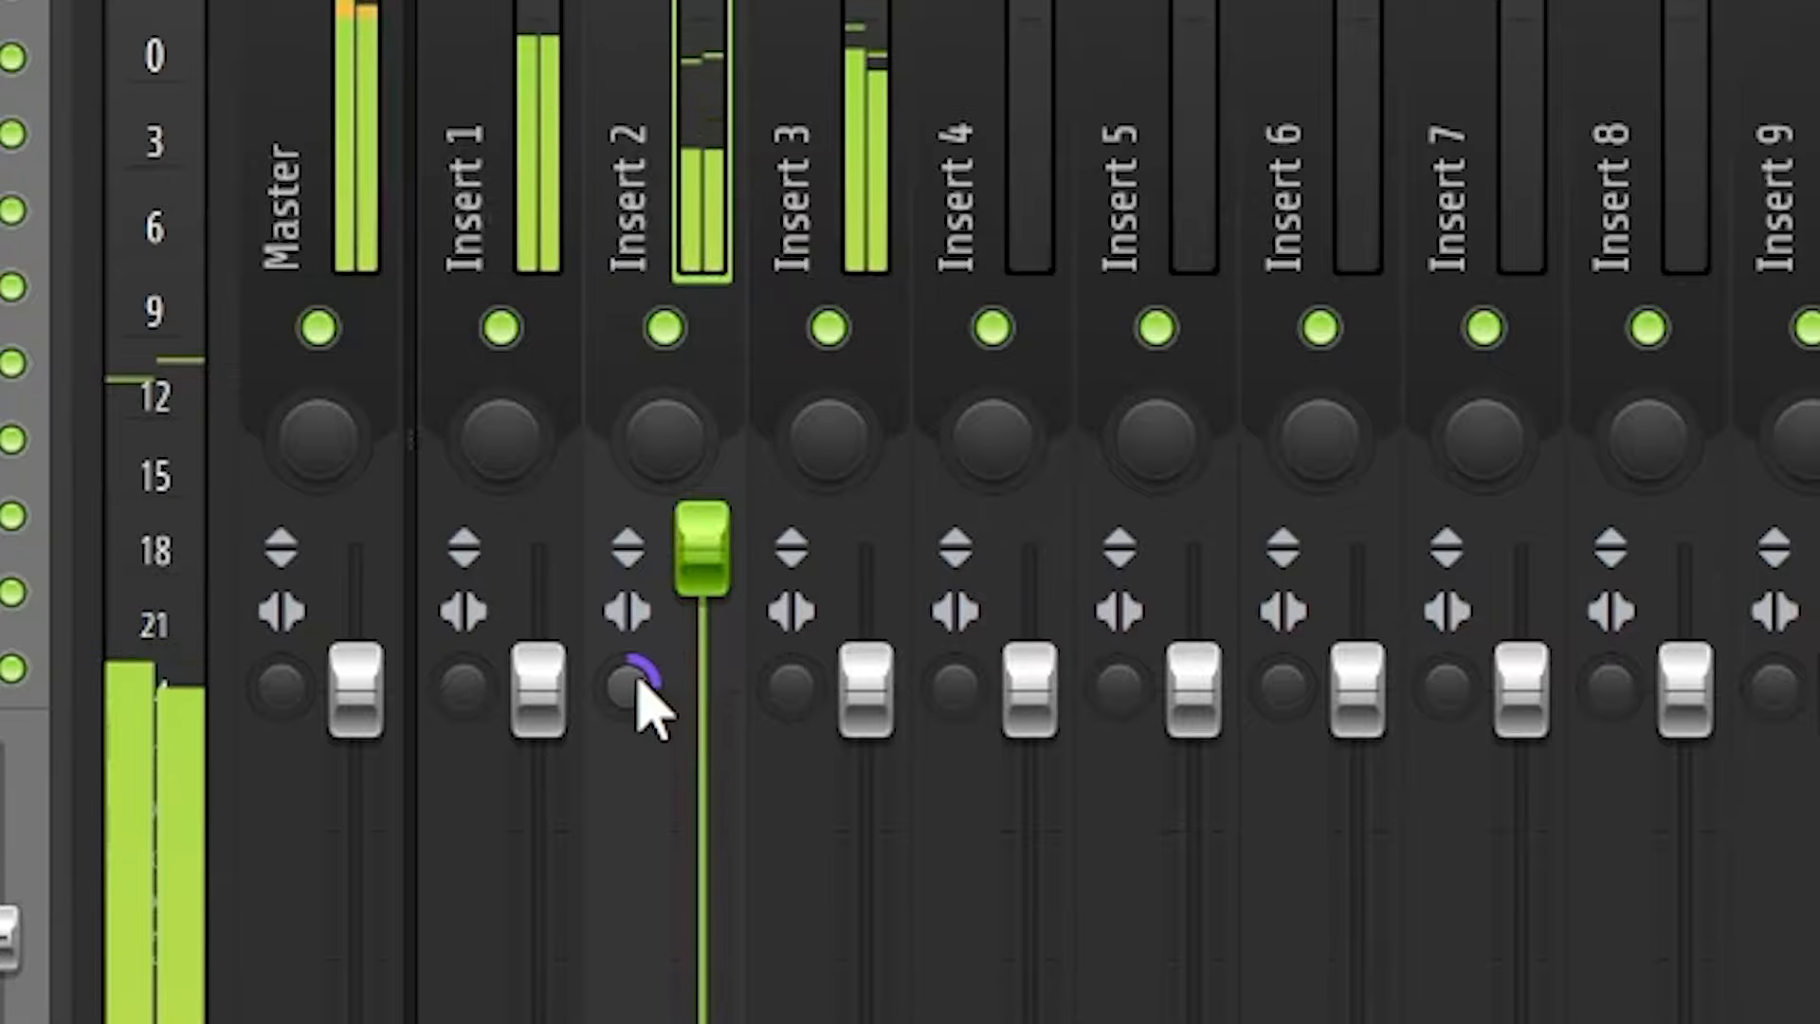
# - Equalize Insert 1 with an 18 dB low cut at 182 Hz and a high boost at 9.1 kHz, adjusting the high band's width
pyautogui.click(830, 185)
pyautogui.click(549, 14)
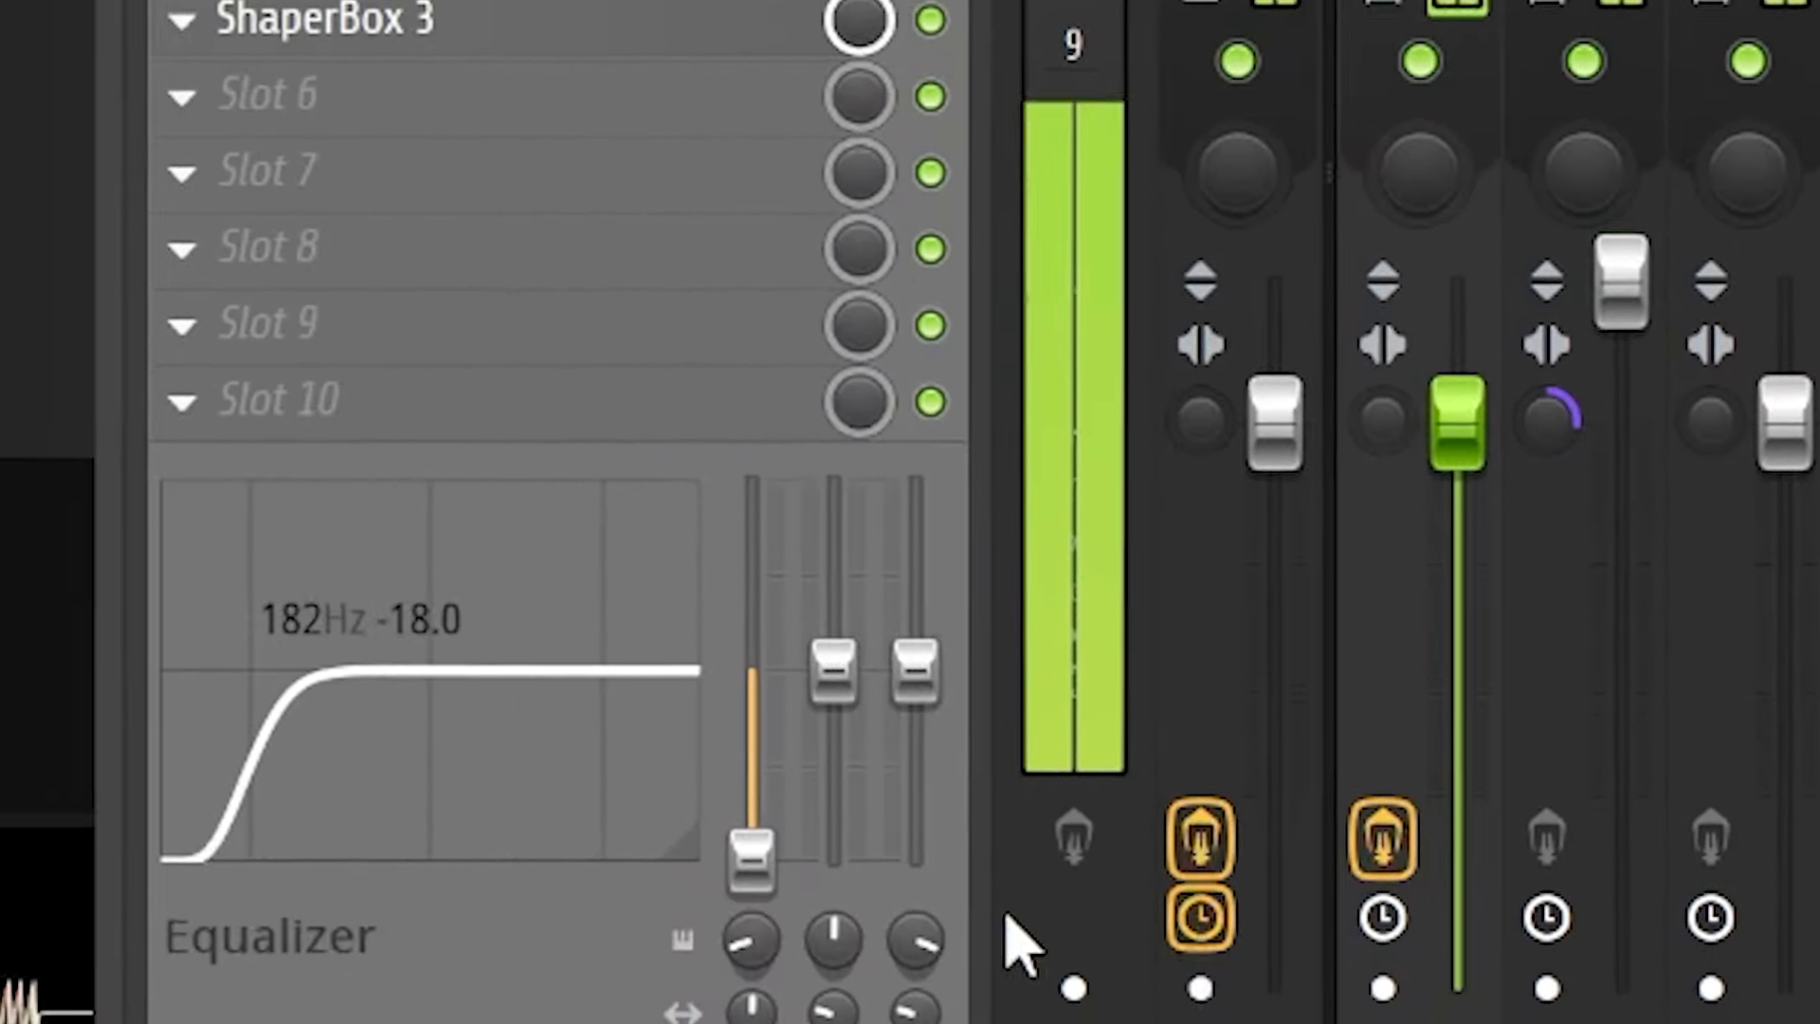
pyautogui.moveTo(512, 787); pyautogui.dragTo(511, 633)
pyautogui.moveTo(1113, 895); pyautogui.dragTo(1113, 858)
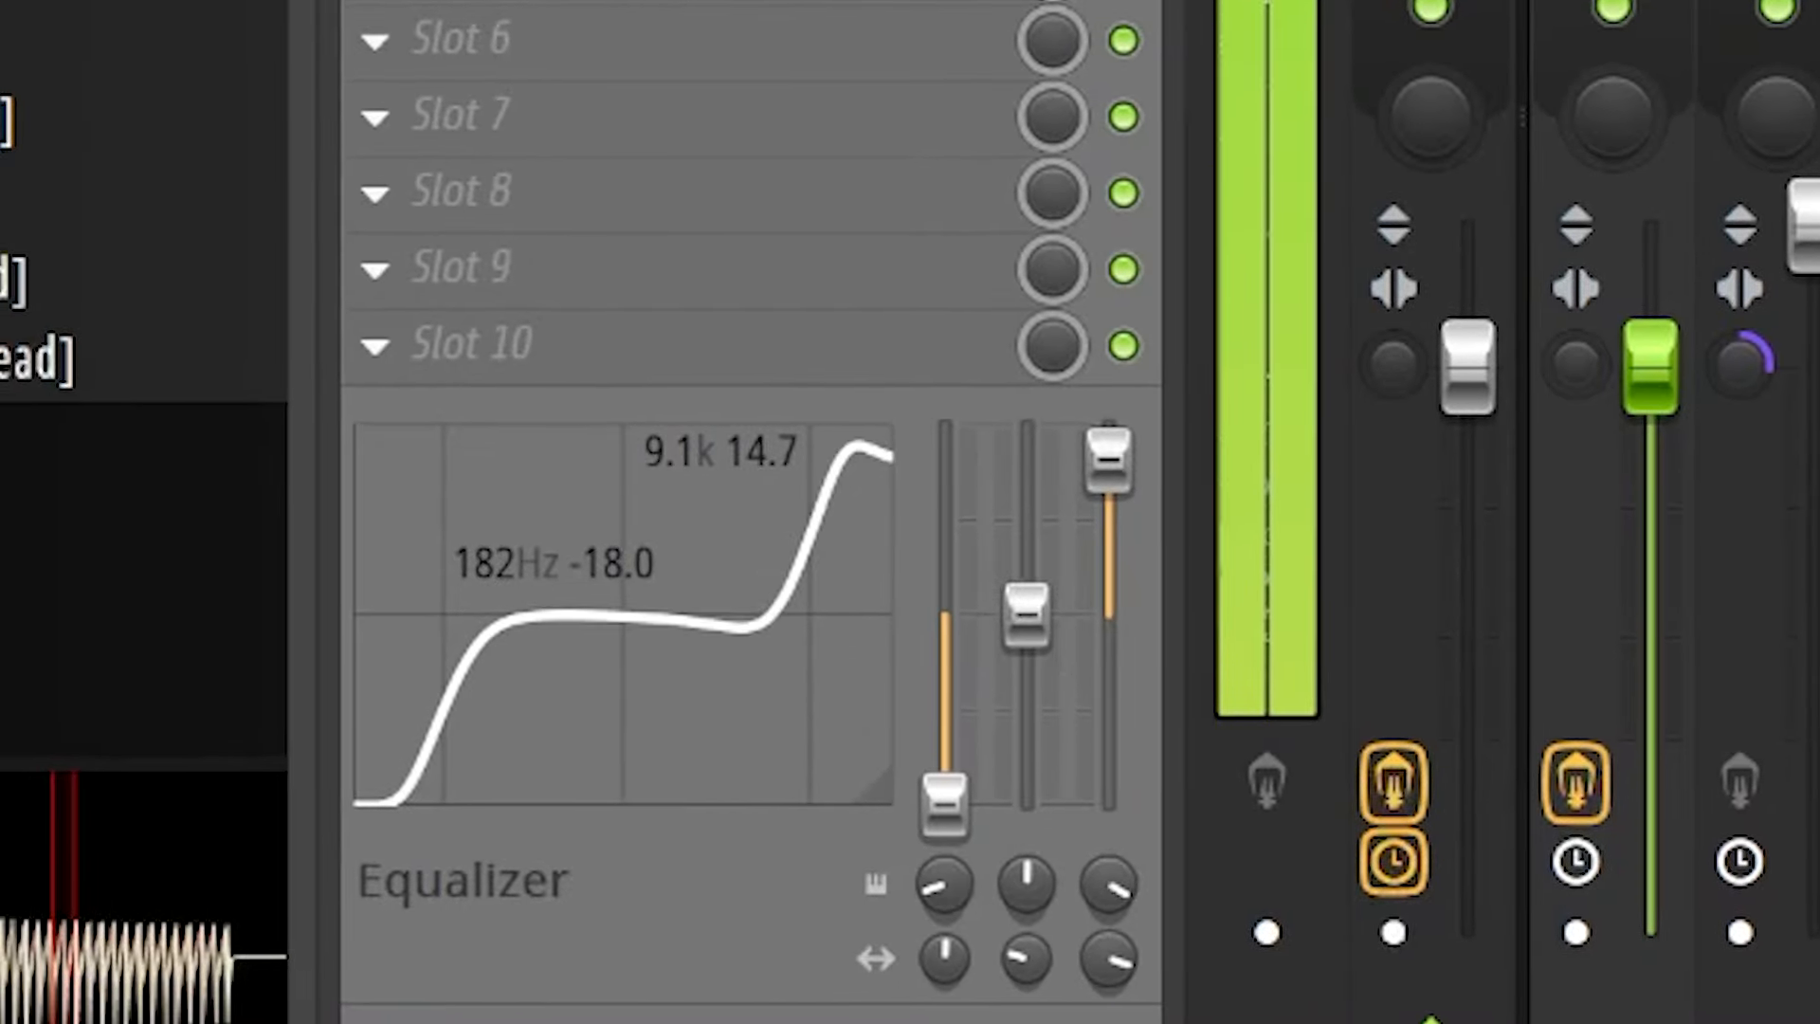
pyautogui.moveTo(1111, 958); pyautogui.dragTo(1111, 1001)
pyautogui.moveTo(1125, 462); pyautogui.dragTo(1125, 484)
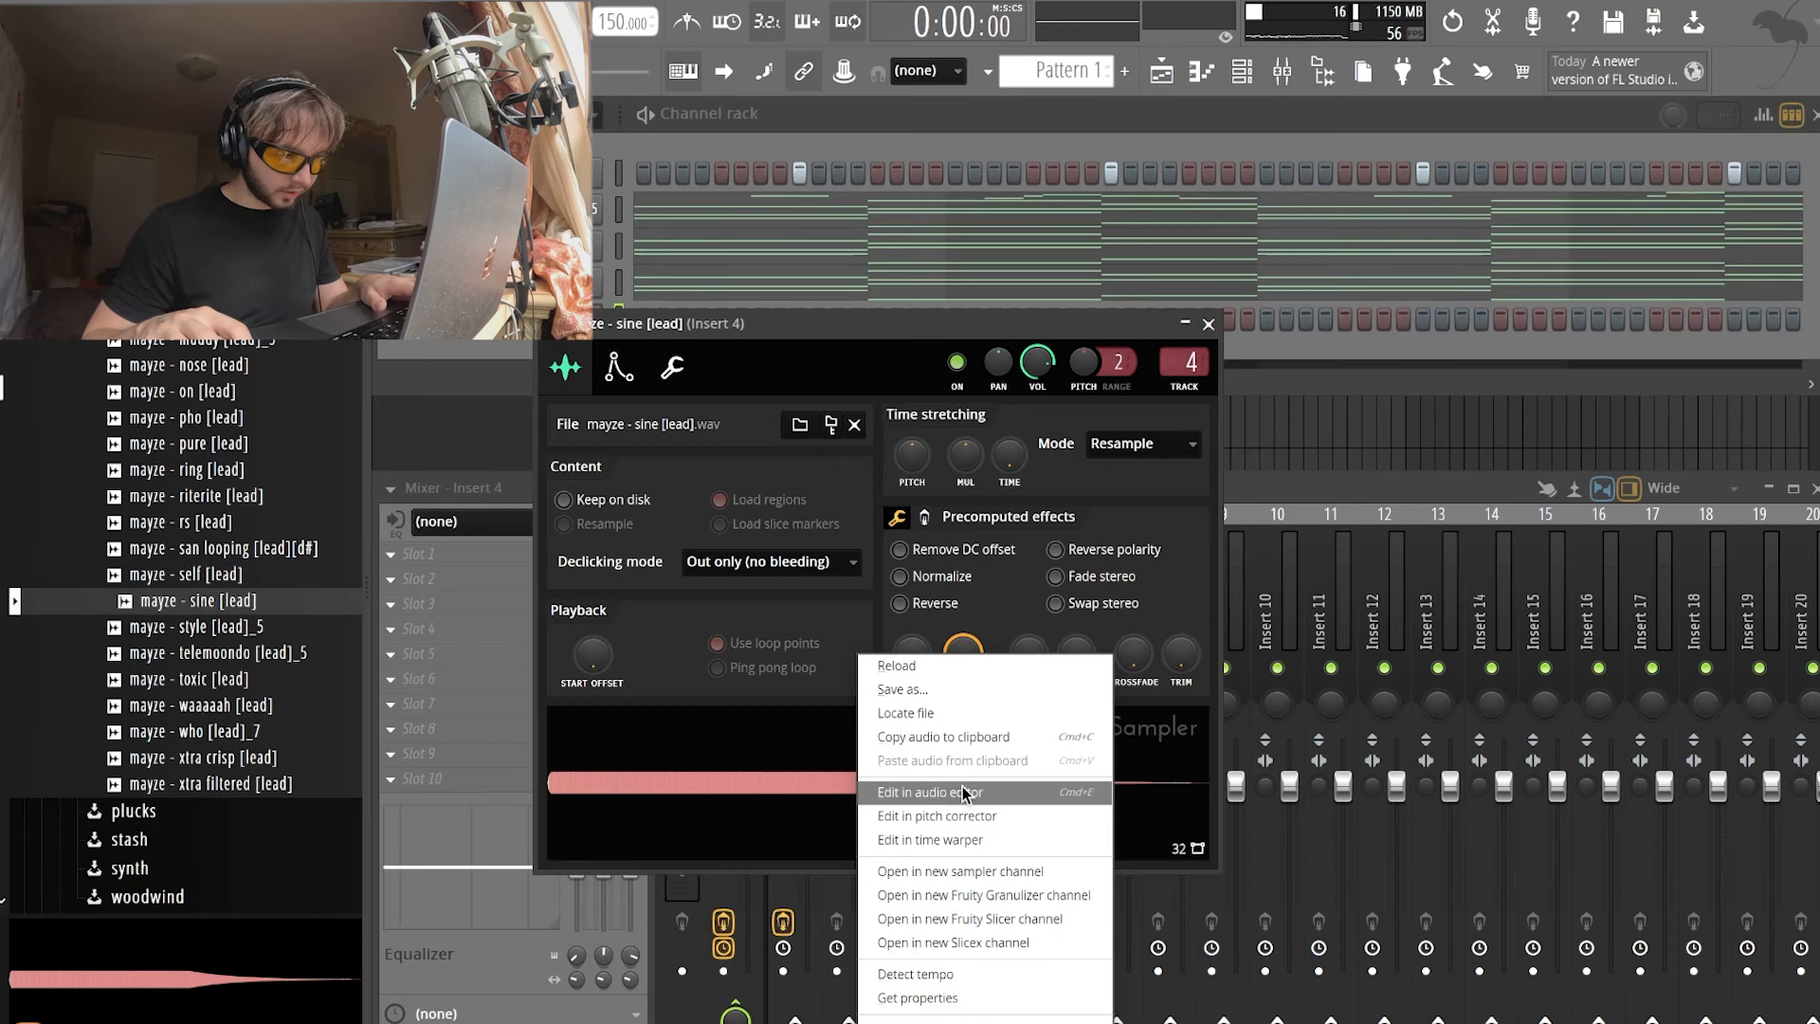
# - Open the mayze - sine [lead] sample in the Edison audio editor
pyautogui.click(959, 793)
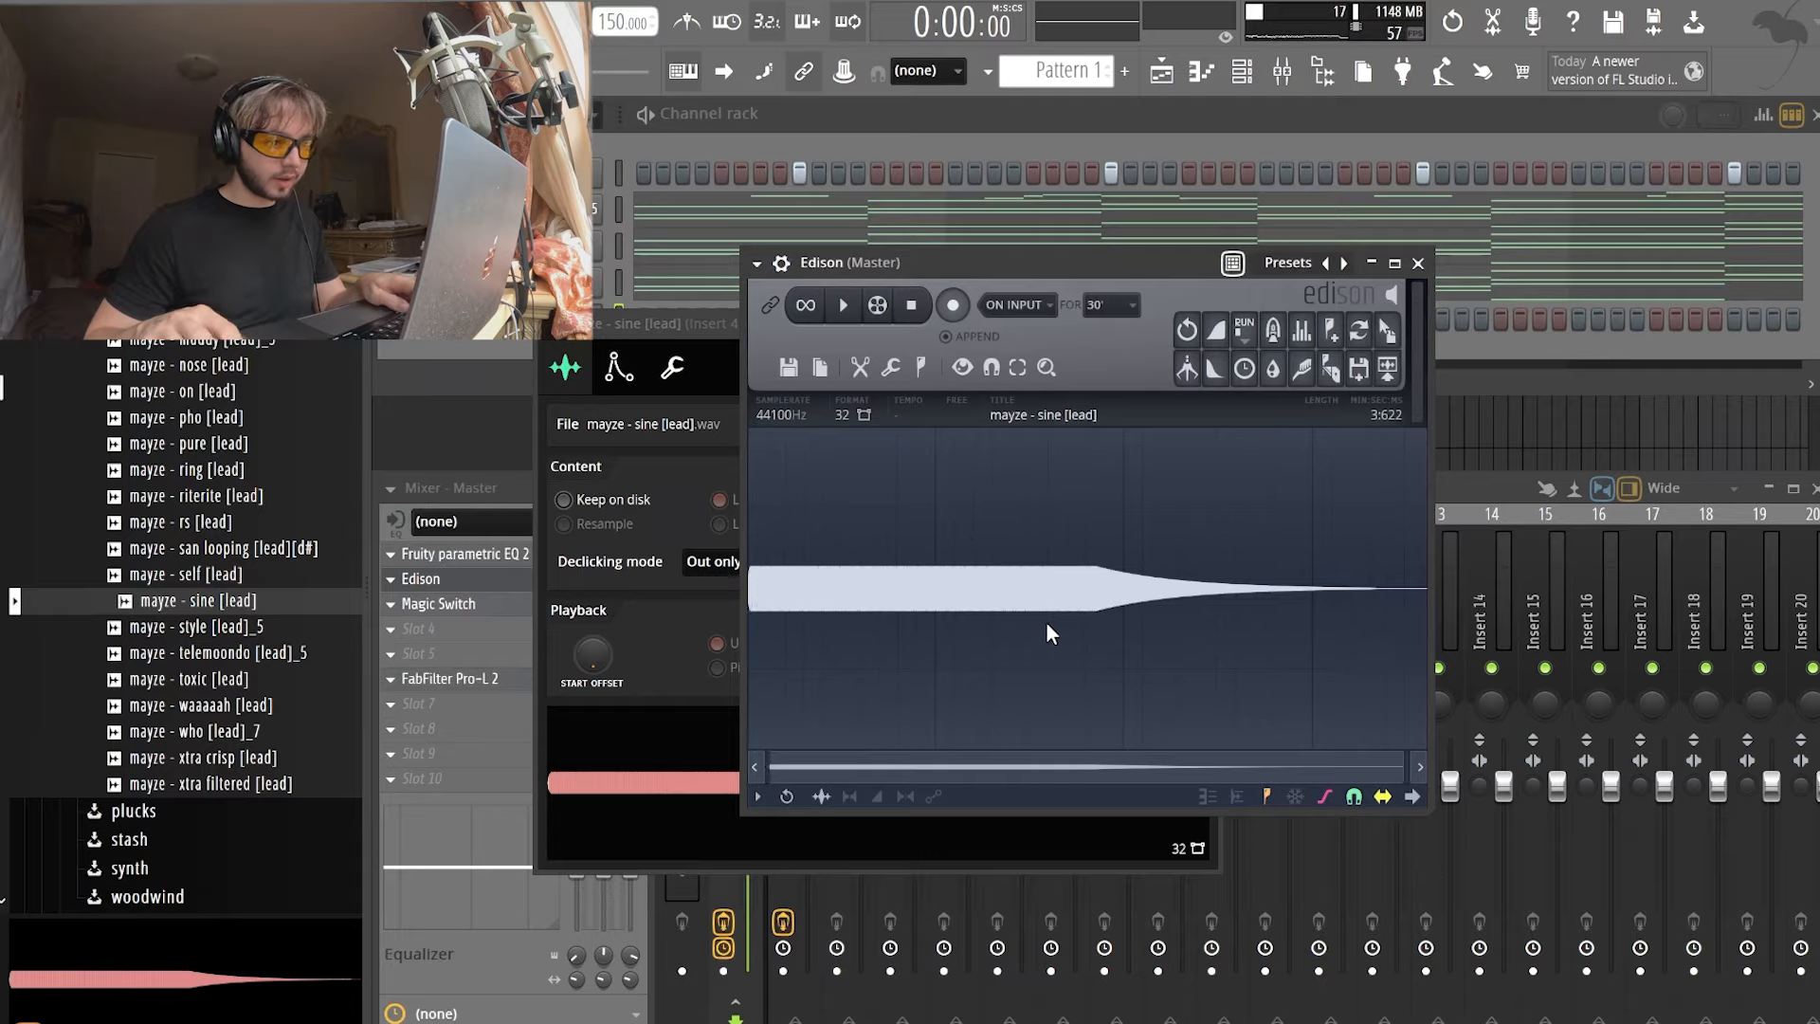
# - Select a single wave cycle of the mayze - sine [lead] sample in Edison and set it as the loop
pyautogui.scroll(5, 992, 621)
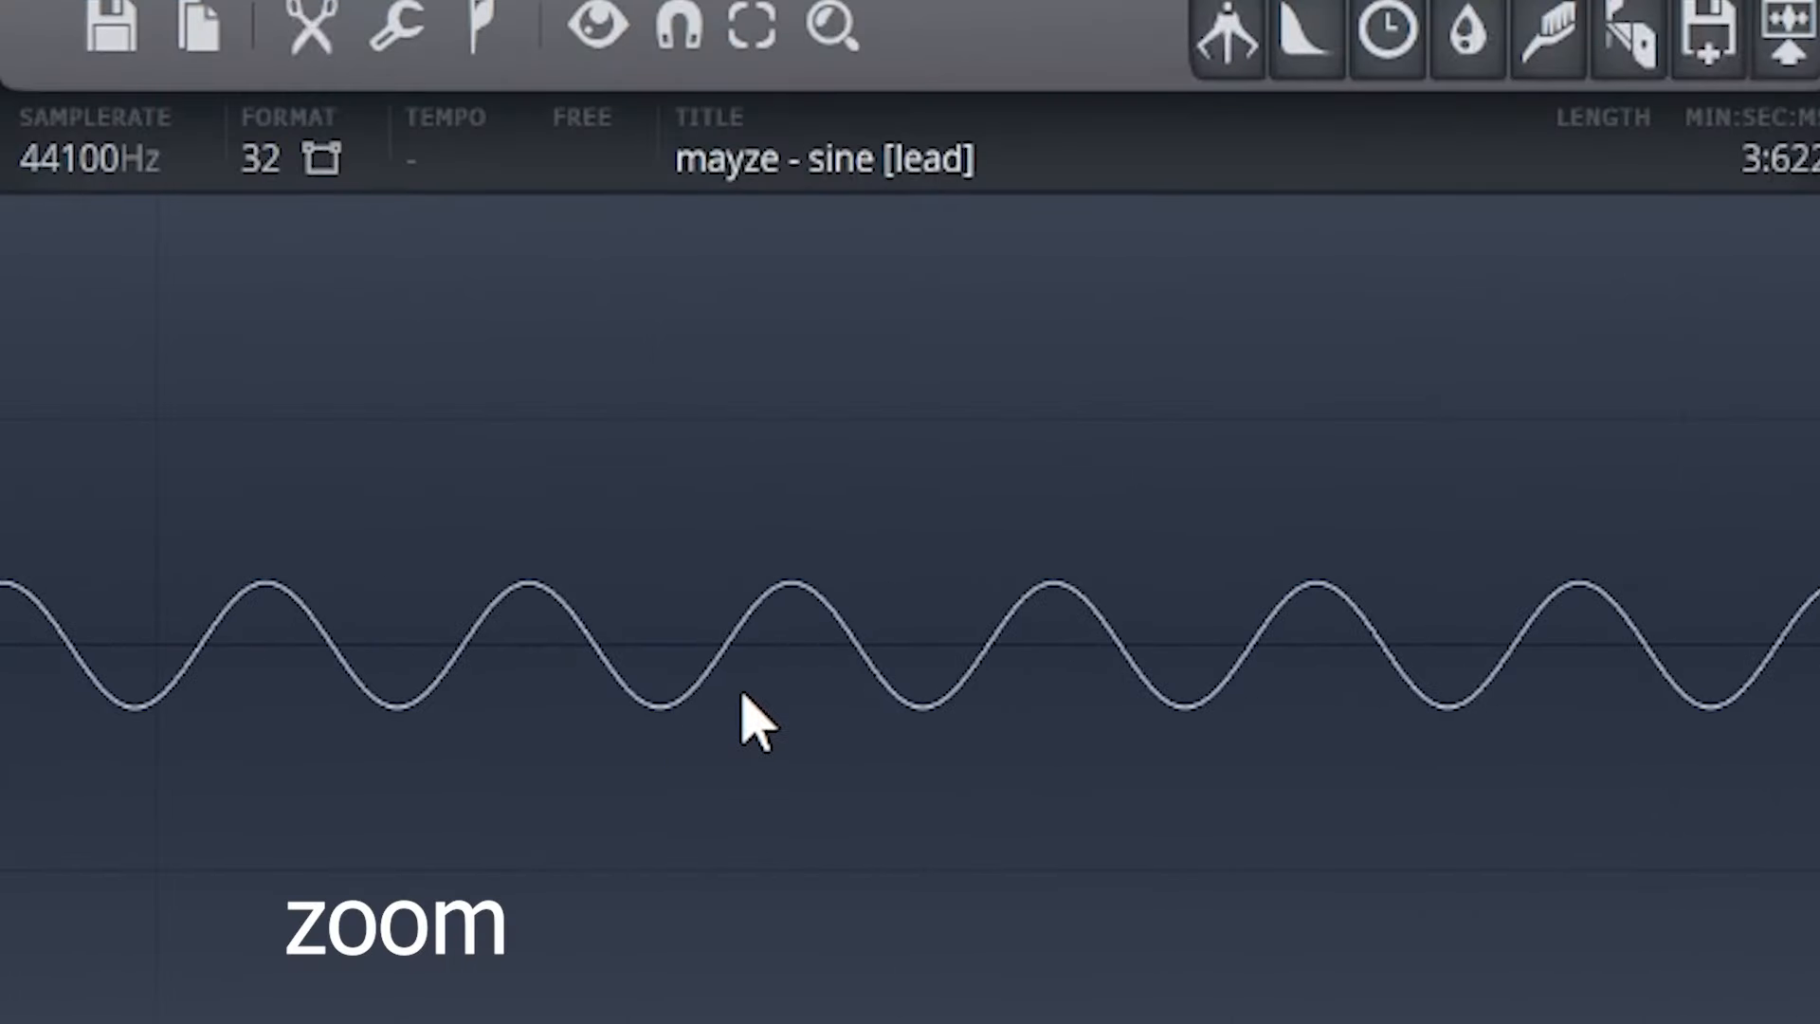
pyautogui.moveTo(742, 701); pyautogui.dragTo(928, 703)
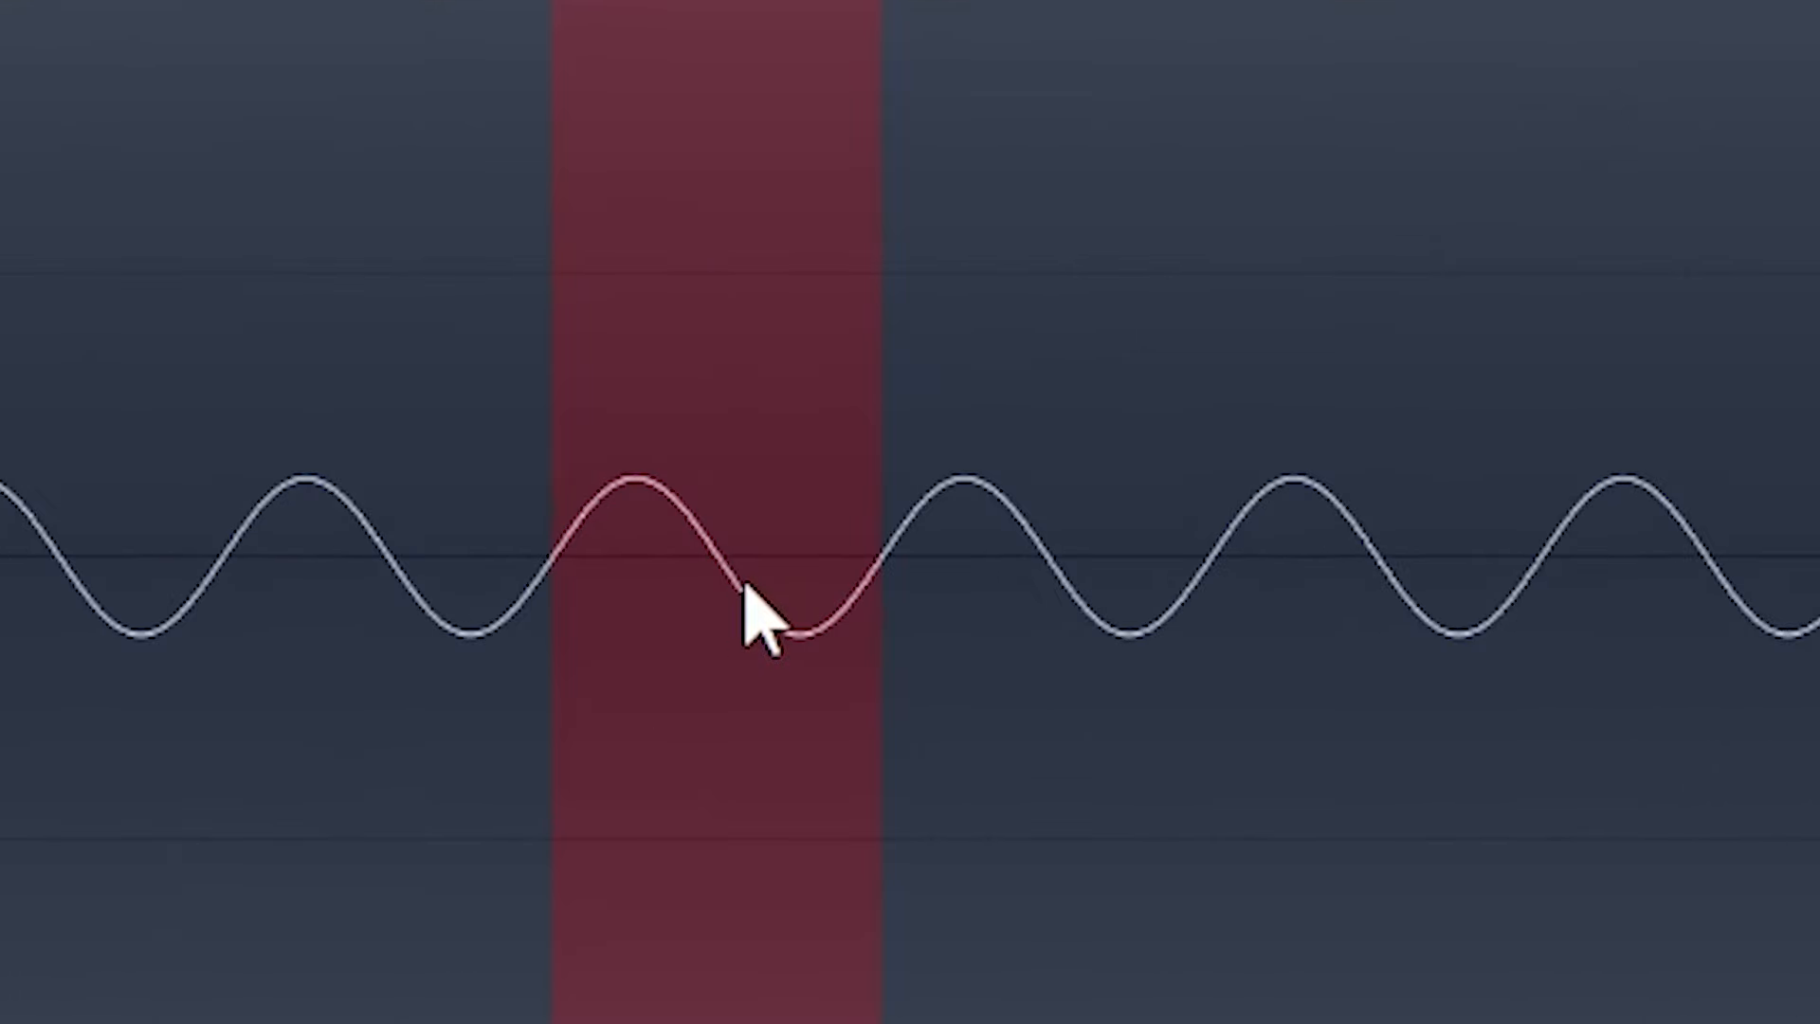
pyautogui.scroll(2, 737, 591)
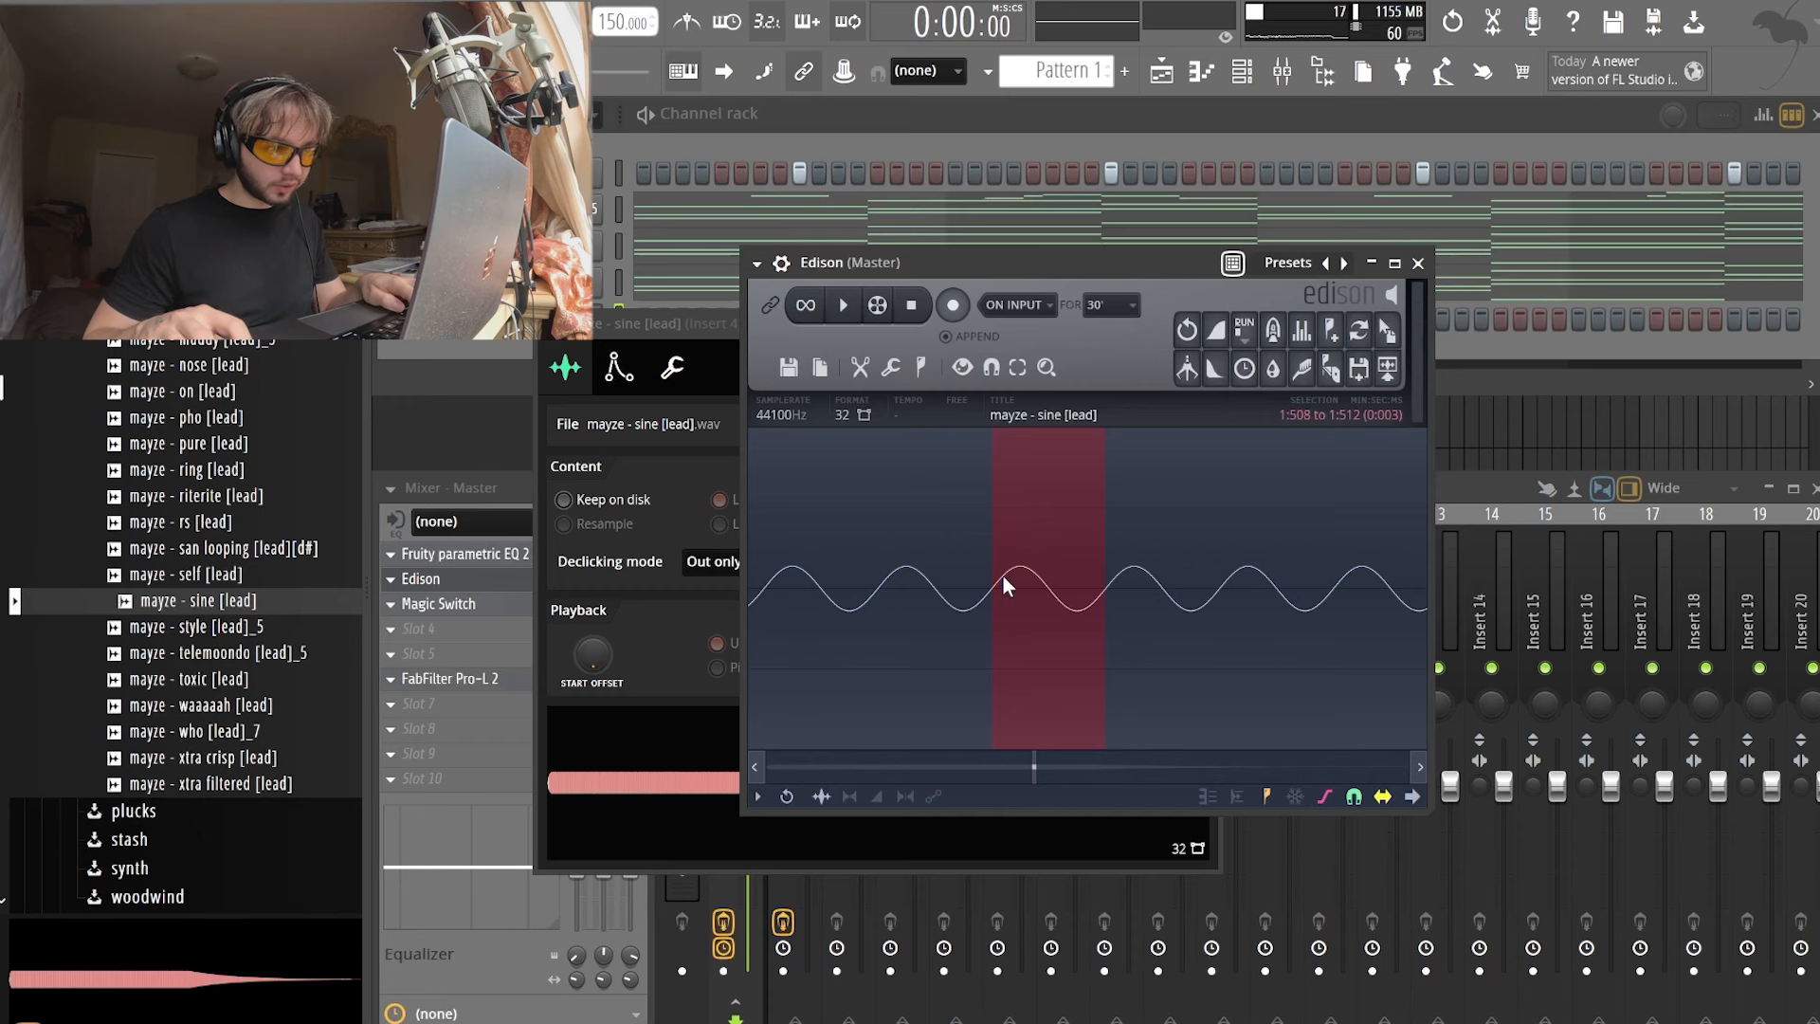
pyautogui.rightClick(1043, 591)
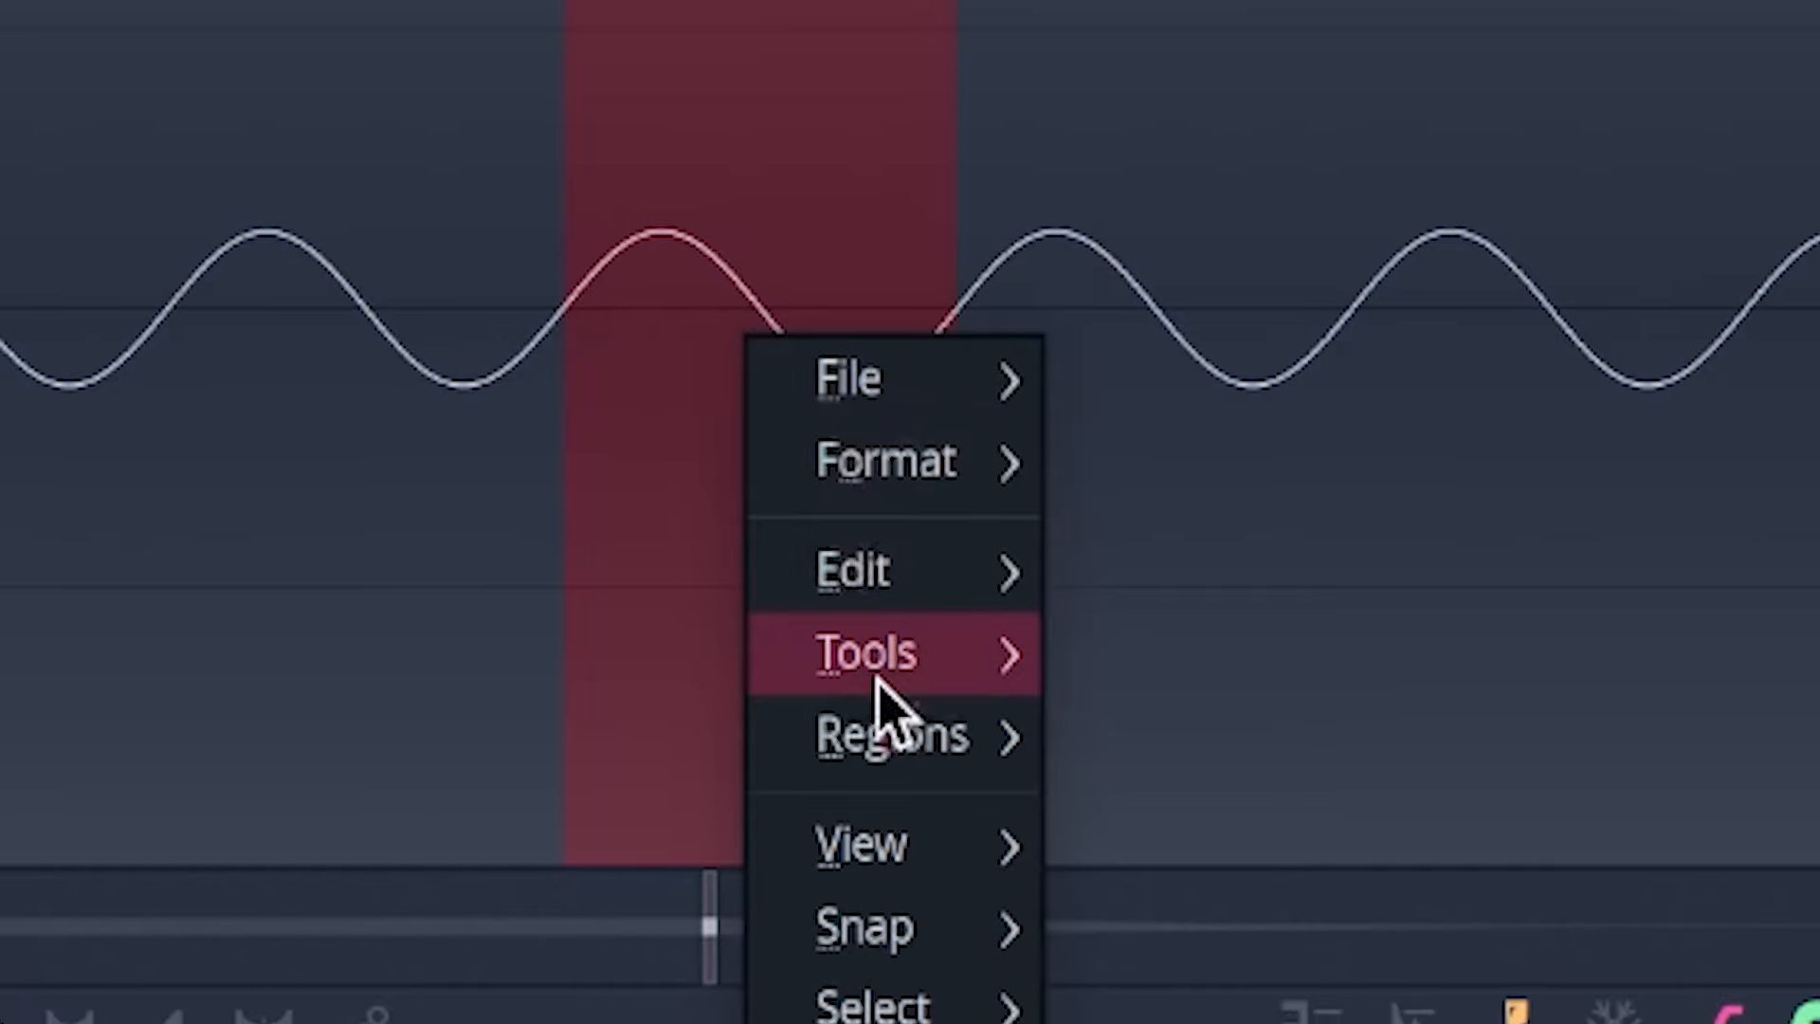
pyautogui.moveTo(1086, 711)
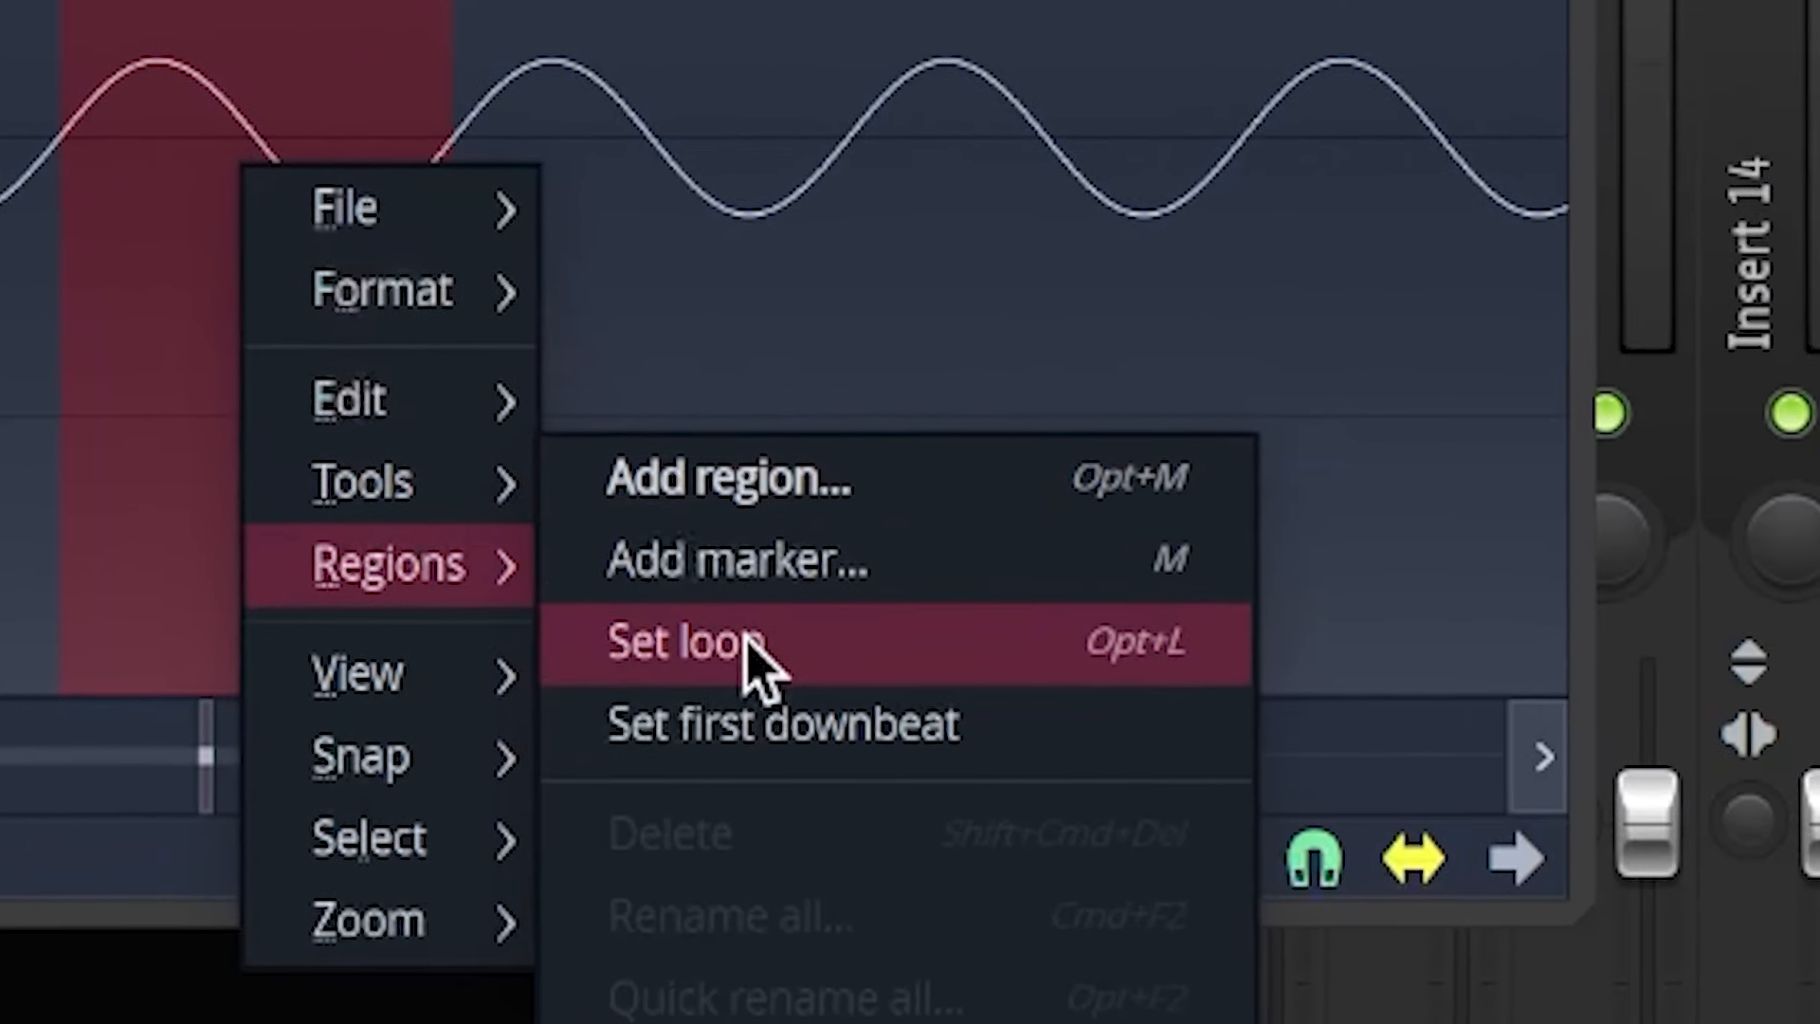
pyautogui.click(754, 644)
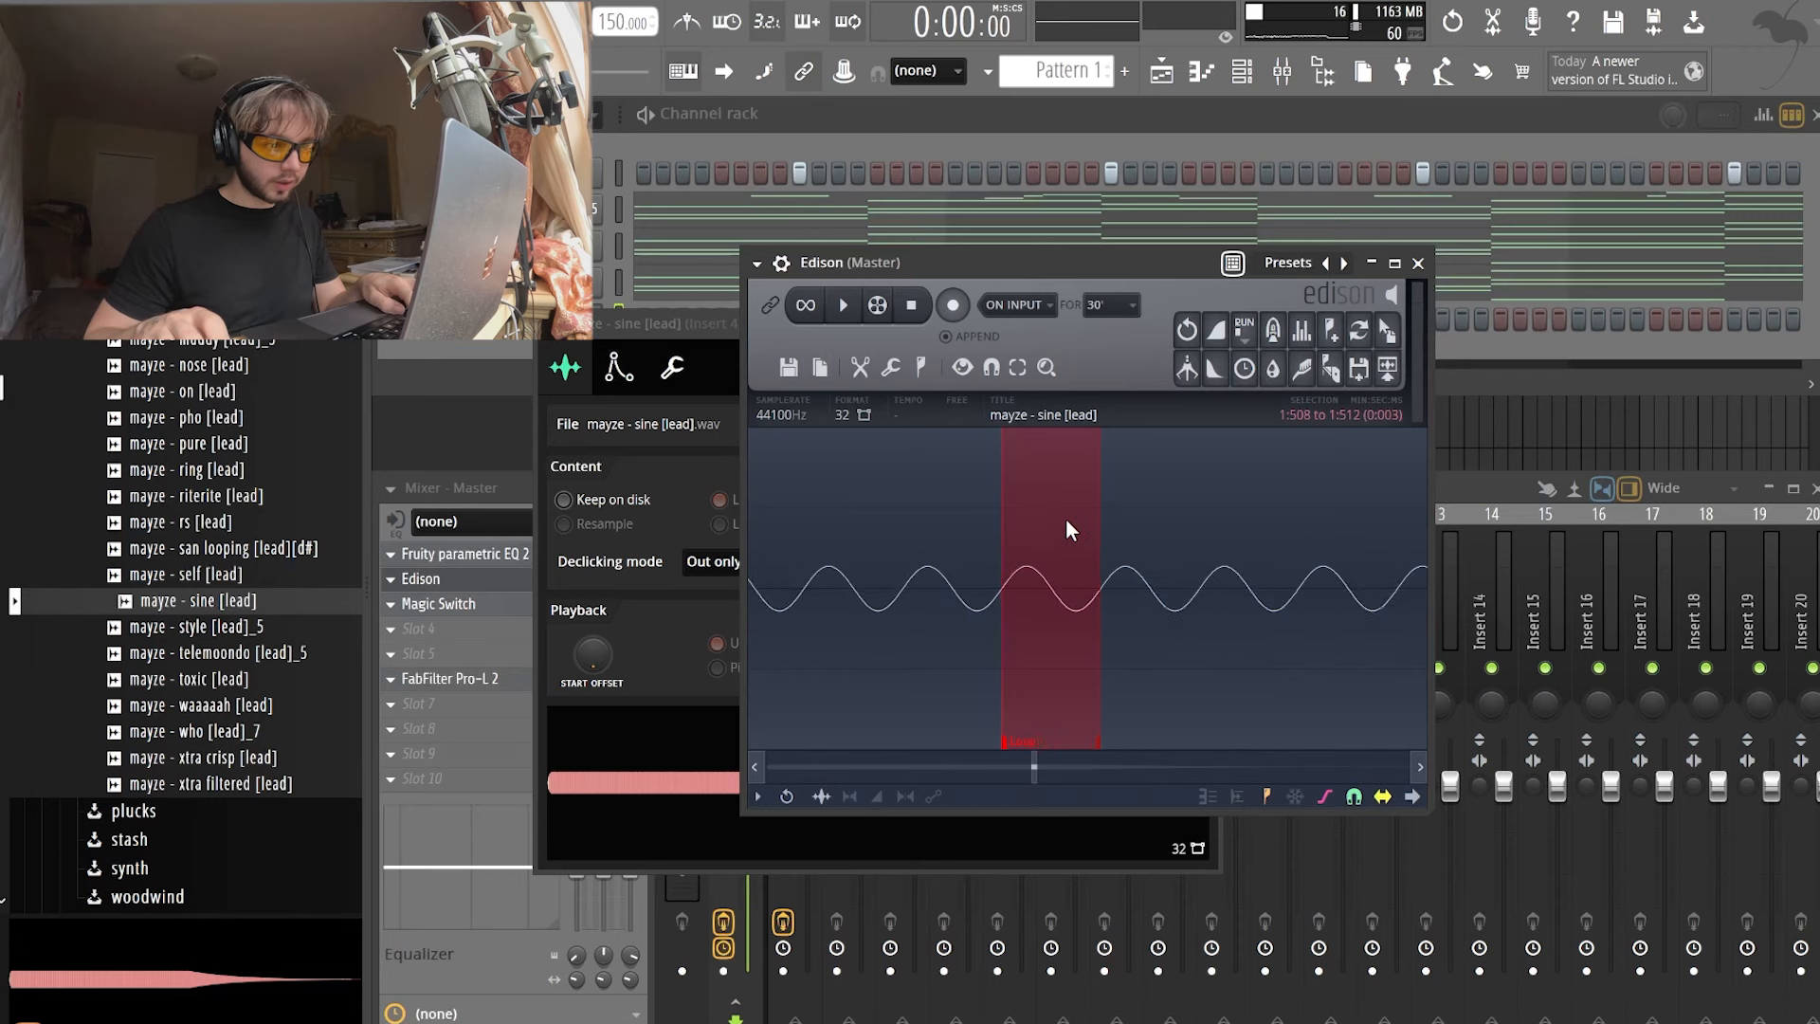
# - Load the looped sine sample into the sampler on Insert 4 and enable Porta and Mono for its polyphony
pyautogui.click(1154, 559)
pyautogui.moveTo(1388, 331); pyautogui.dragTo(924, 753)
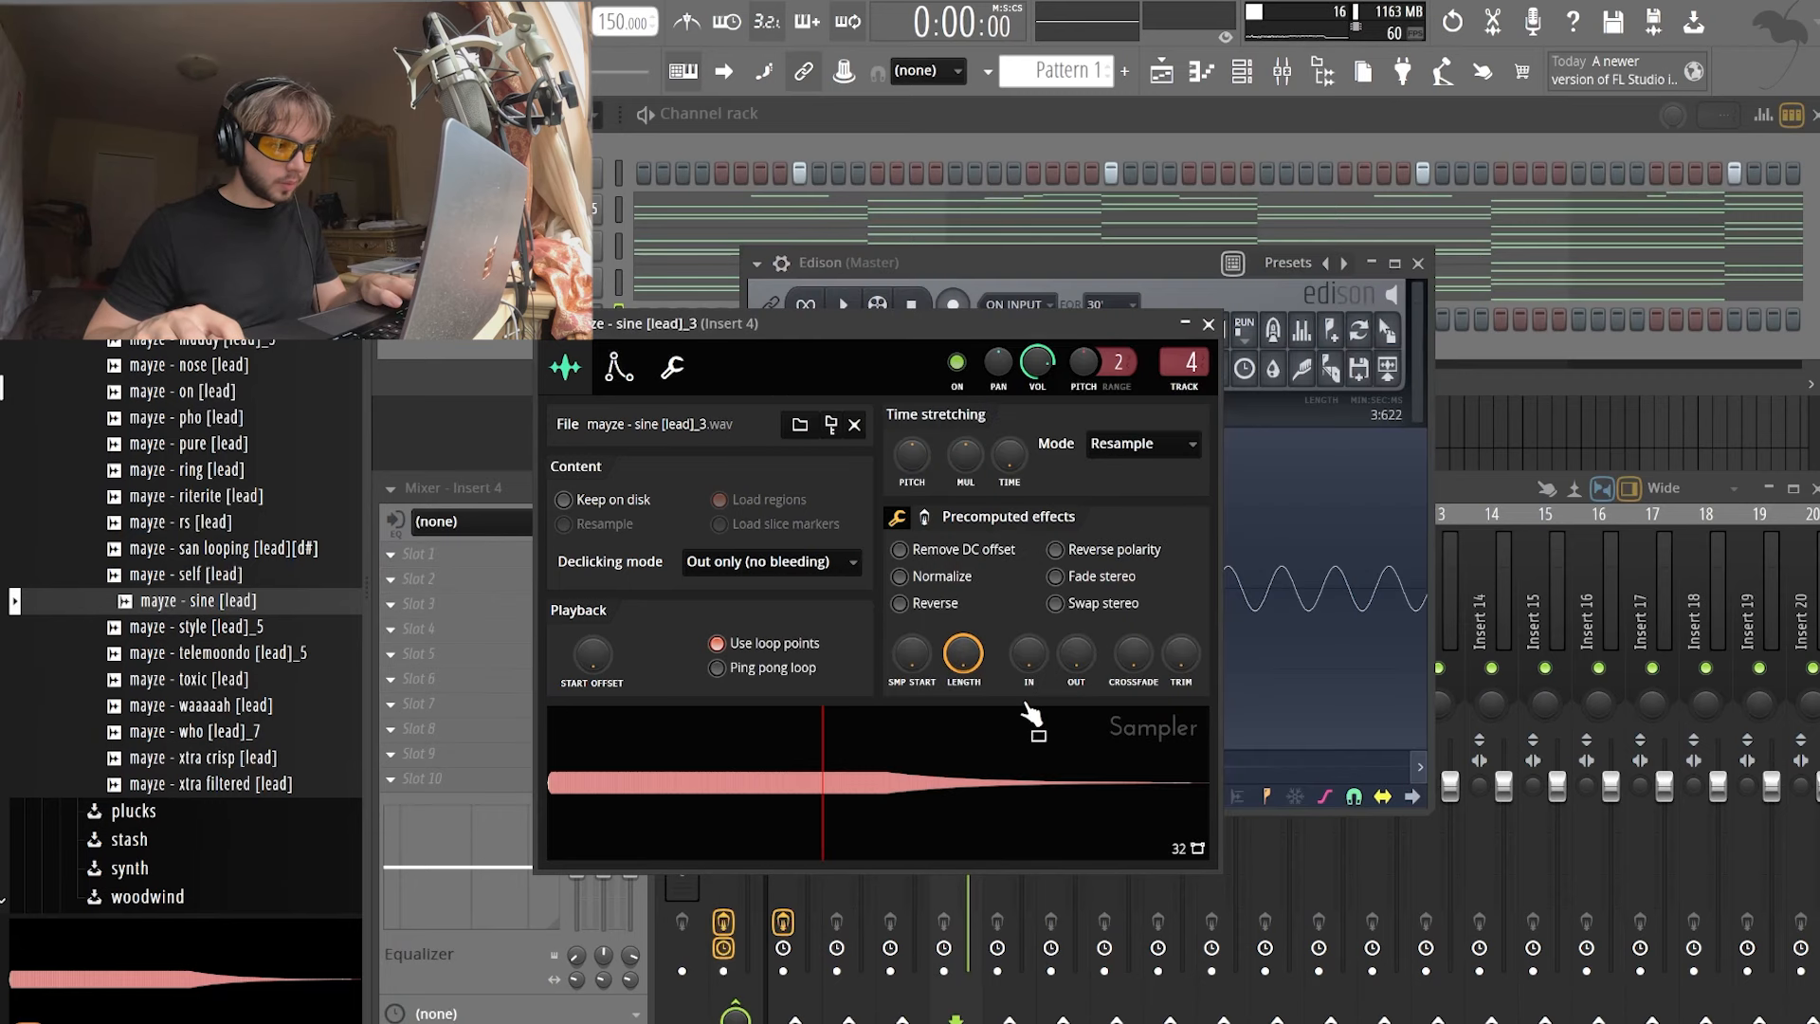
pyautogui.click(927, 517)
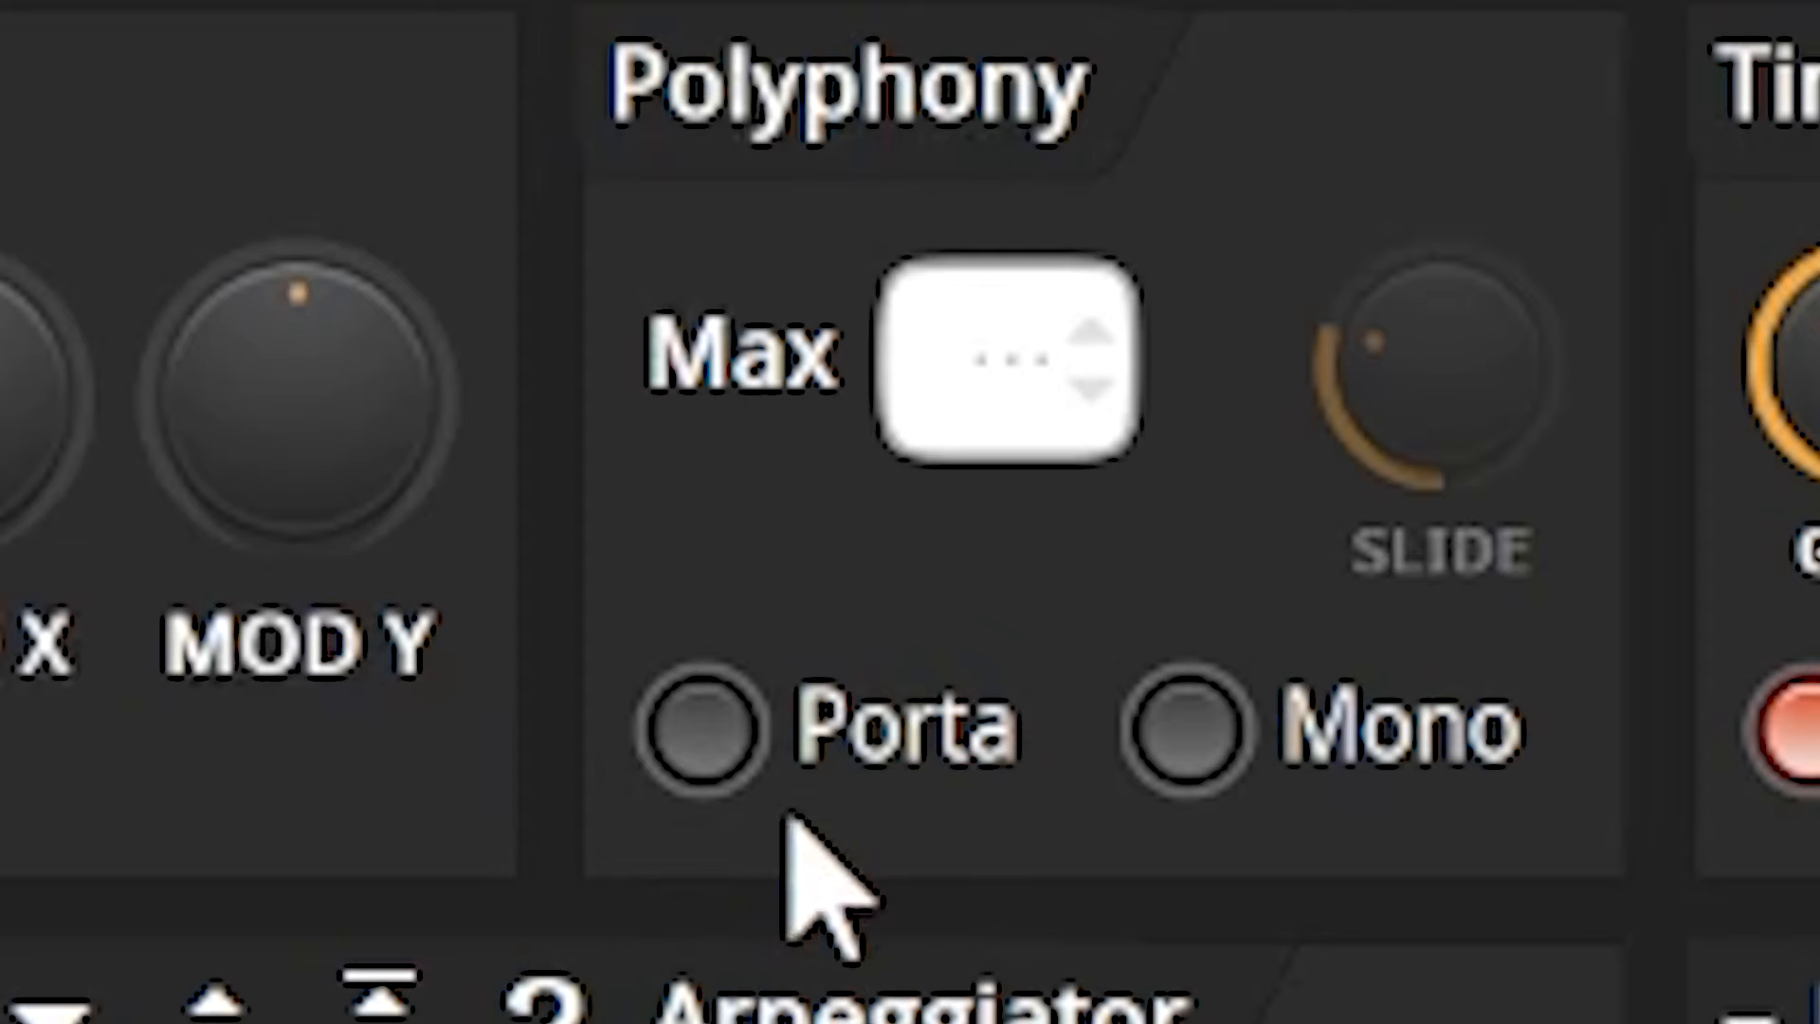
pyautogui.click(699, 726)
pyautogui.click(1185, 727)
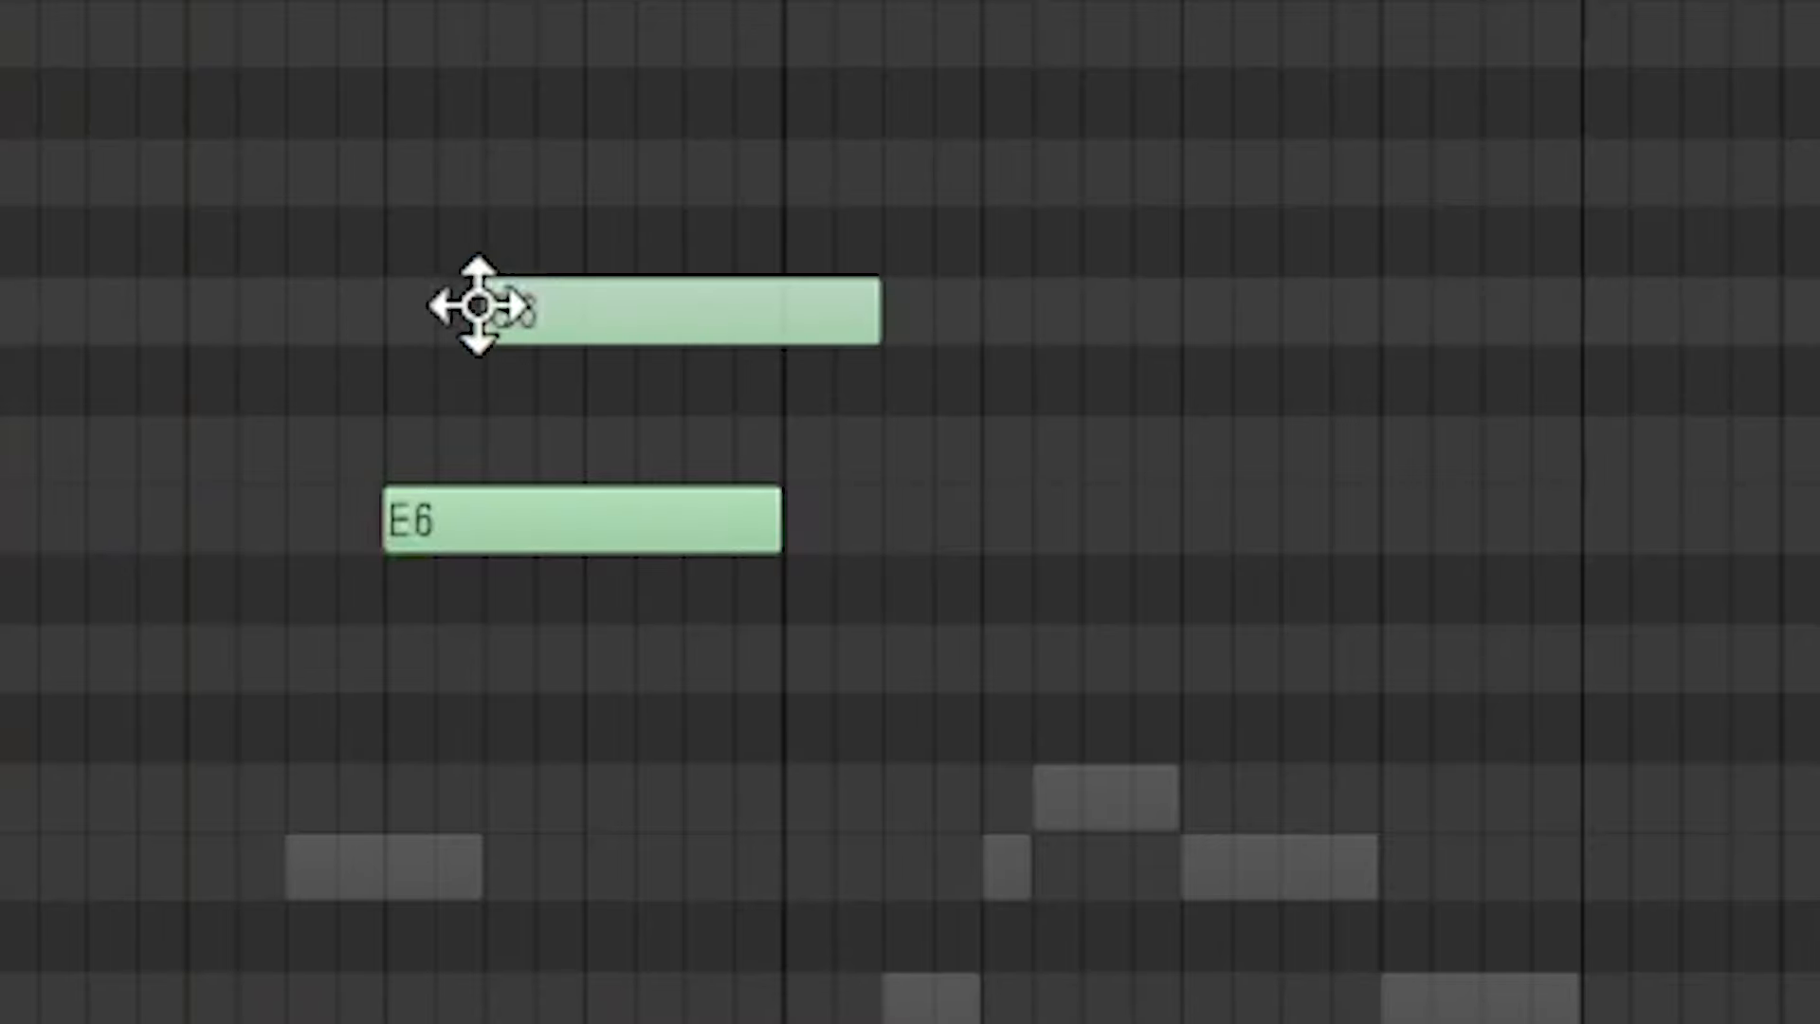
# - Draw the sine lead's climbing notes up to D7, E7 and G7, and shorten the final E7 and G7 notes
pyautogui.moveTo(475, 301); pyautogui.dragTo(588, 459)
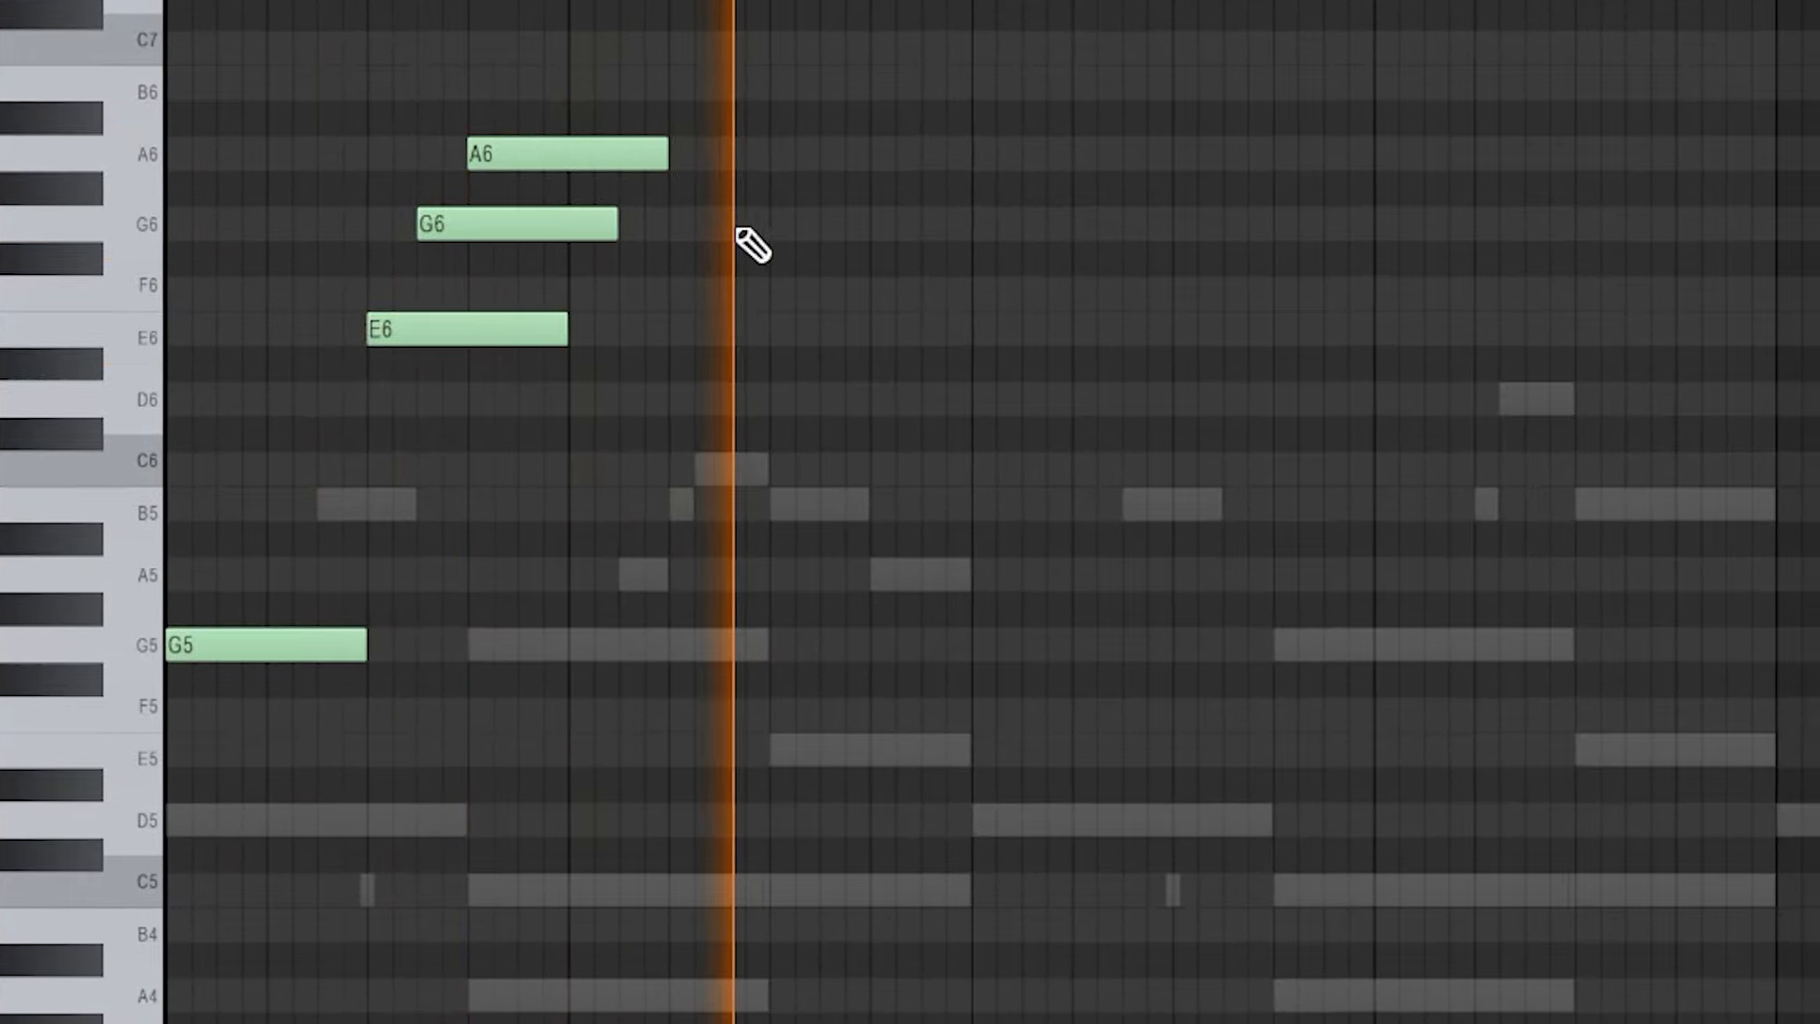
pyautogui.click(873, 8)
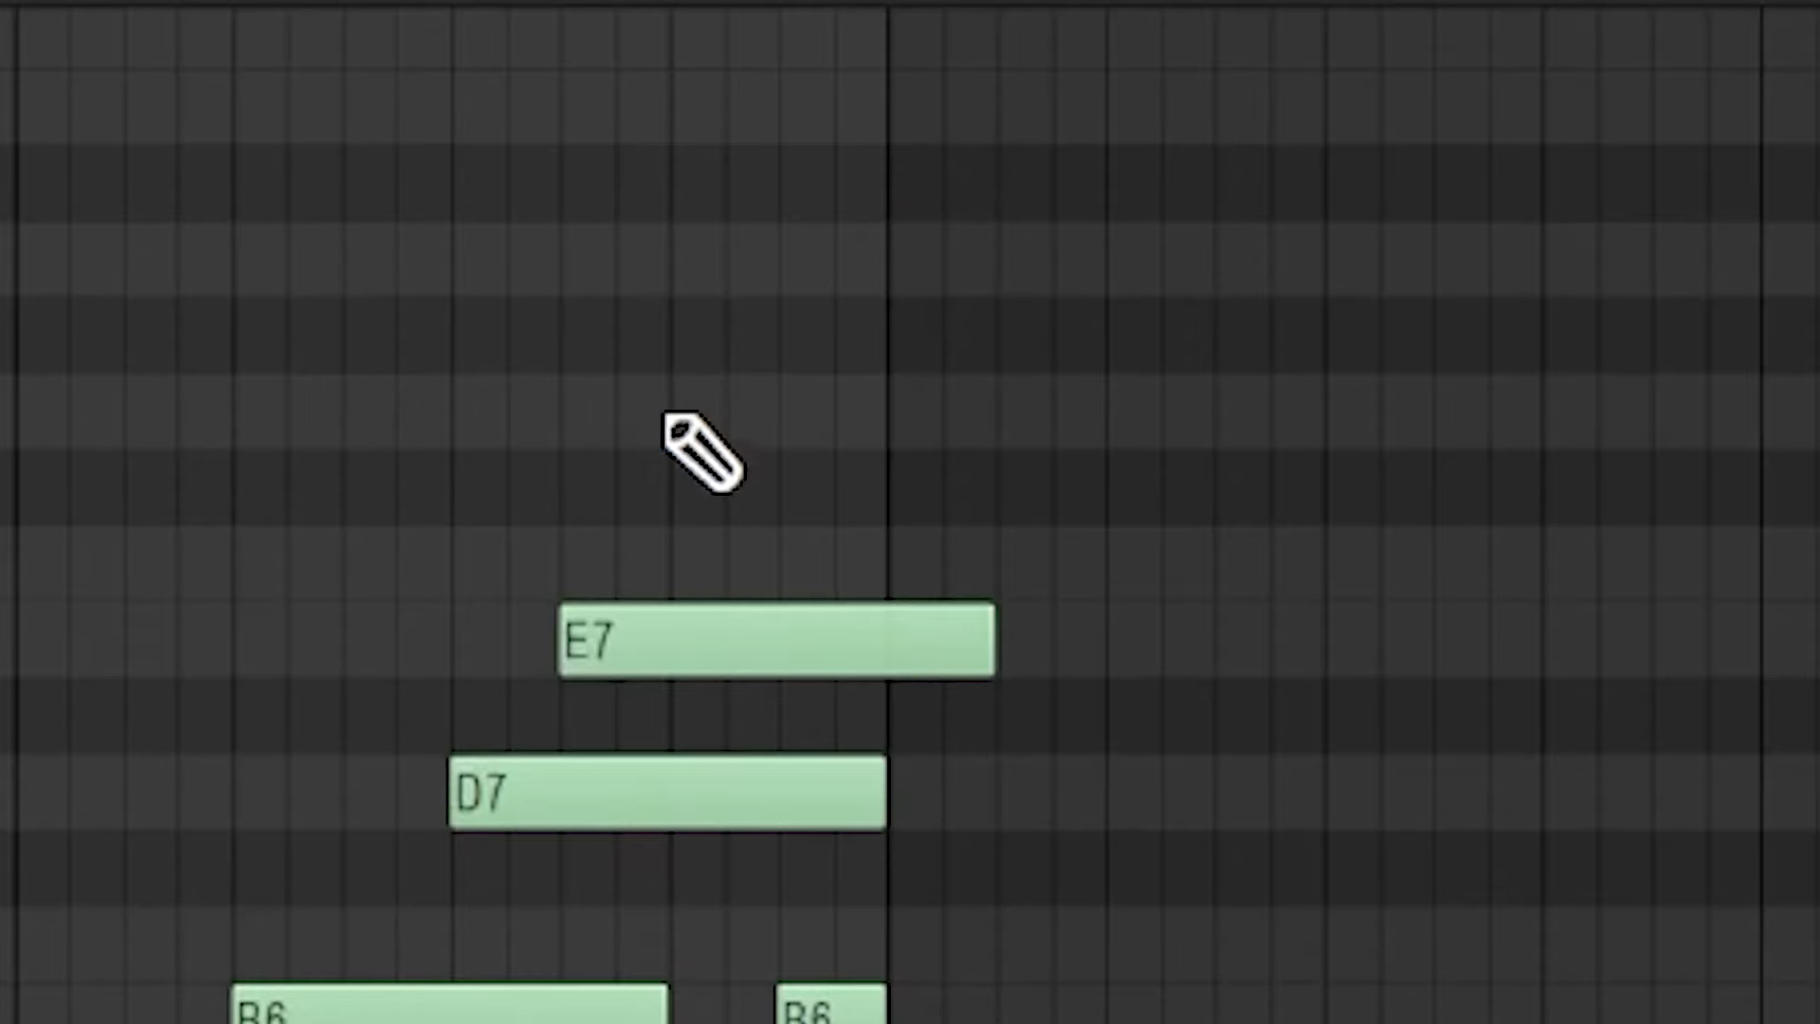
pyautogui.click(671, 416)
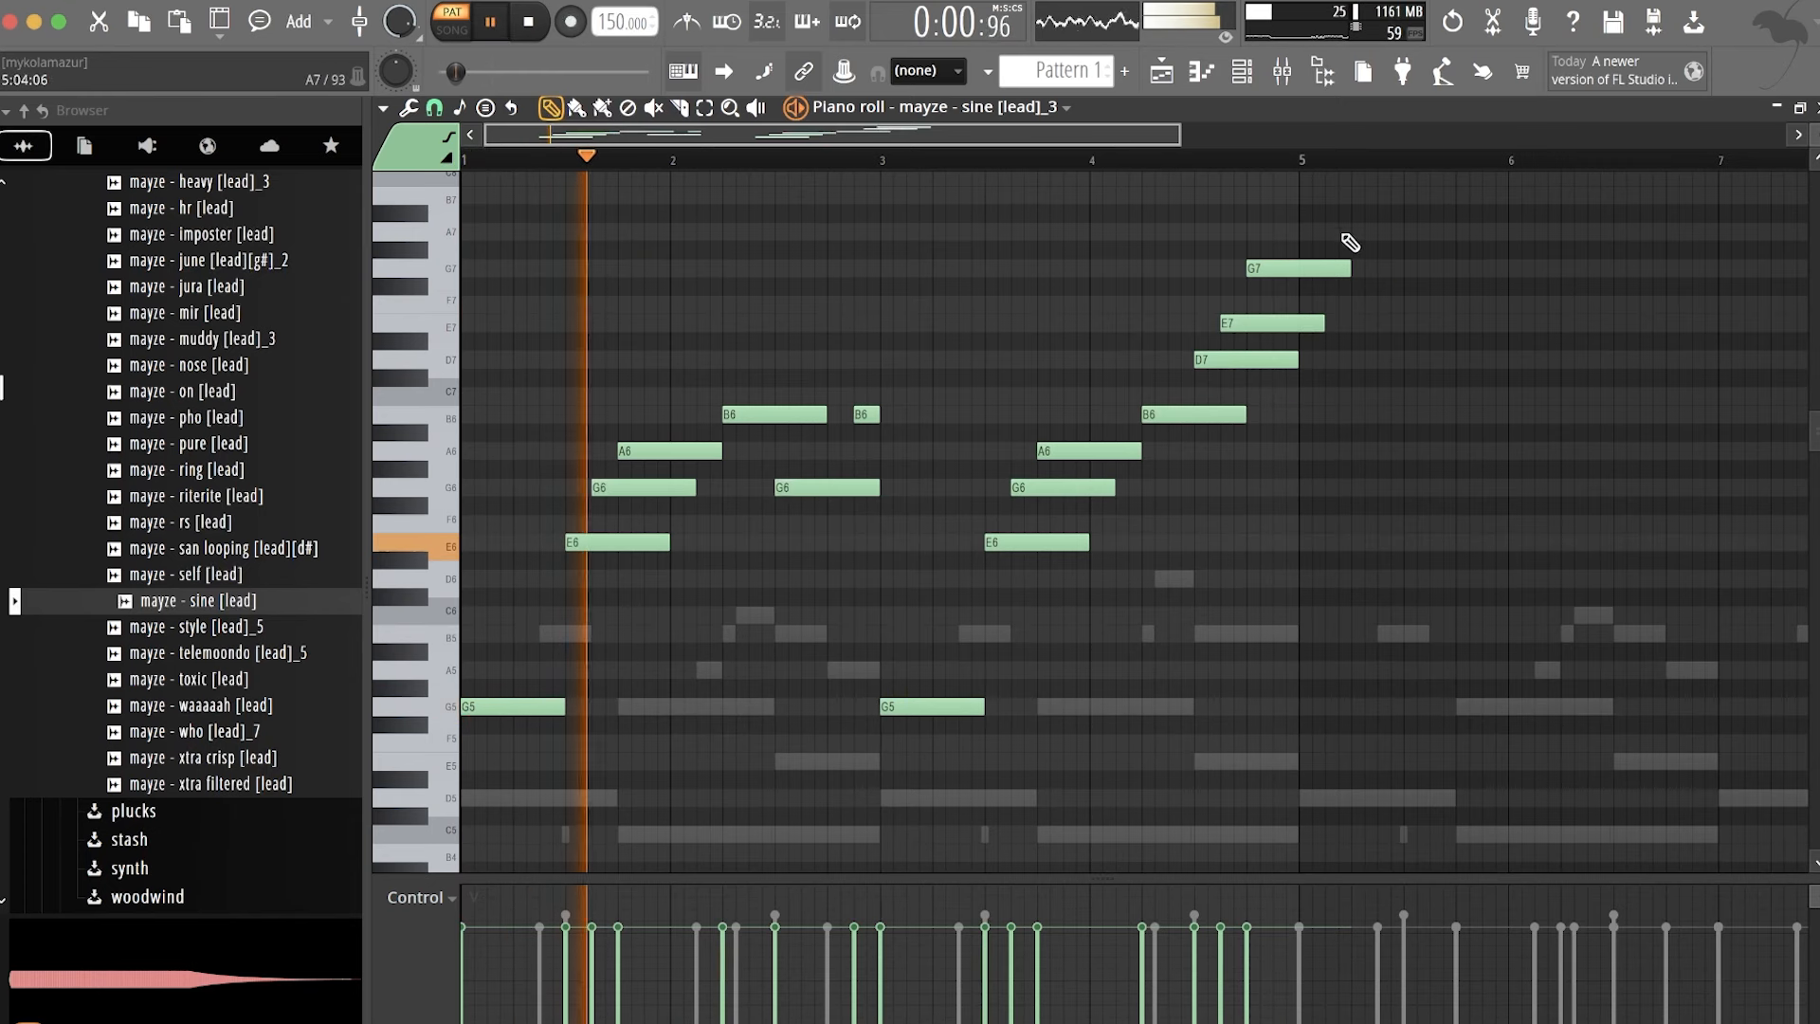
pyautogui.moveTo(1331, 240); pyautogui.dragTo(1272, 322)
pyautogui.click(1402, 398)
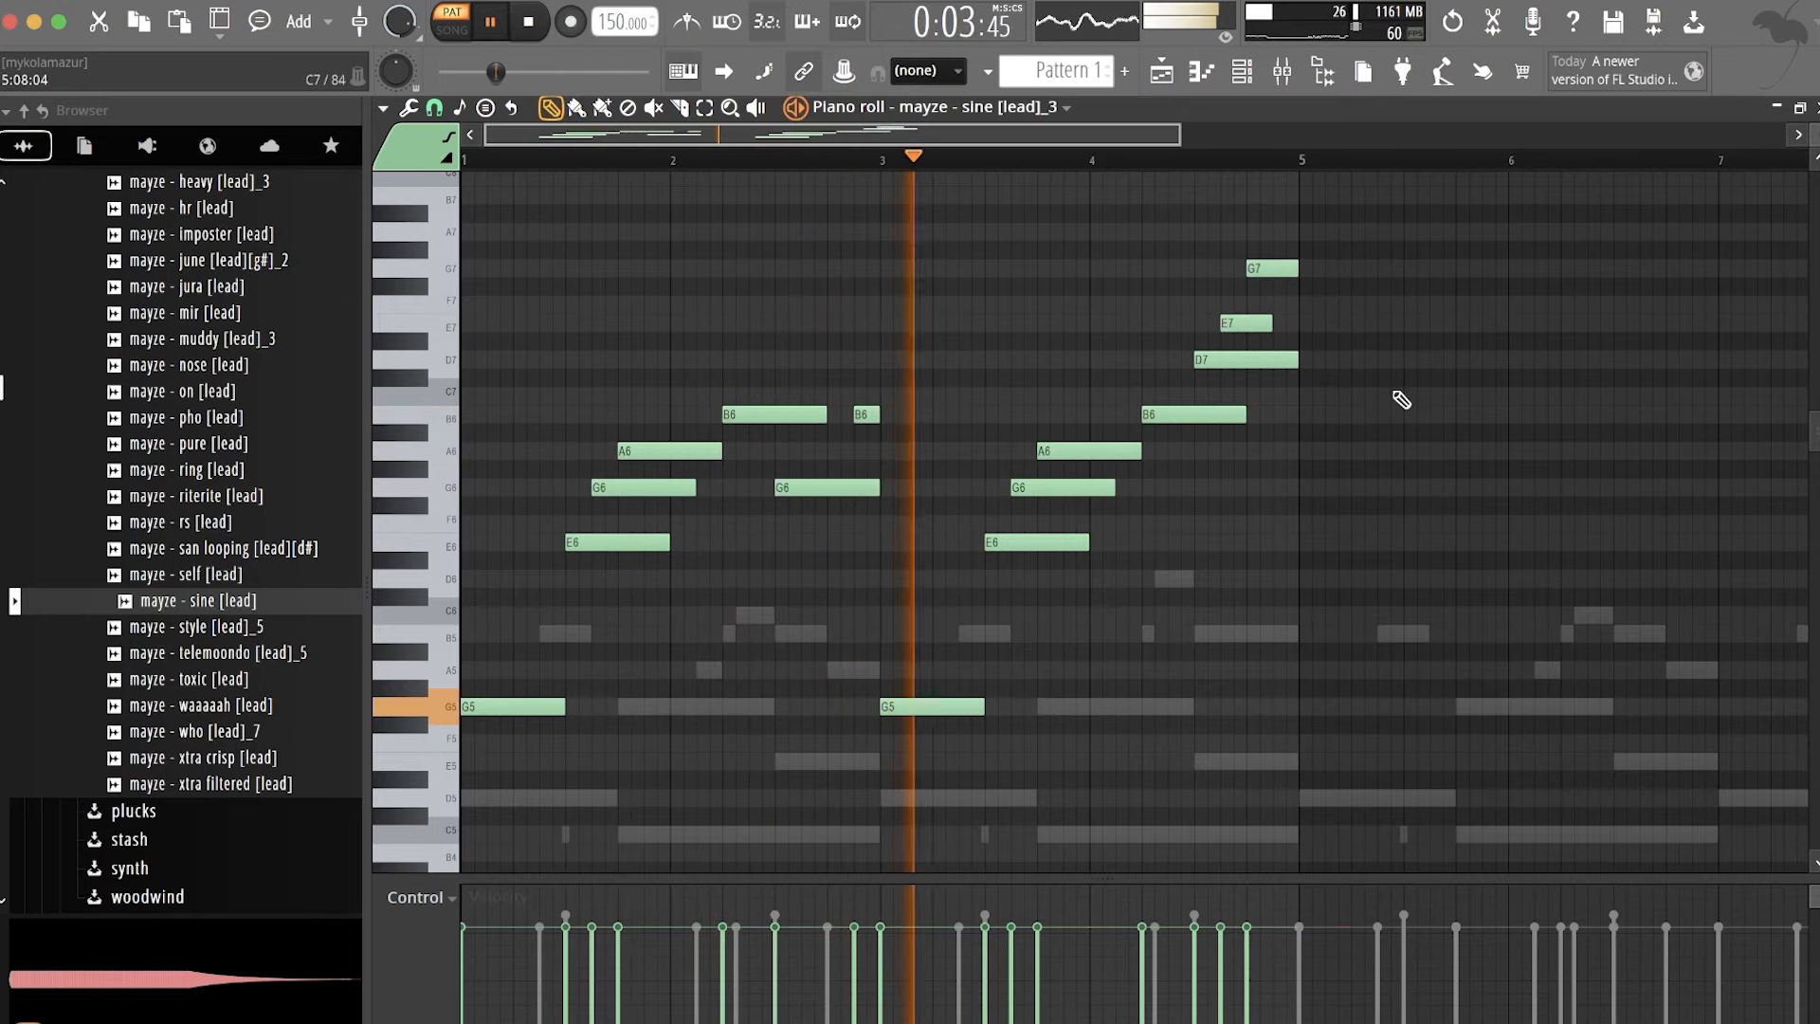
# - Raise the G5 note at the start of bar 3 by an octave
pyautogui.click(975, 703)
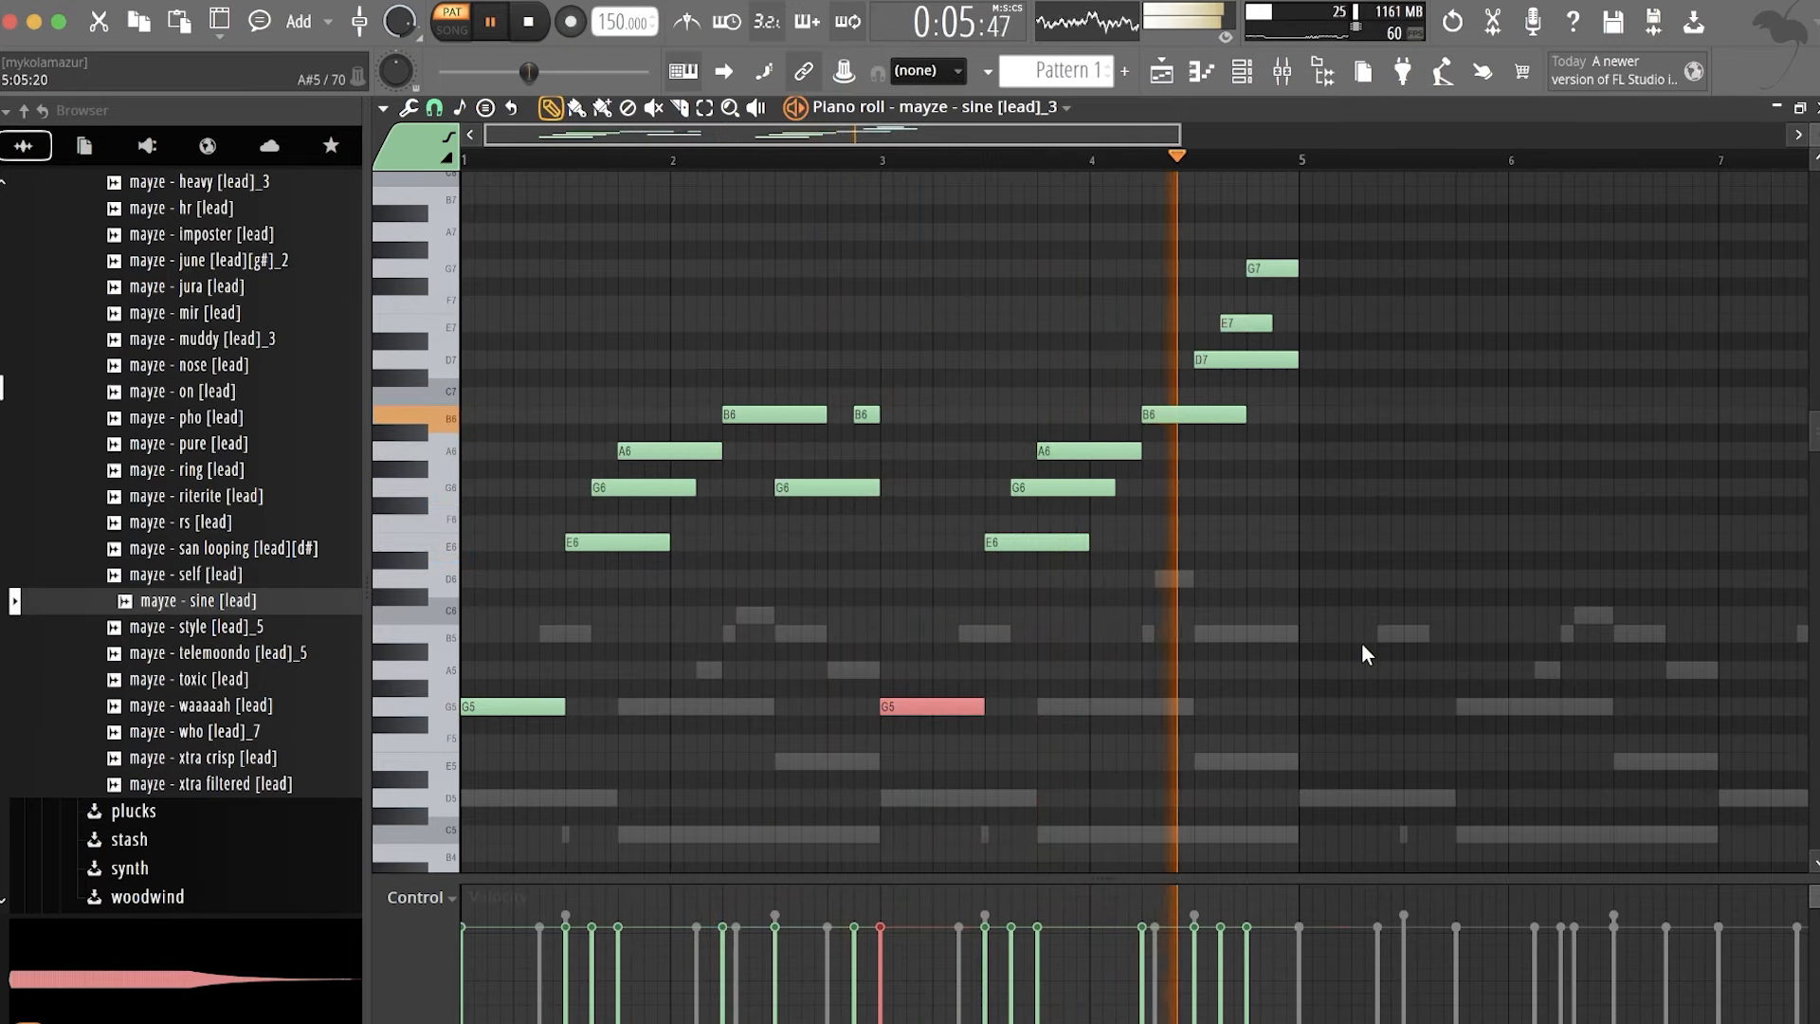
pyautogui.hotkey('ctrl', 'Up')
pyautogui.click(1177, 616)
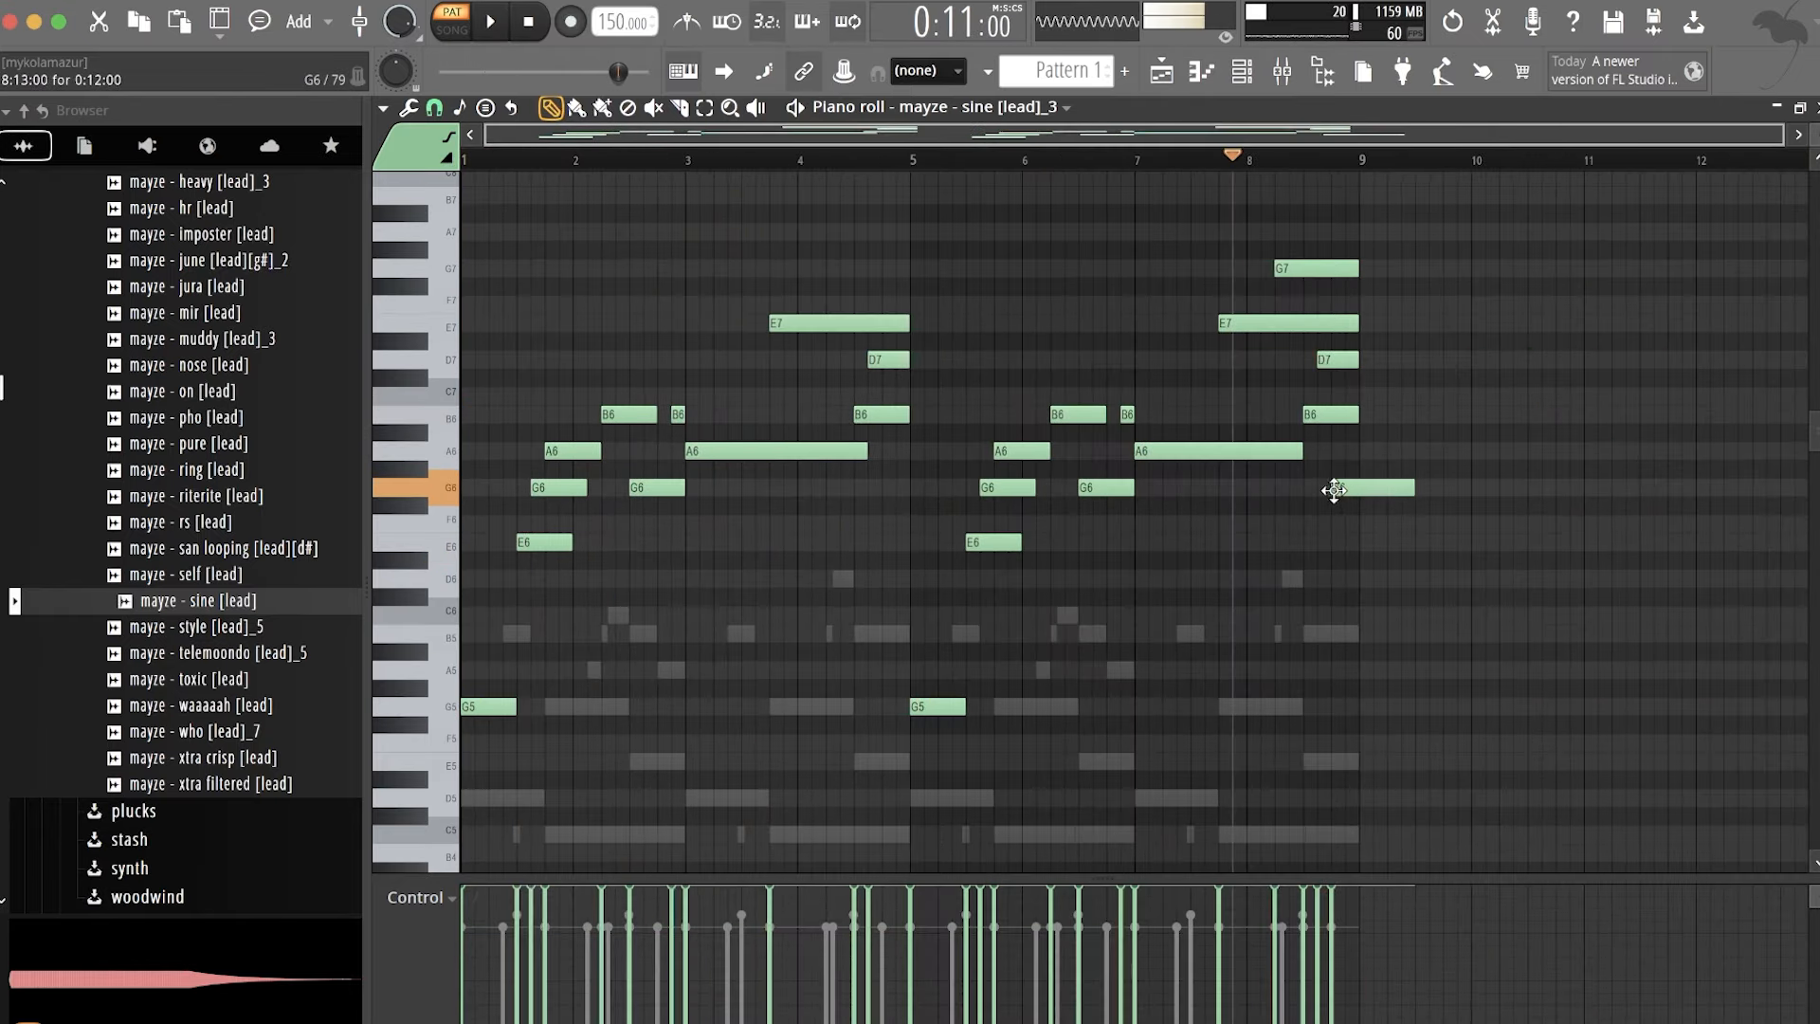
# - Trim the last short note to end at bar 9, change it to A6, and add a matching short A6 before bar 5
pyautogui.press('space')
pyautogui.moveTo(1412, 488); pyautogui.dragTo(1358, 493)
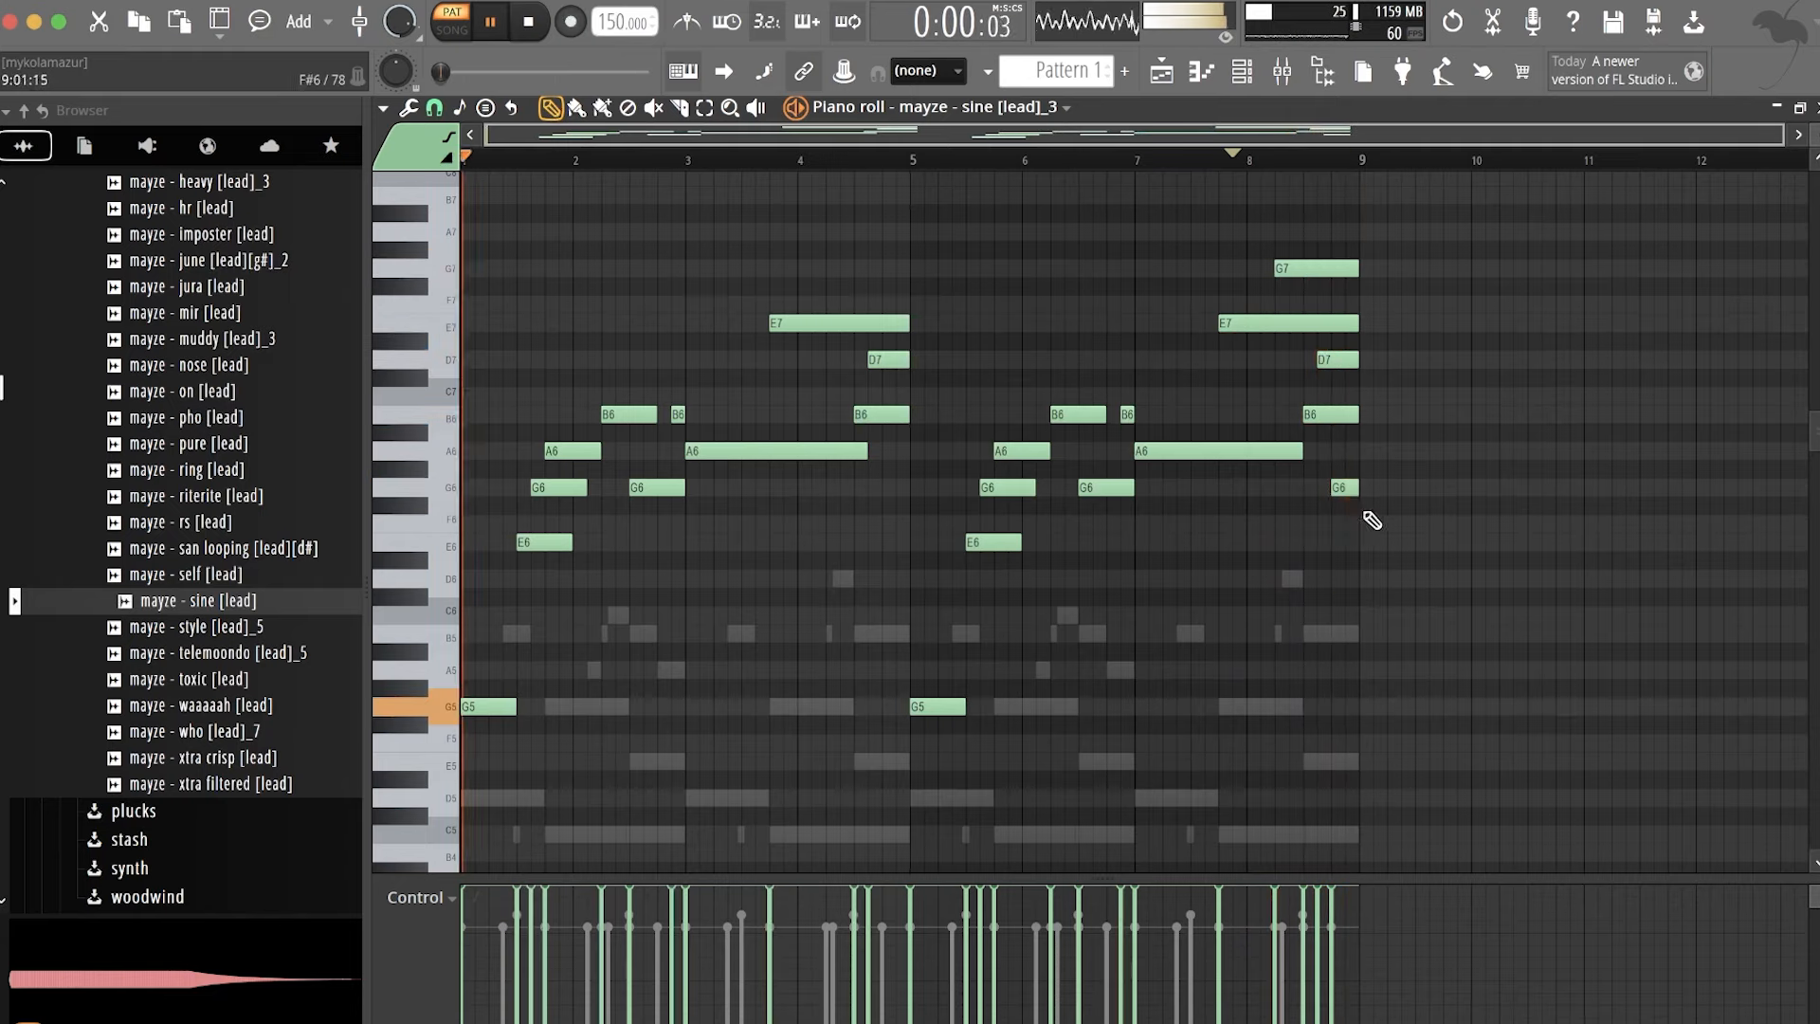
pyautogui.rightClick(1350, 487)
pyautogui.press('space')
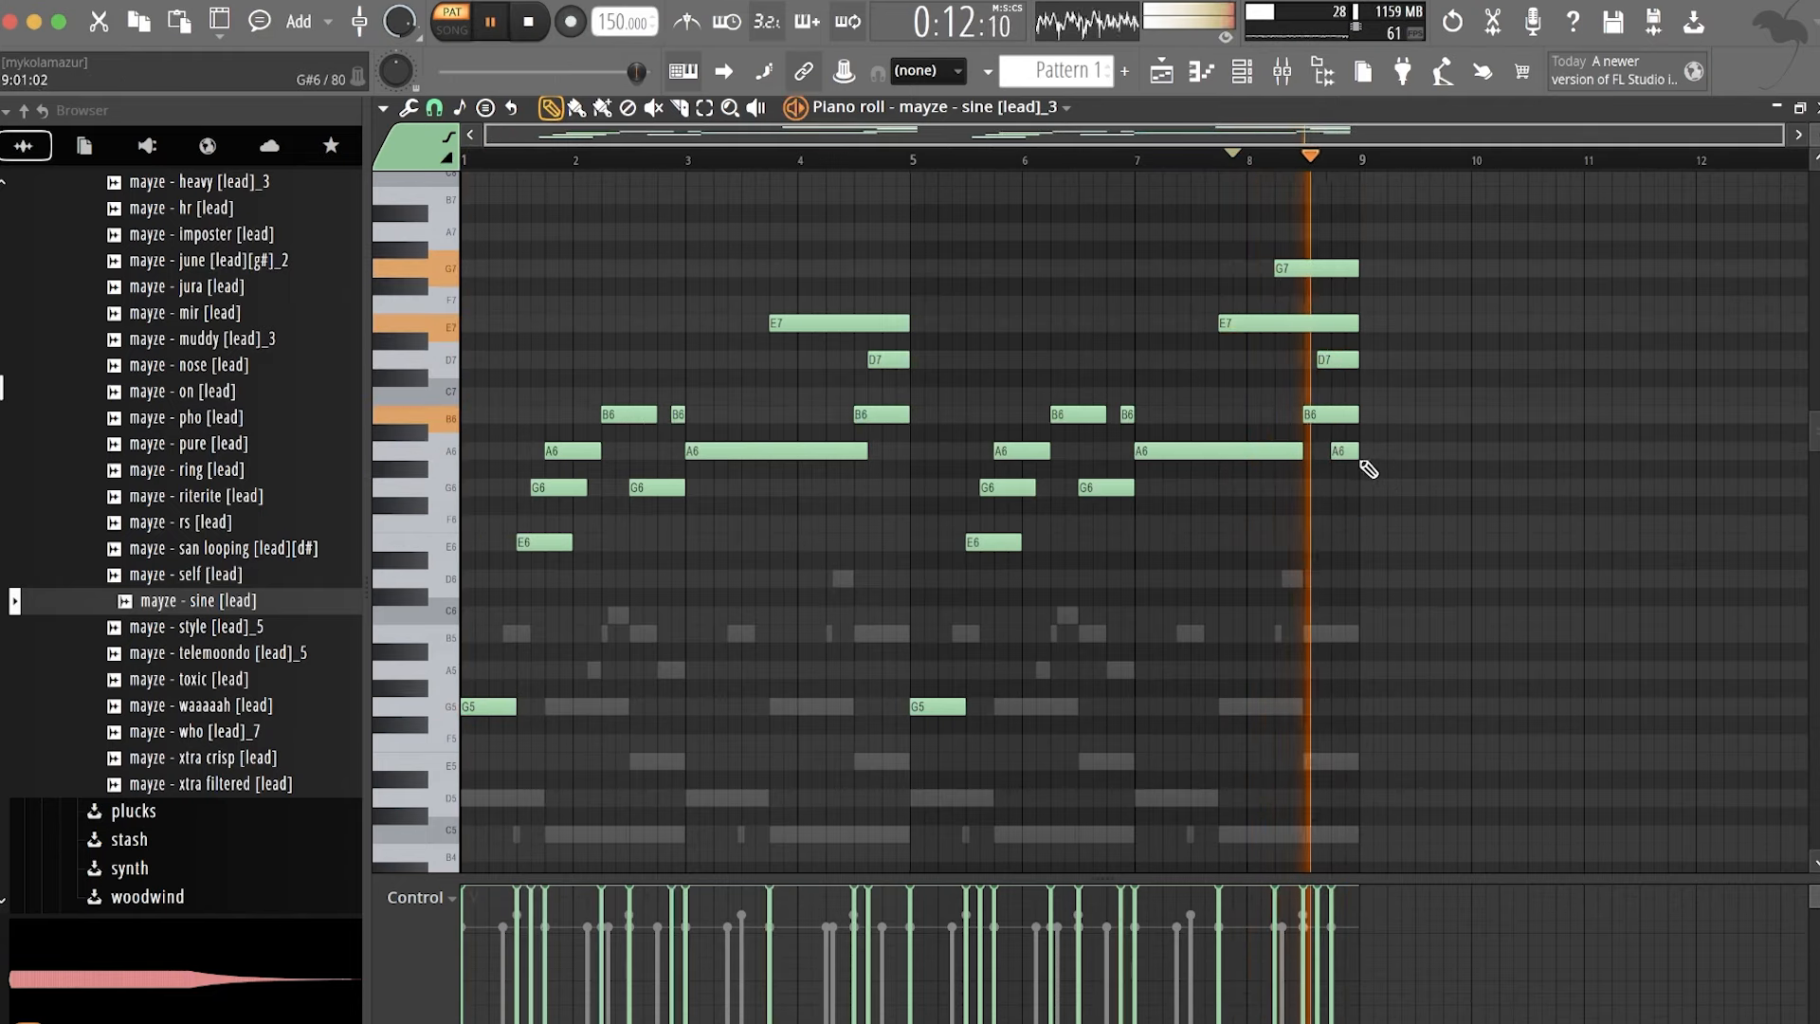
pyautogui.click(893, 451)
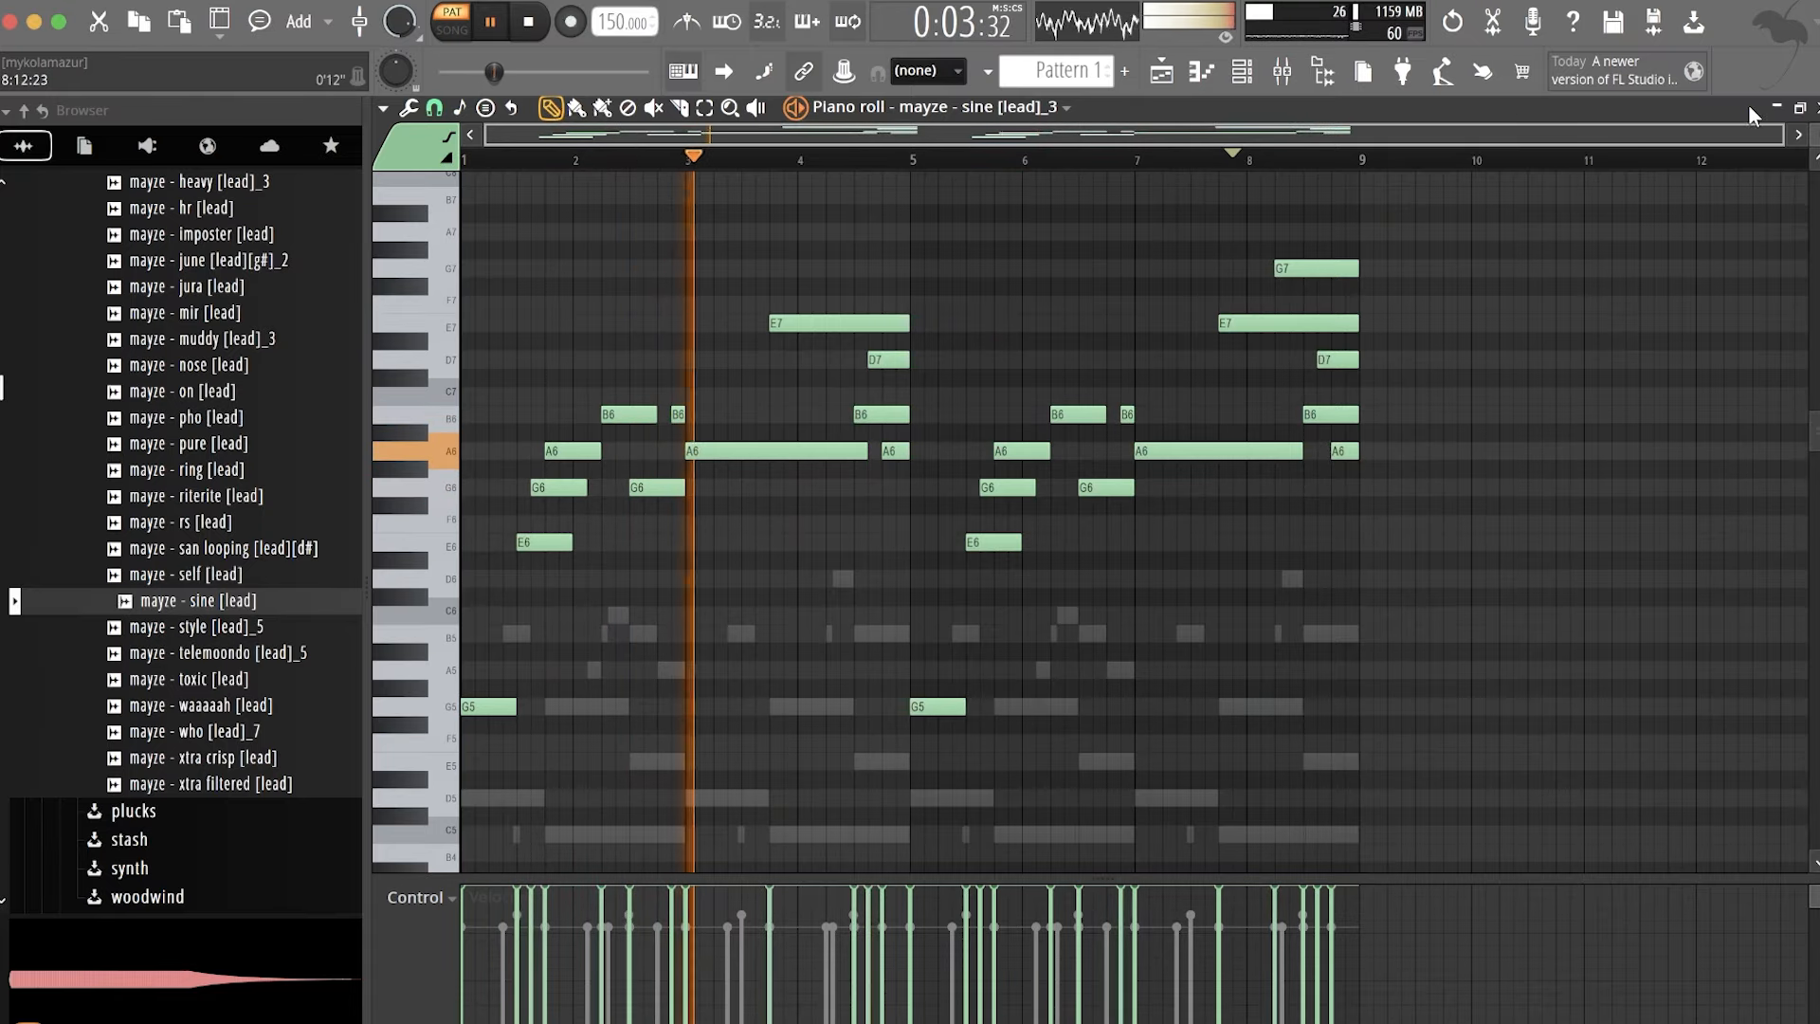
# - Close the sine lead's piano roll and select the Insert 4 mixer track
pyautogui.click(1816, 108)
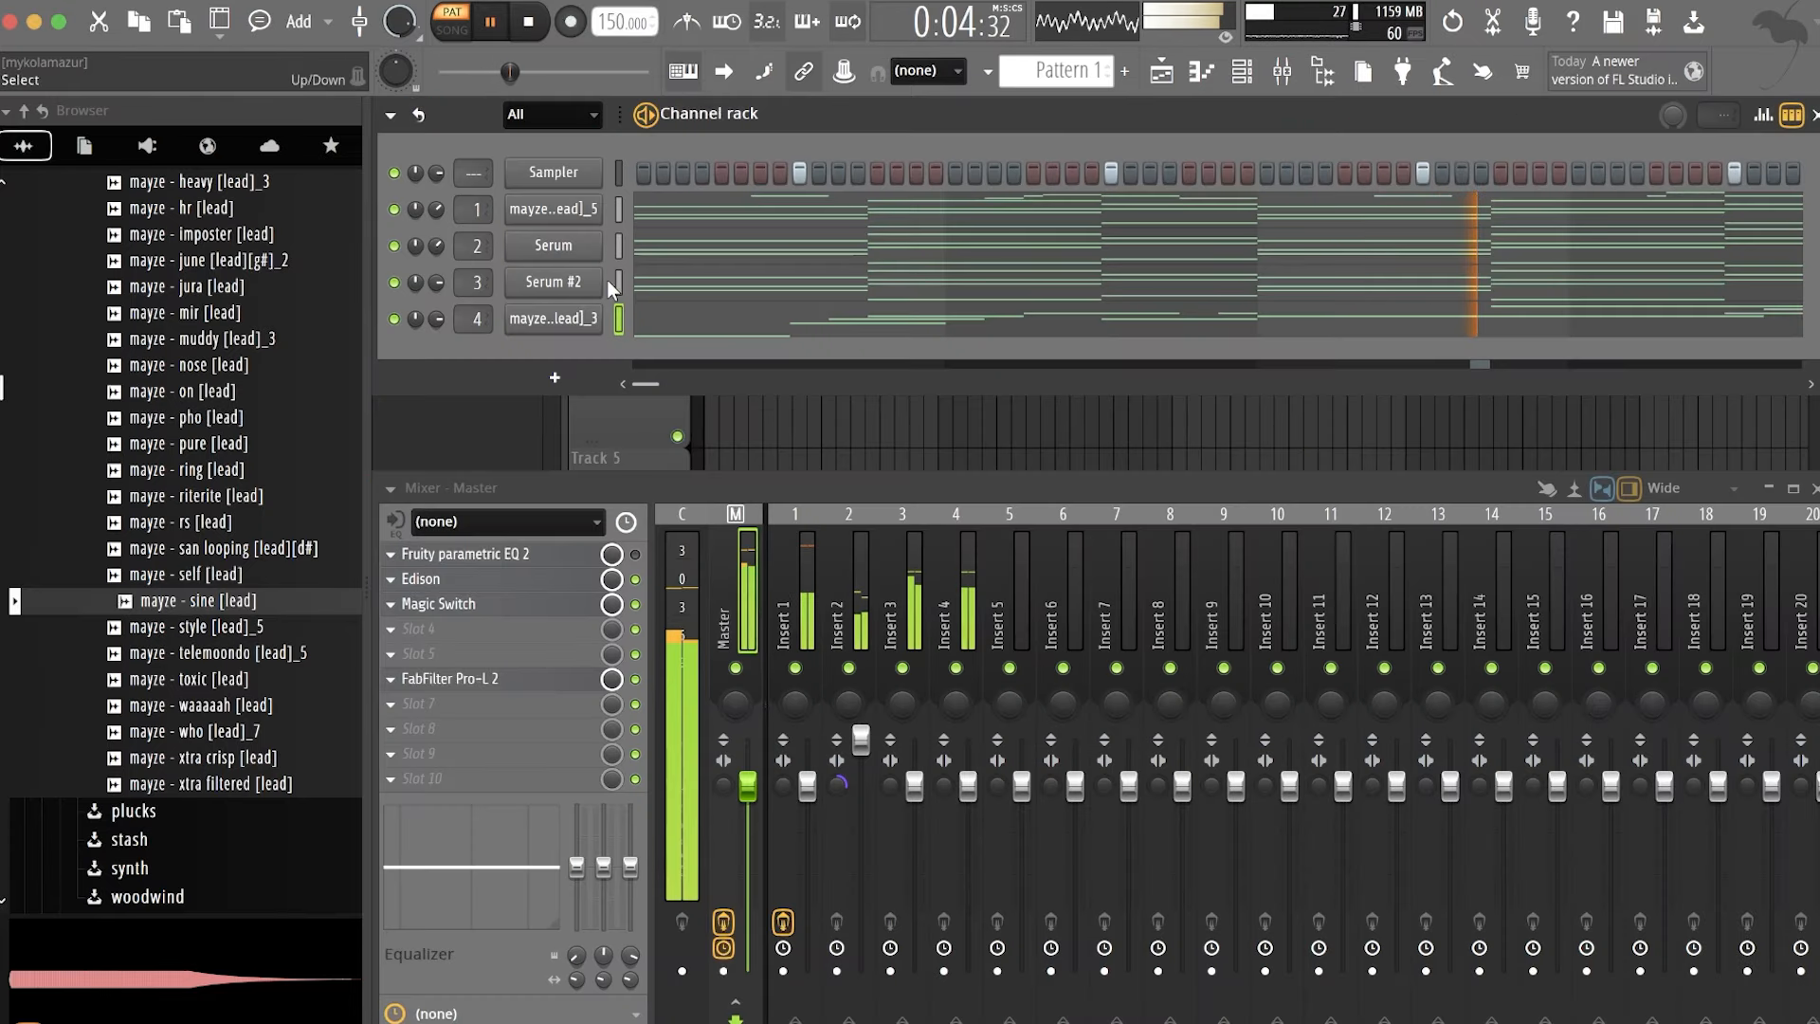
pyautogui.click(955, 583)
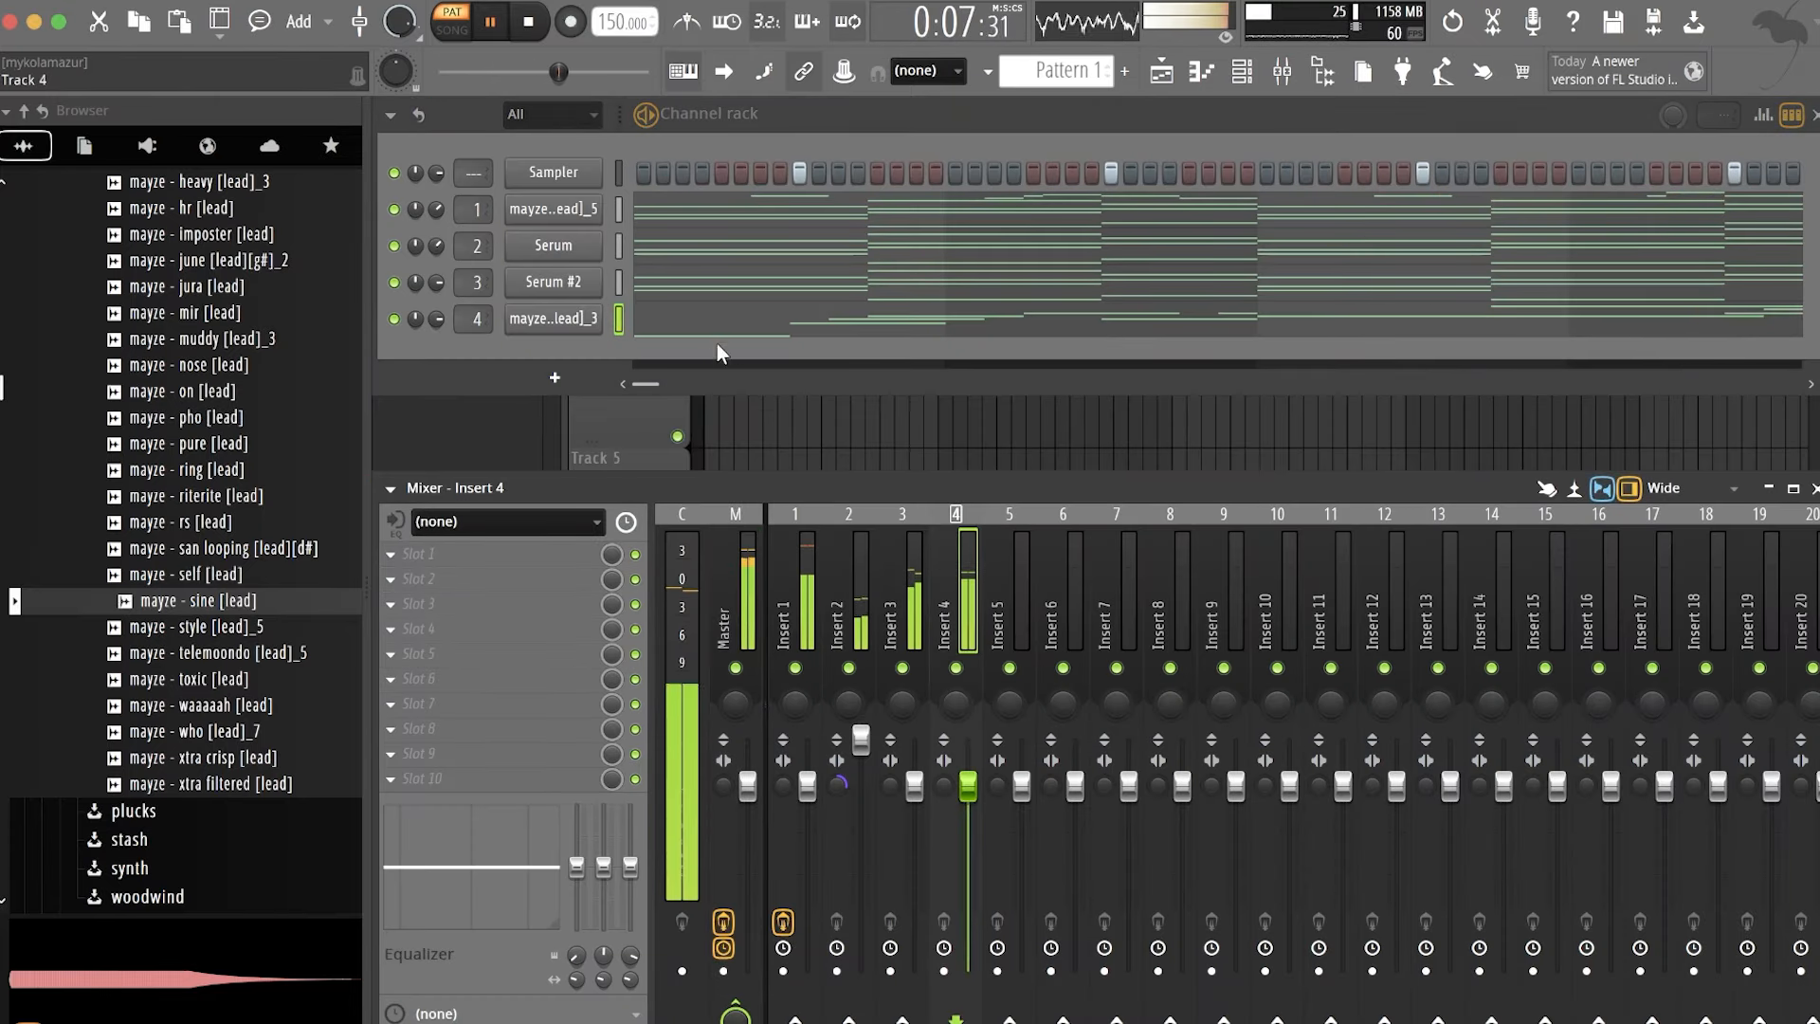
pyautogui.click(739, 327)
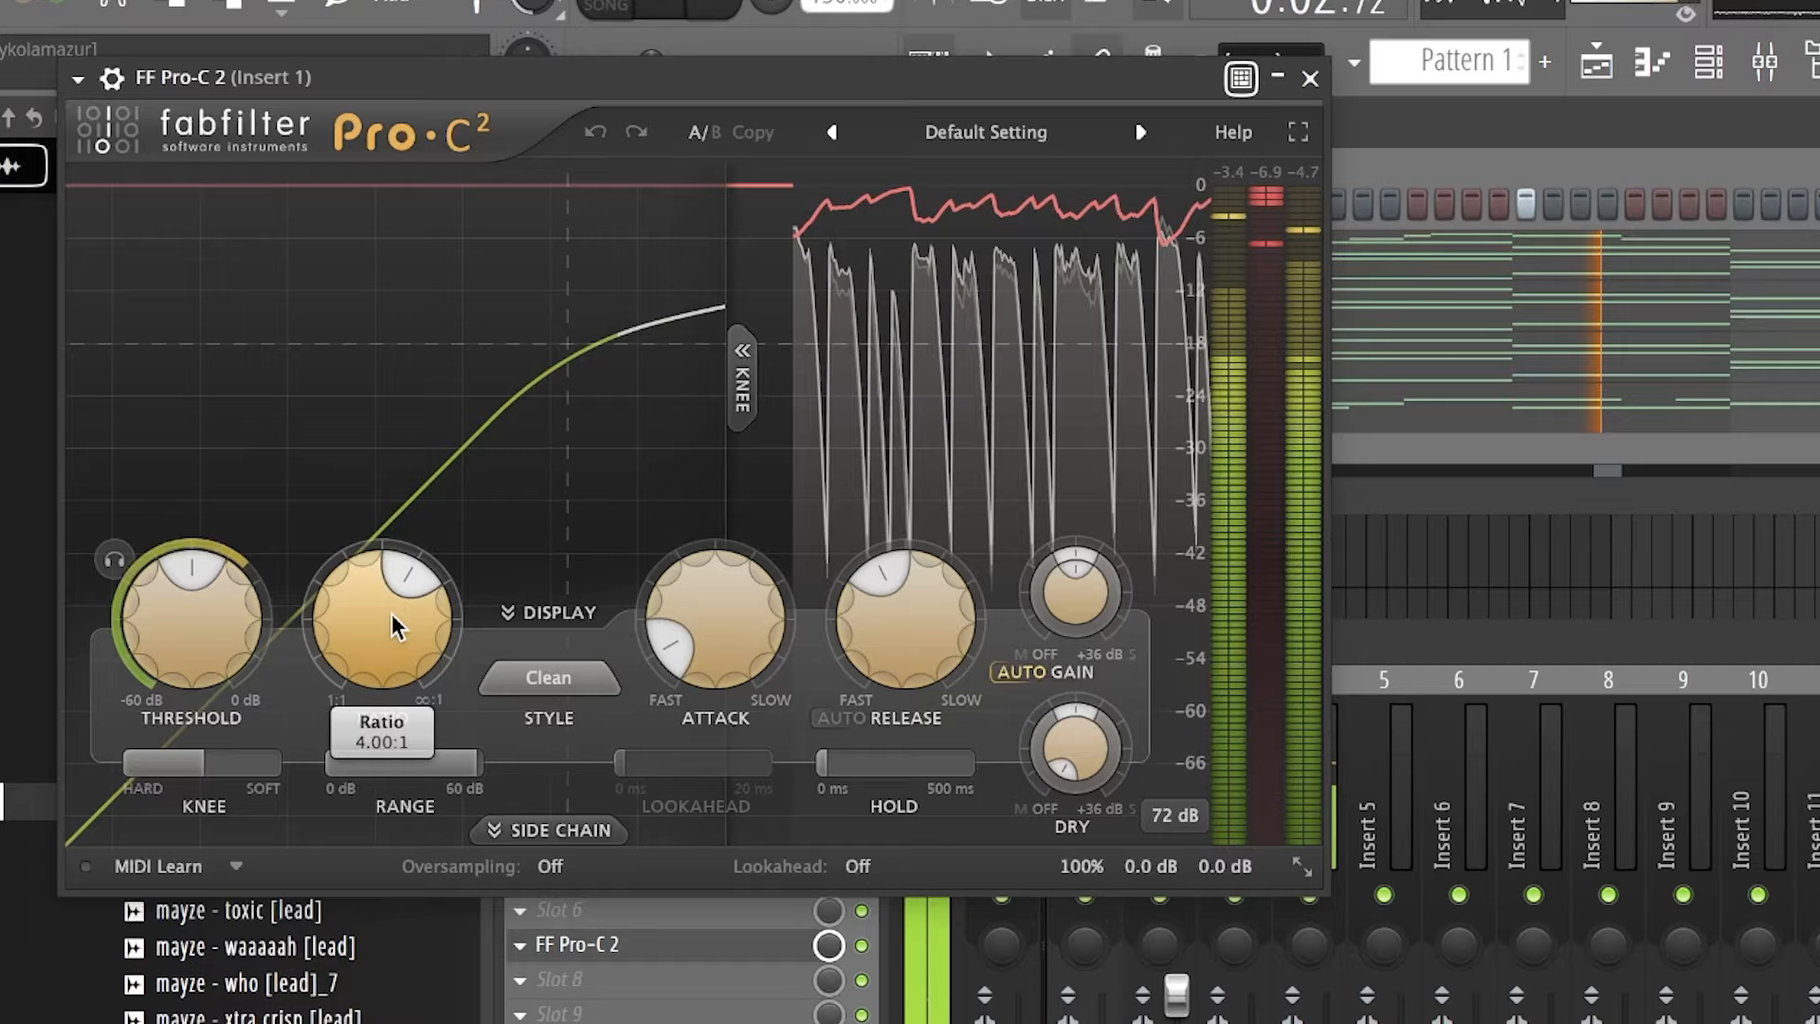
# - Adjust Pro-C 2 on Insert 1 with a higher ratio, faster attack, lookahead on and a harder knee
pyautogui.moveTo(391, 616); pyautogui.dragTo(435, 555)
pyautogui.moveTo(722, 630); pyautogui.dragTo(803, 933)
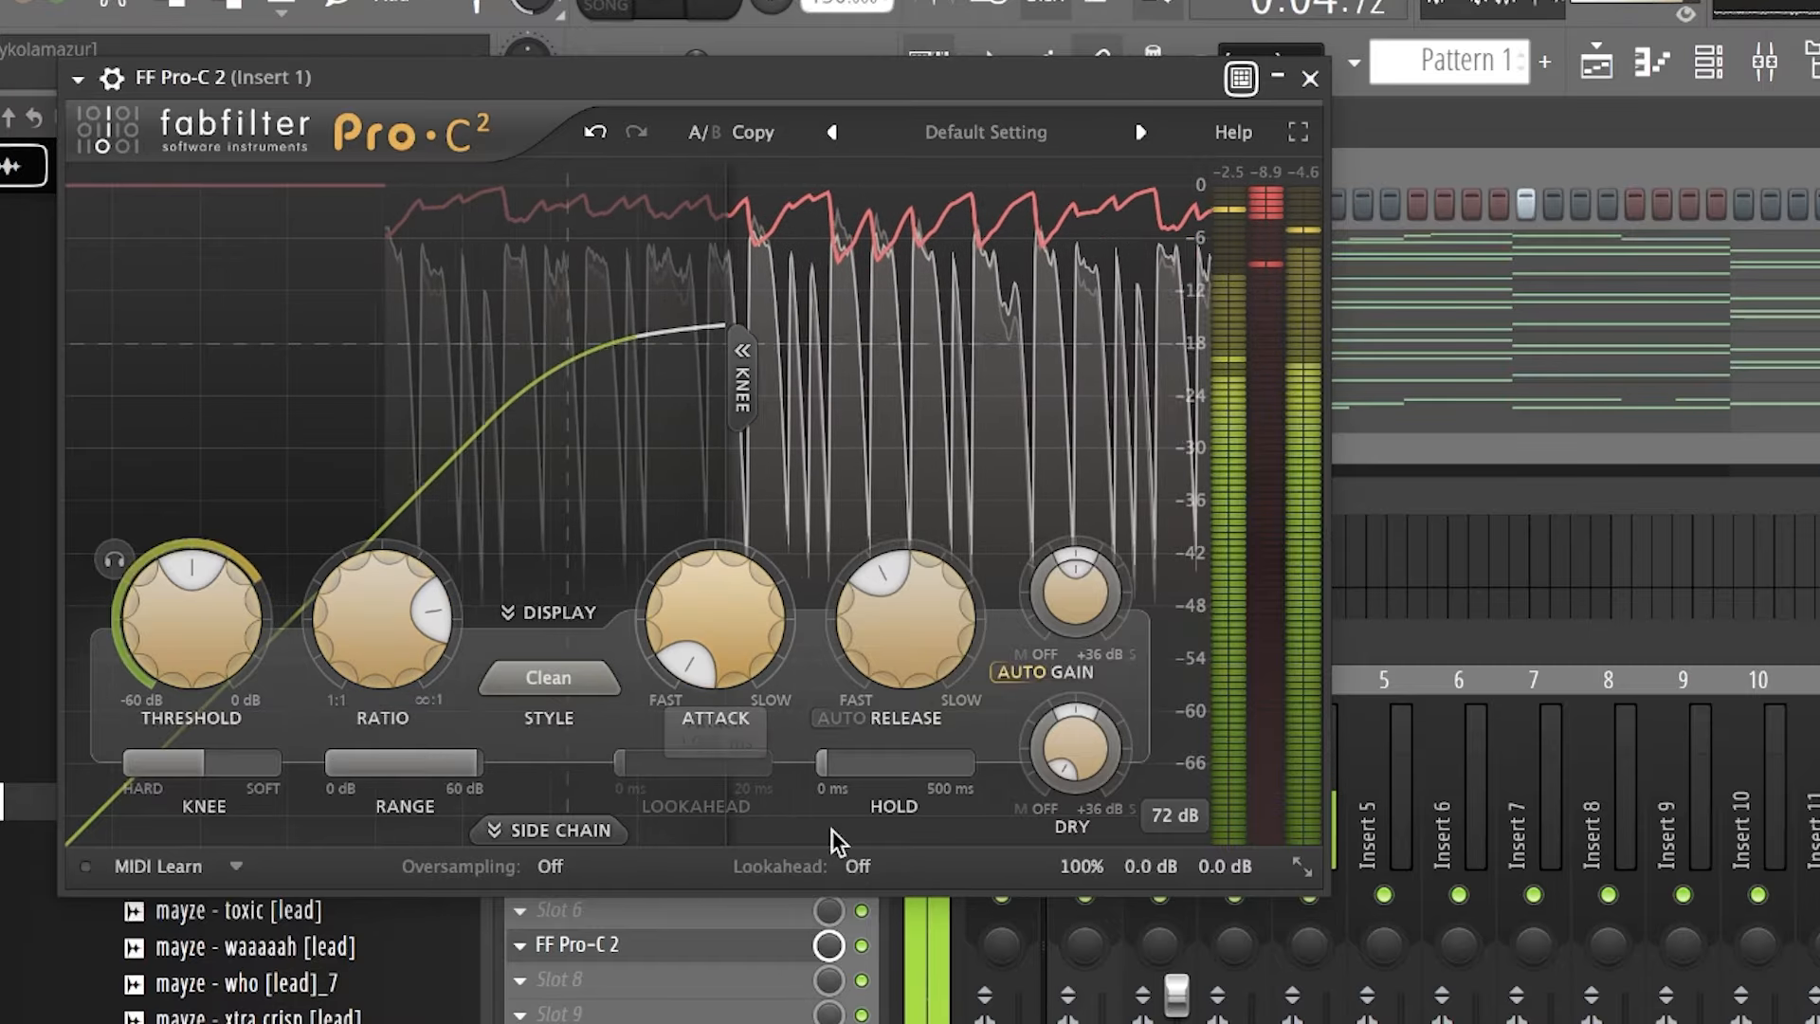
pyautogui.click(855, 865)
pyautogui.click(870, 945)
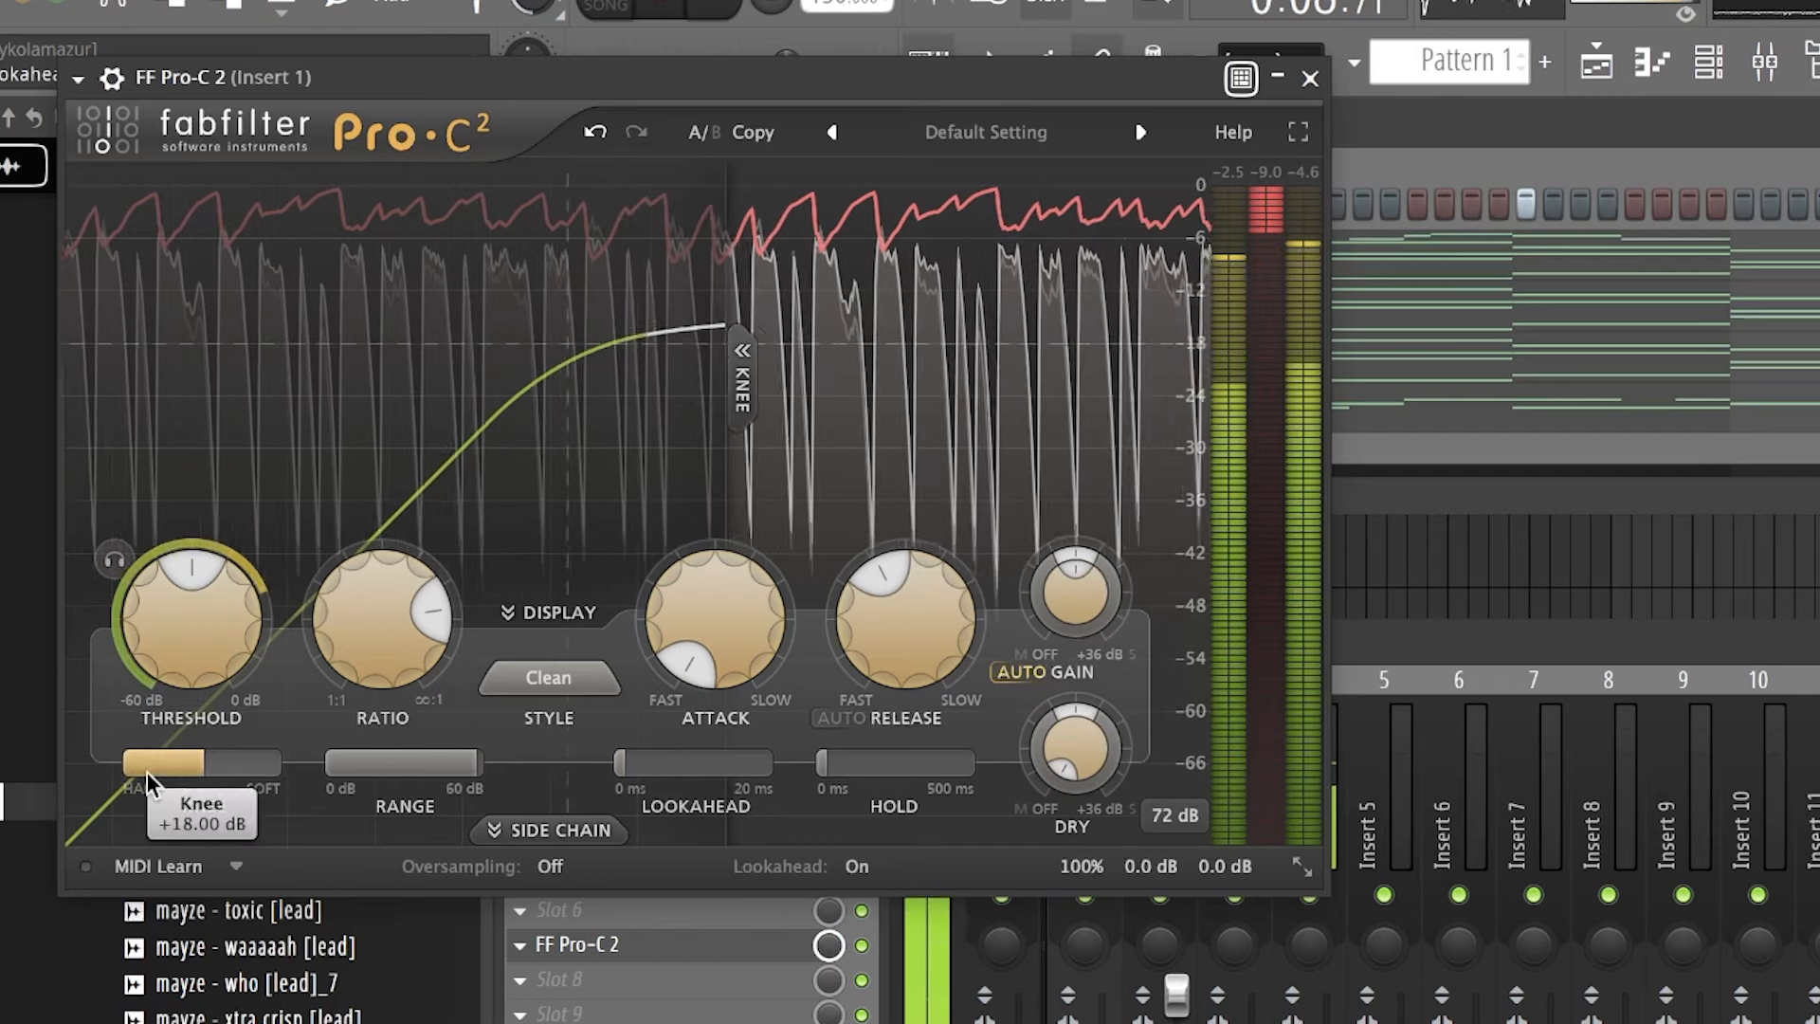
pyautogui.moveTo(151, 782); pyautogui.dragTo(131, 783)
pyautogui.scroll(-1, 1090, 401)
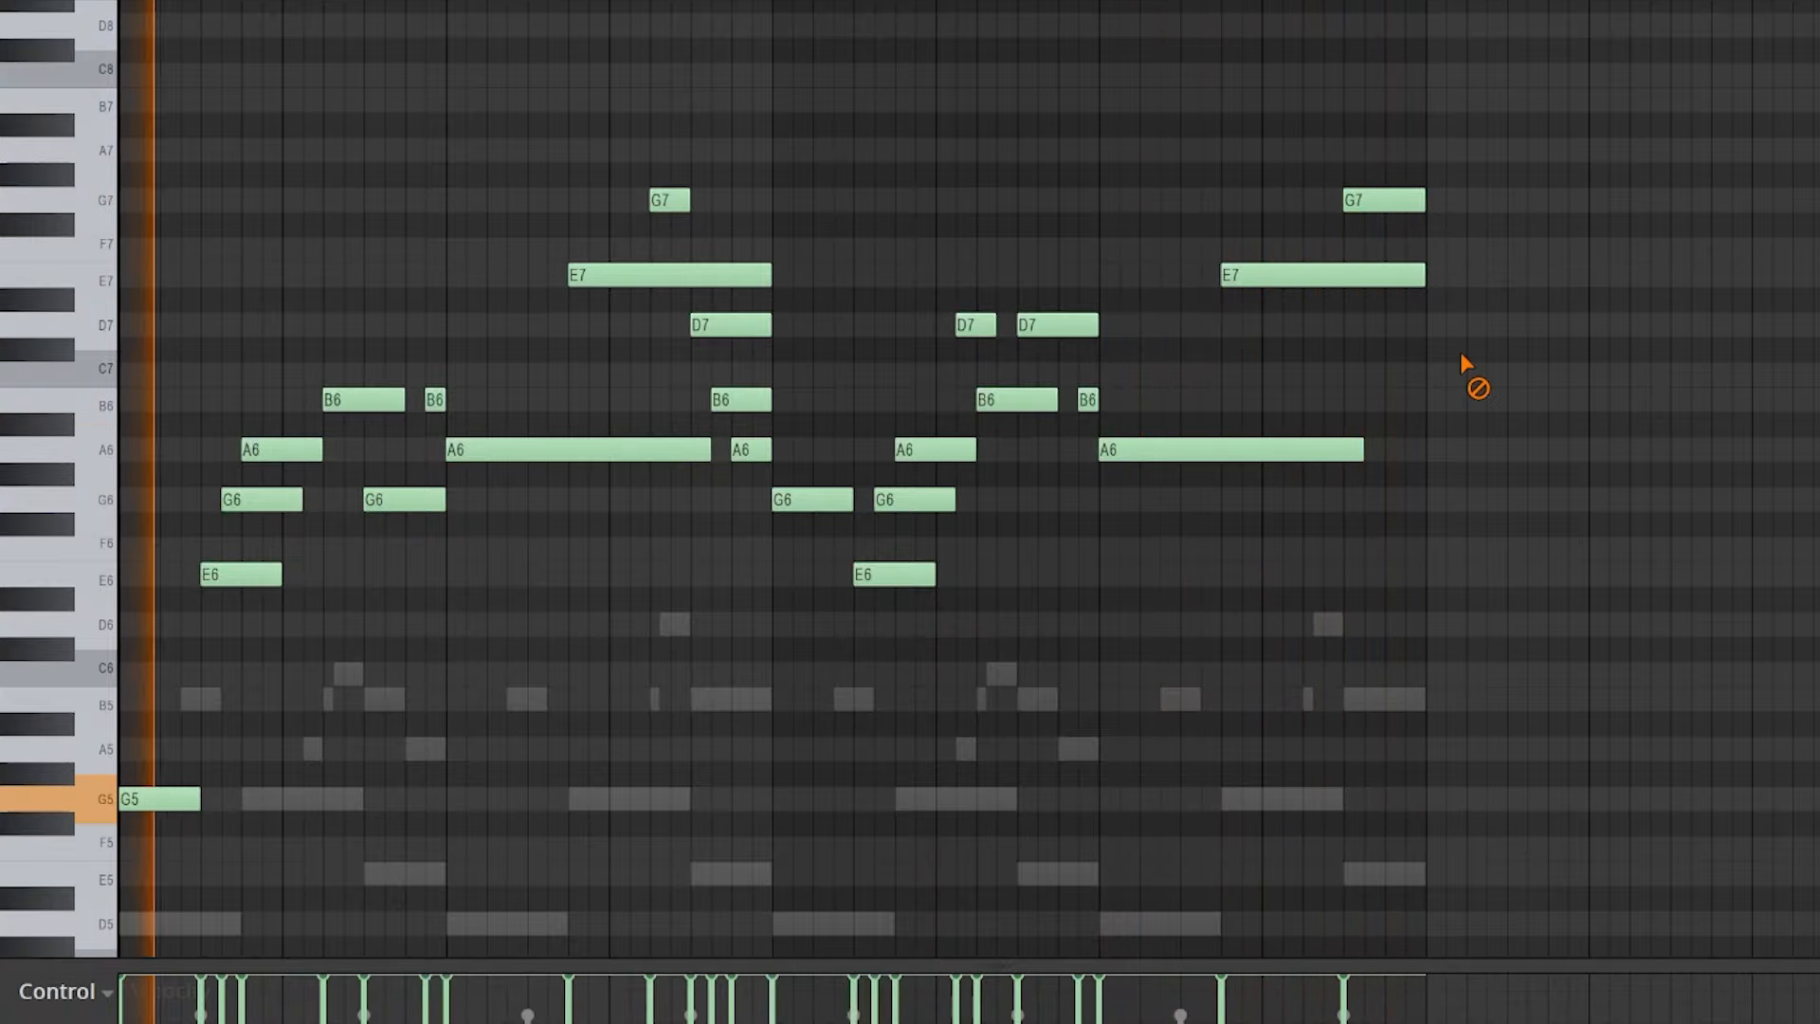
pyautogui.scroll(-1, 1471, 381)
pyautogui.hotkey('ctrl', 'a')
pyautogui.hotkey('ctrl', 'd')
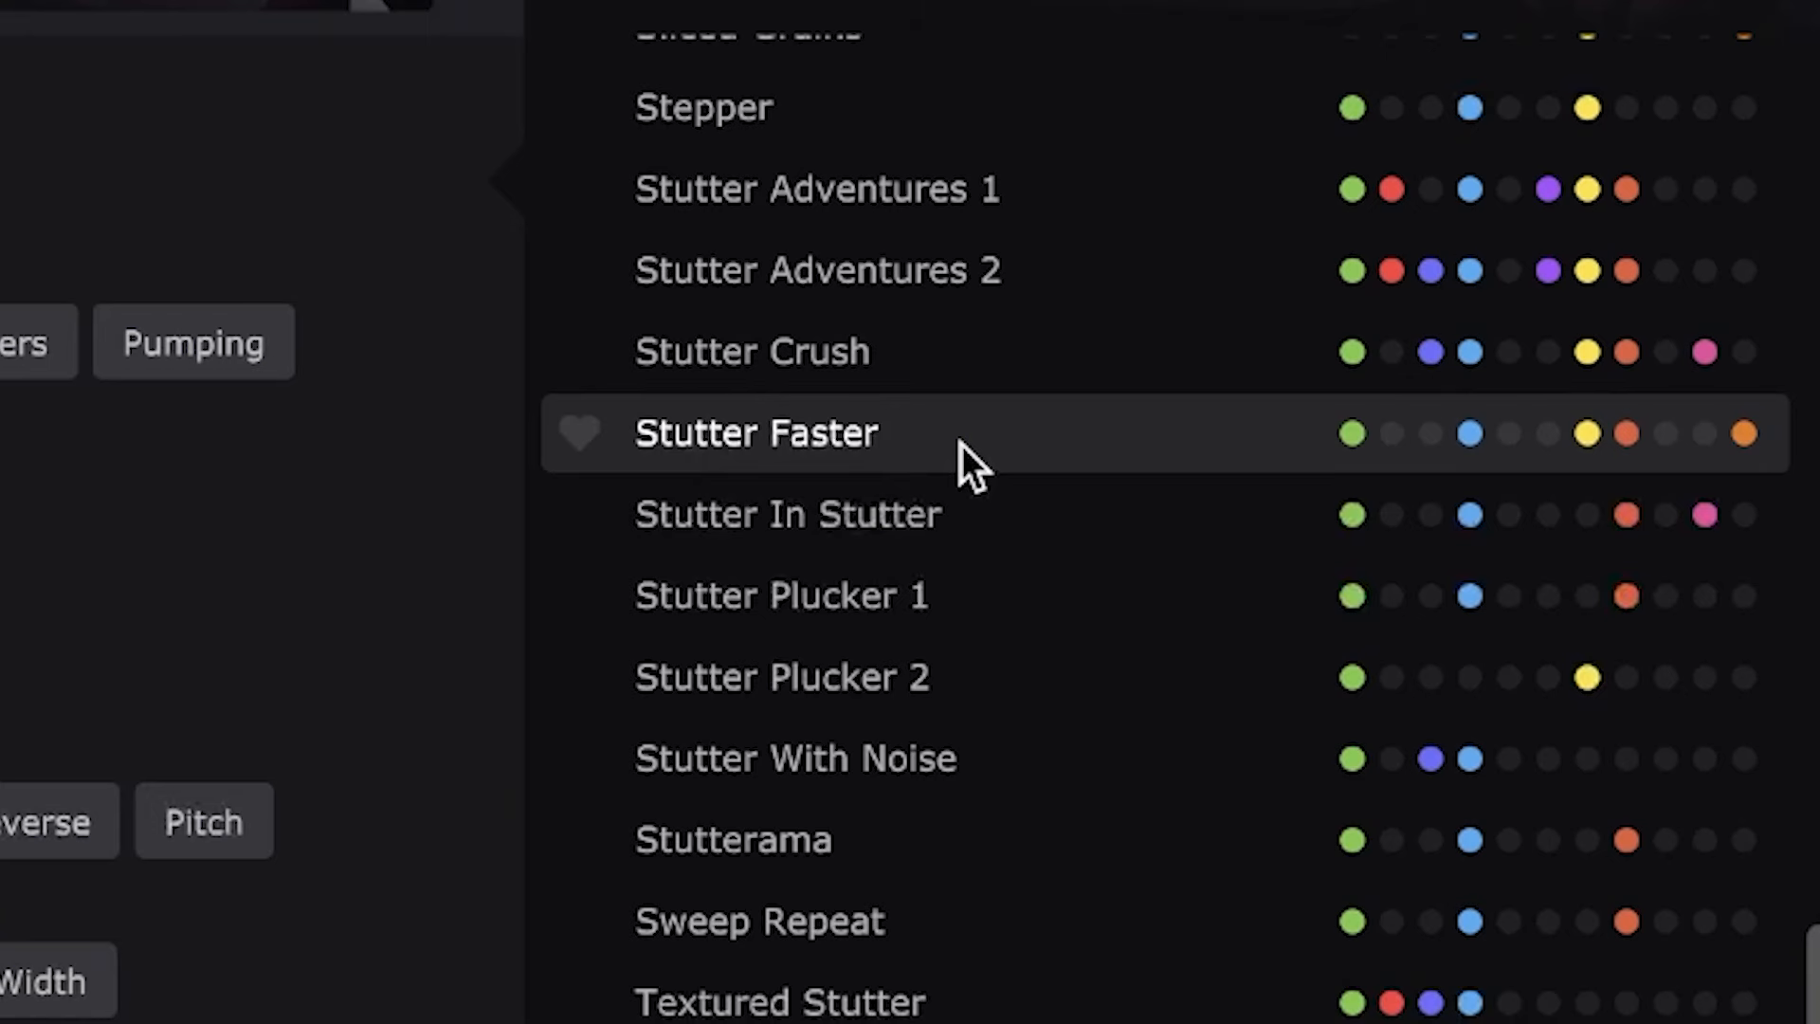
# - Browse ShaperBox 3's stutter presets for Insert 4 and load Stutter Crush
pyautogui.scroll(-2, 961, 444)
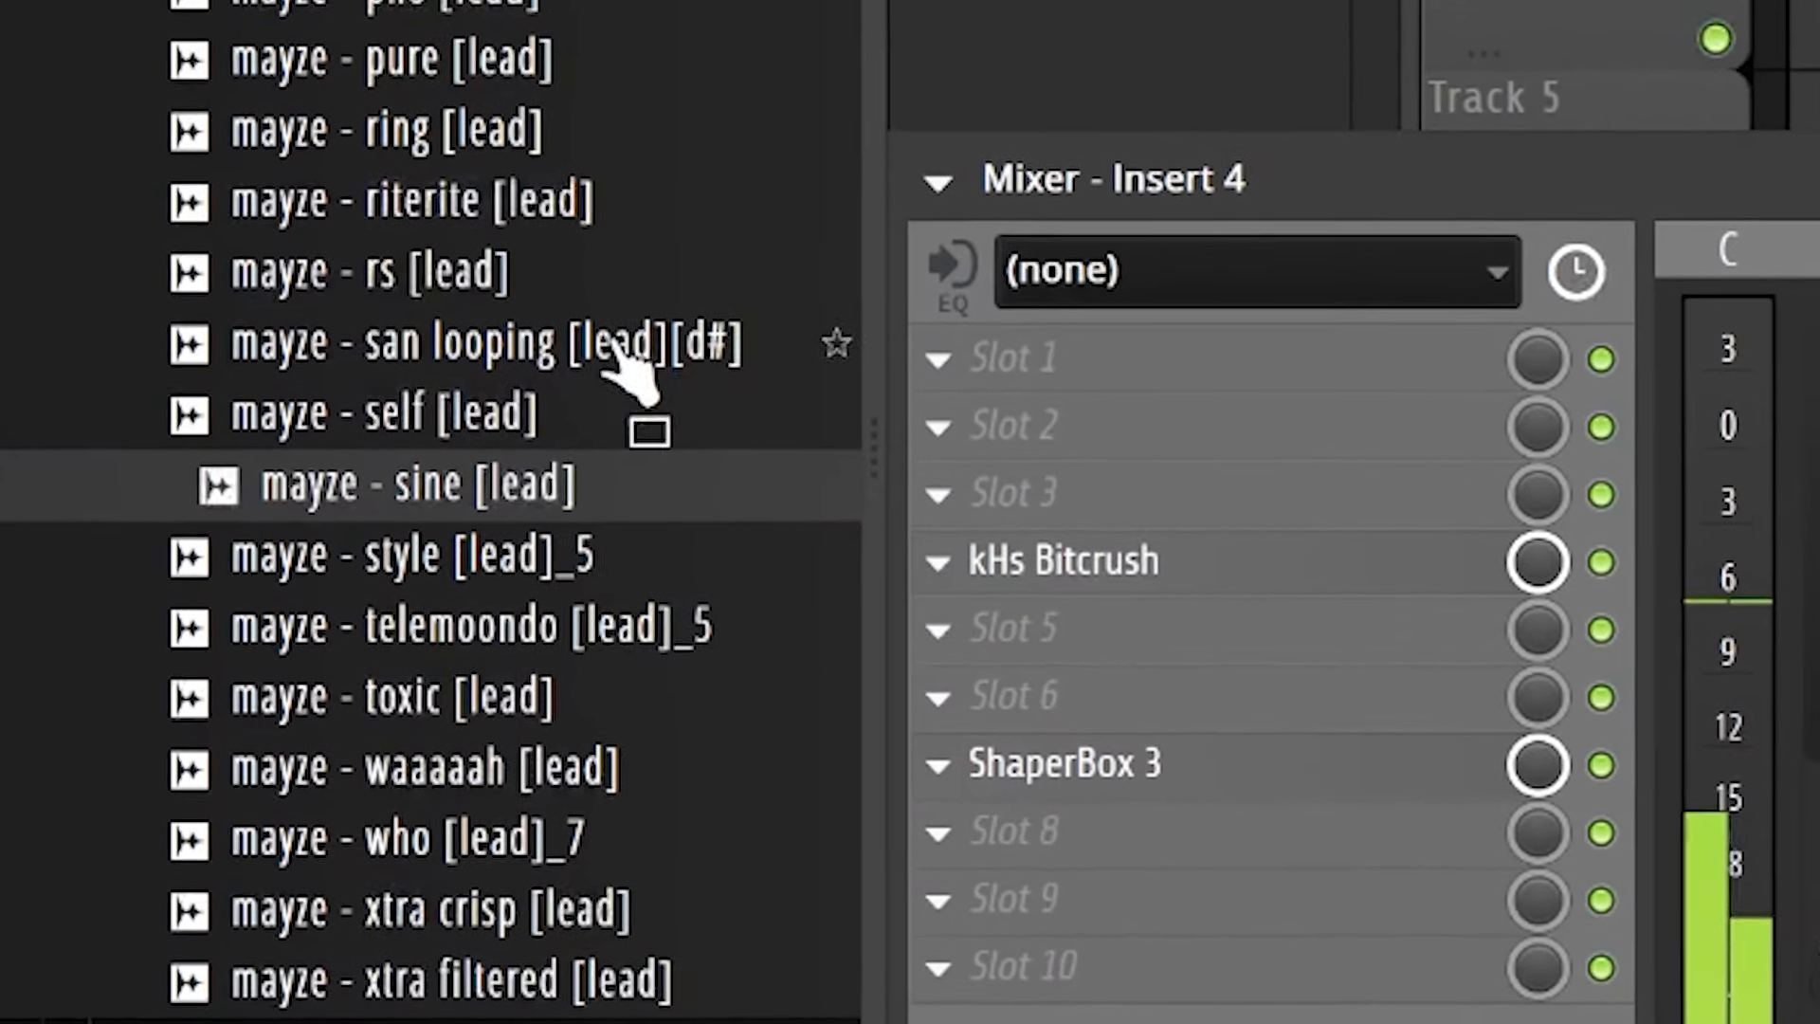
# - Try mayze - xtra crisp [lead] as channel 4's sample, check its sampler window and close it
pyautogui.moveTo(629, 386); pyautogui.dragTo(511, 578)
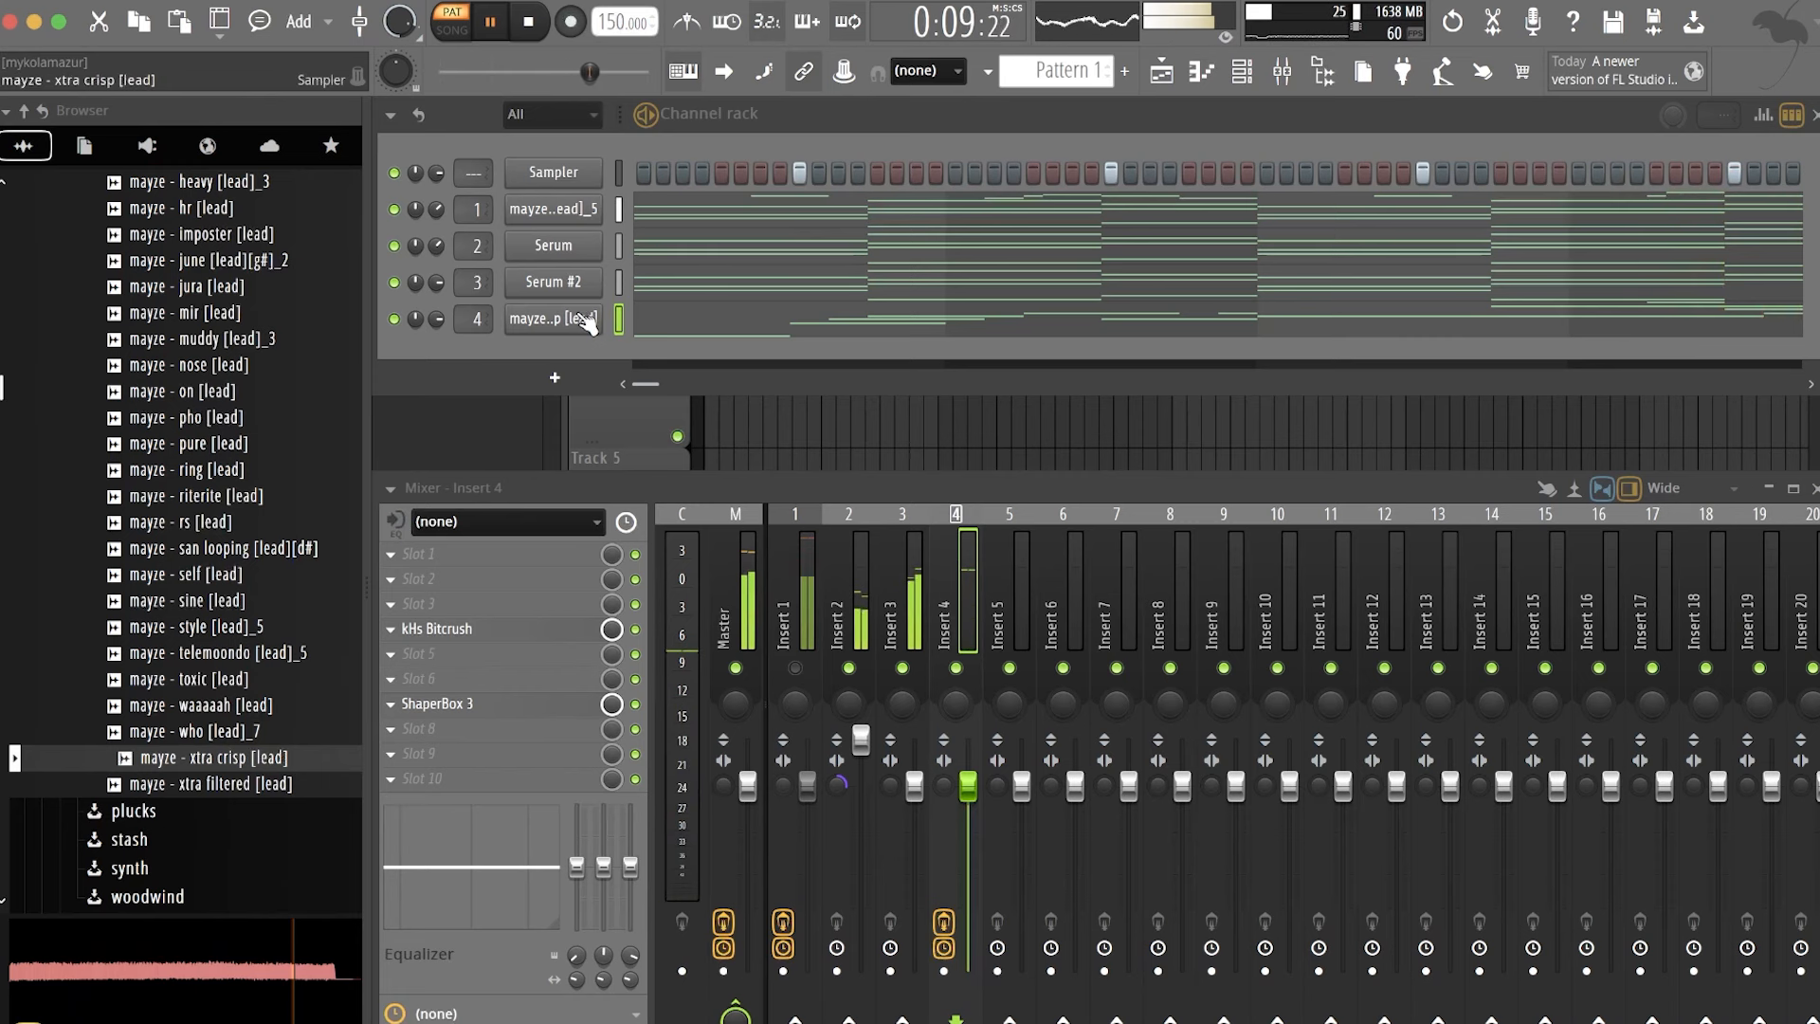
pyautogui.click(588, 322)
pyautogui.click(567, 369)
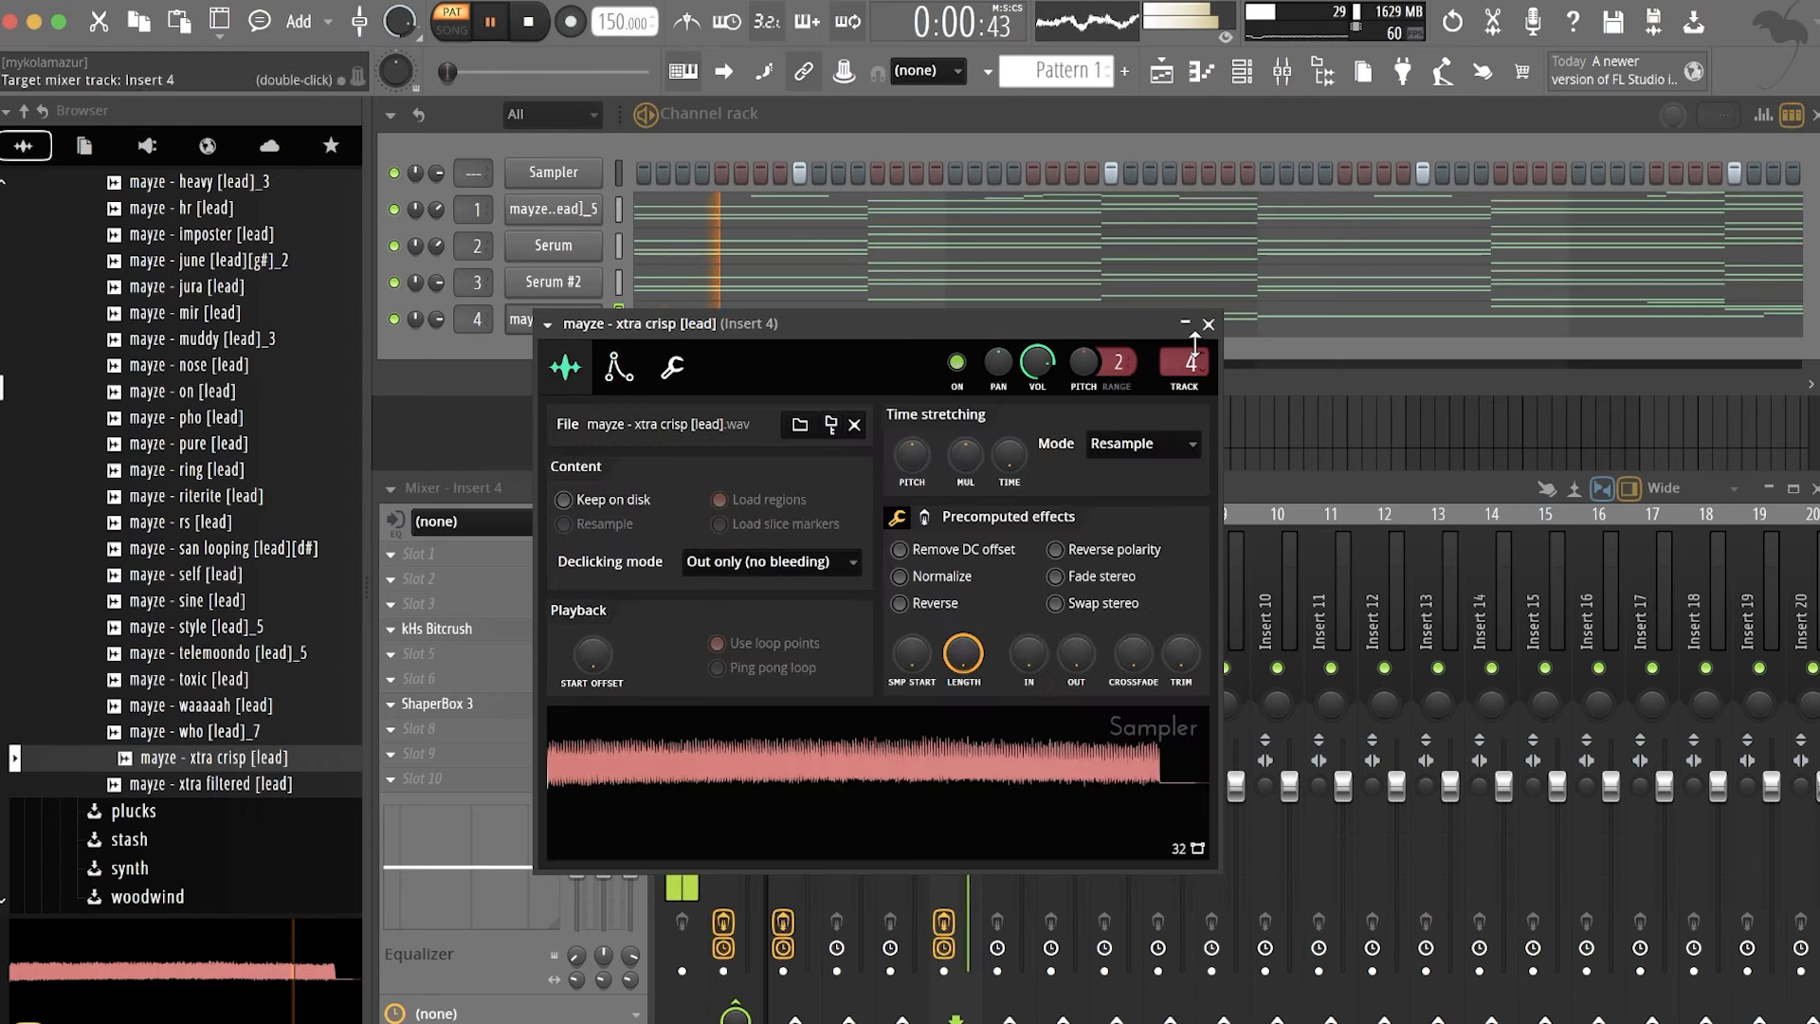
pyautogui.click(1207, 324)
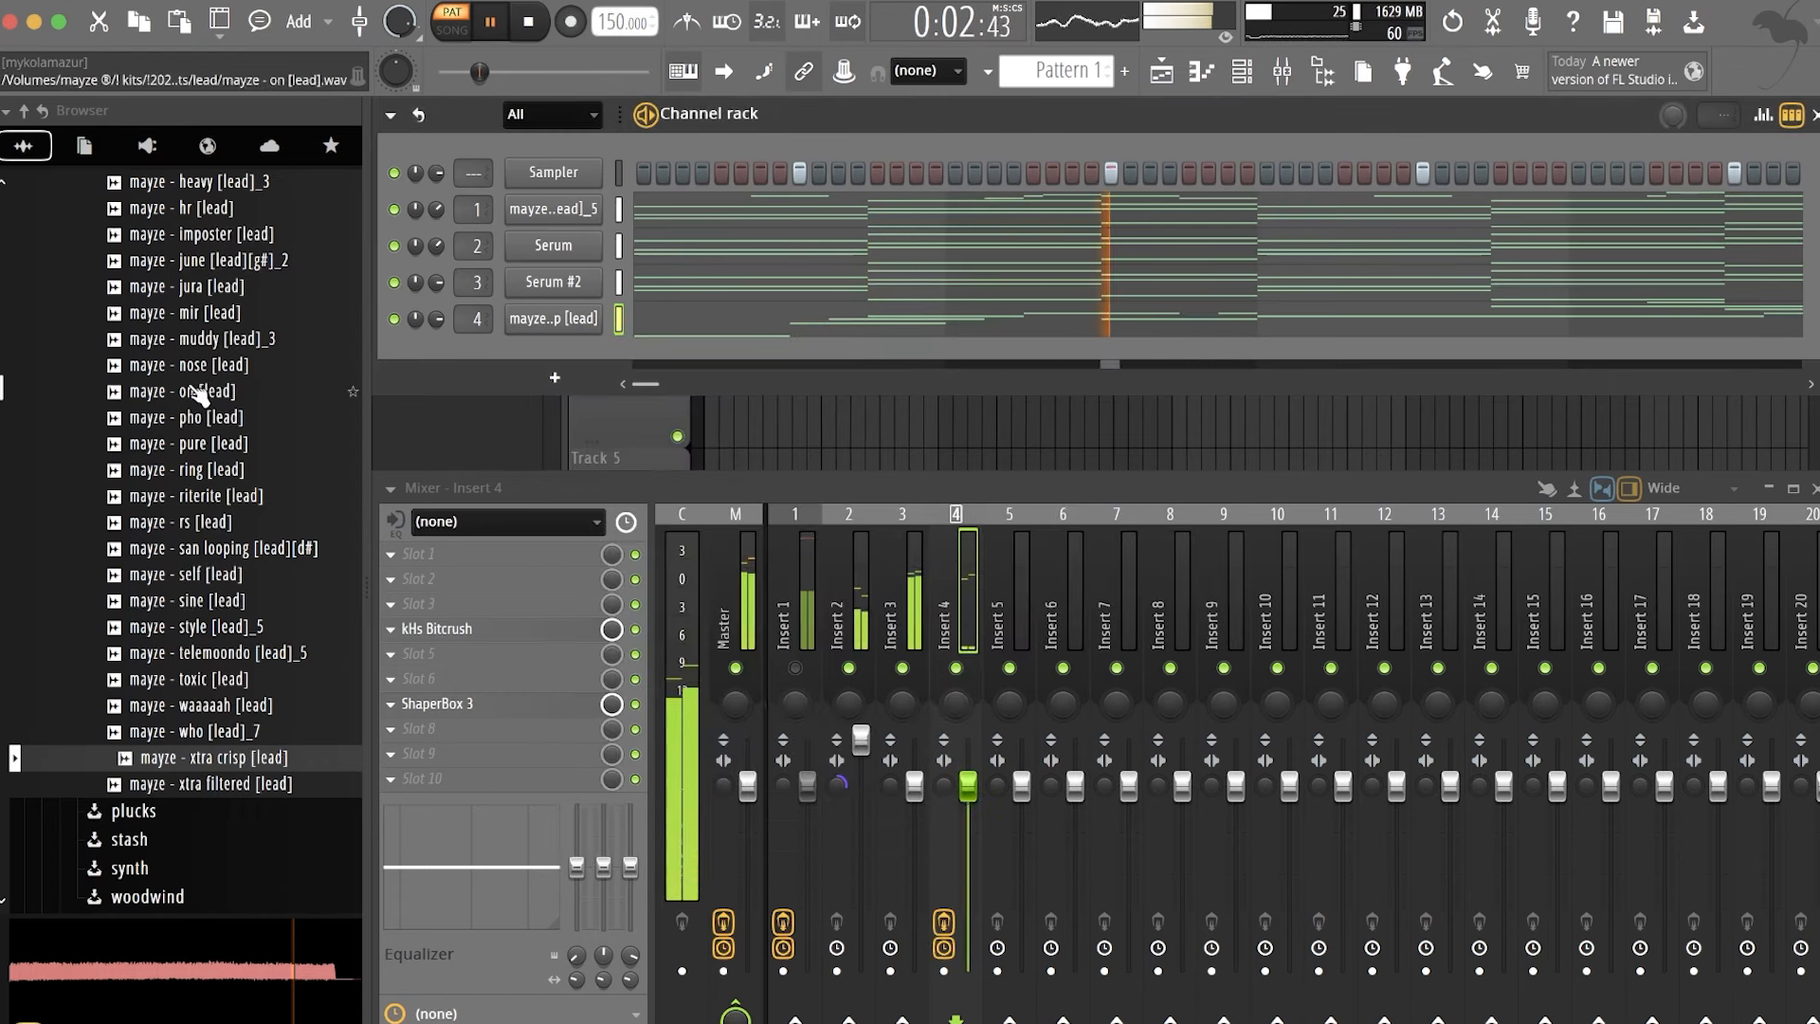
# - Replace channel 4's sample with mayze - san looping [lead][d#], and audition it with Insert 2 unmuted and Insert 3 muted
pyautogui.scroll(2, 199, 393)
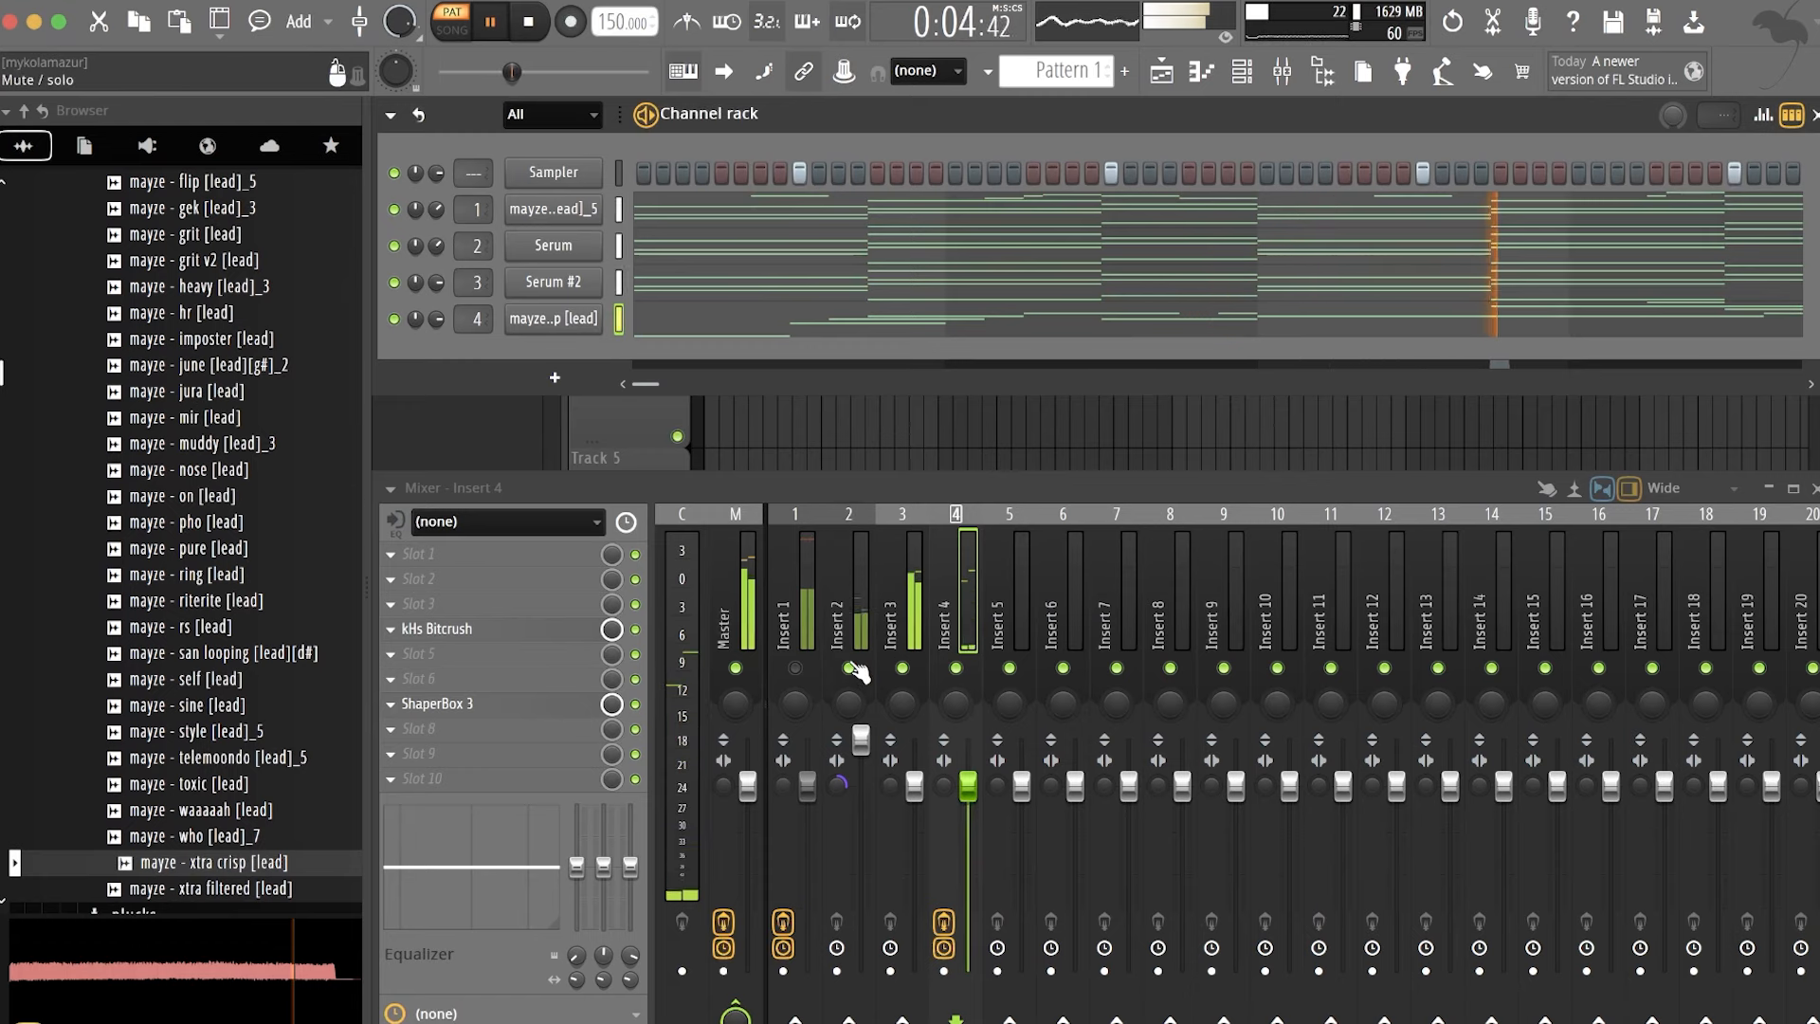
pyautogui.click(849, 668)
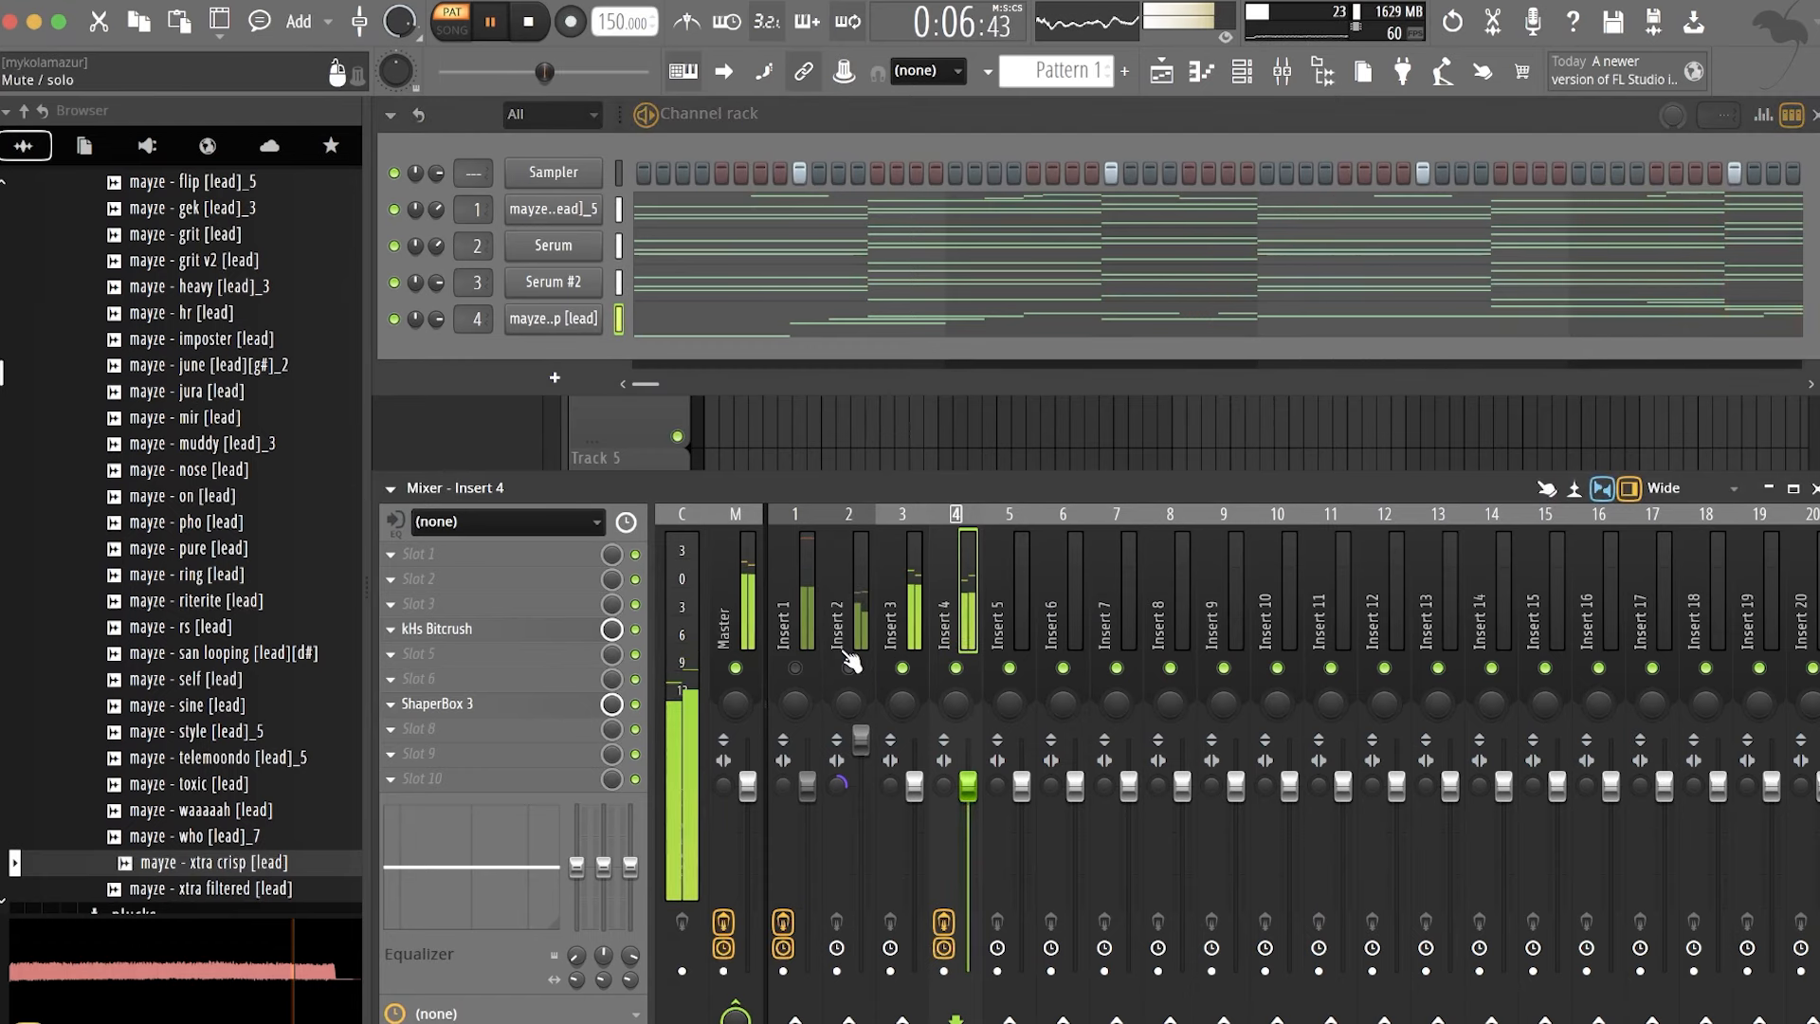
pyautogui.moveTo(271, 664); pyautogui.dragTo(551, 328)
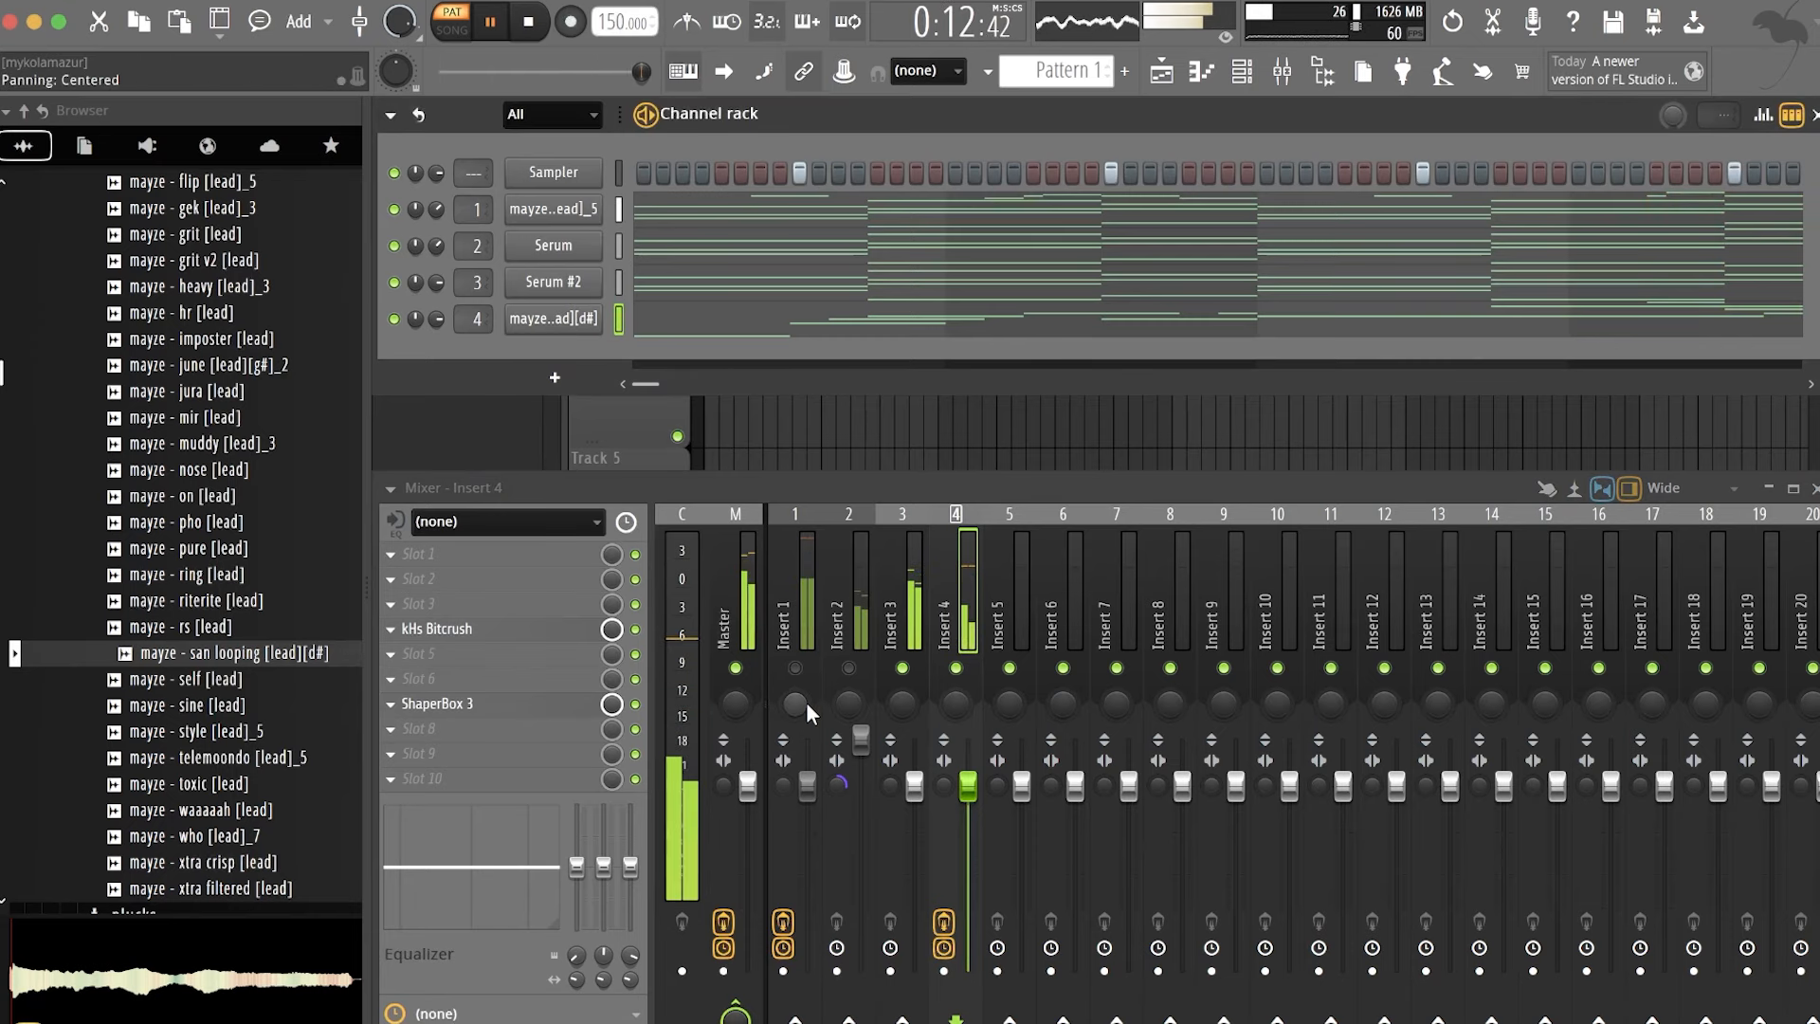
pyautogui.click(849, 667)
pyautogui.click(902, 667)
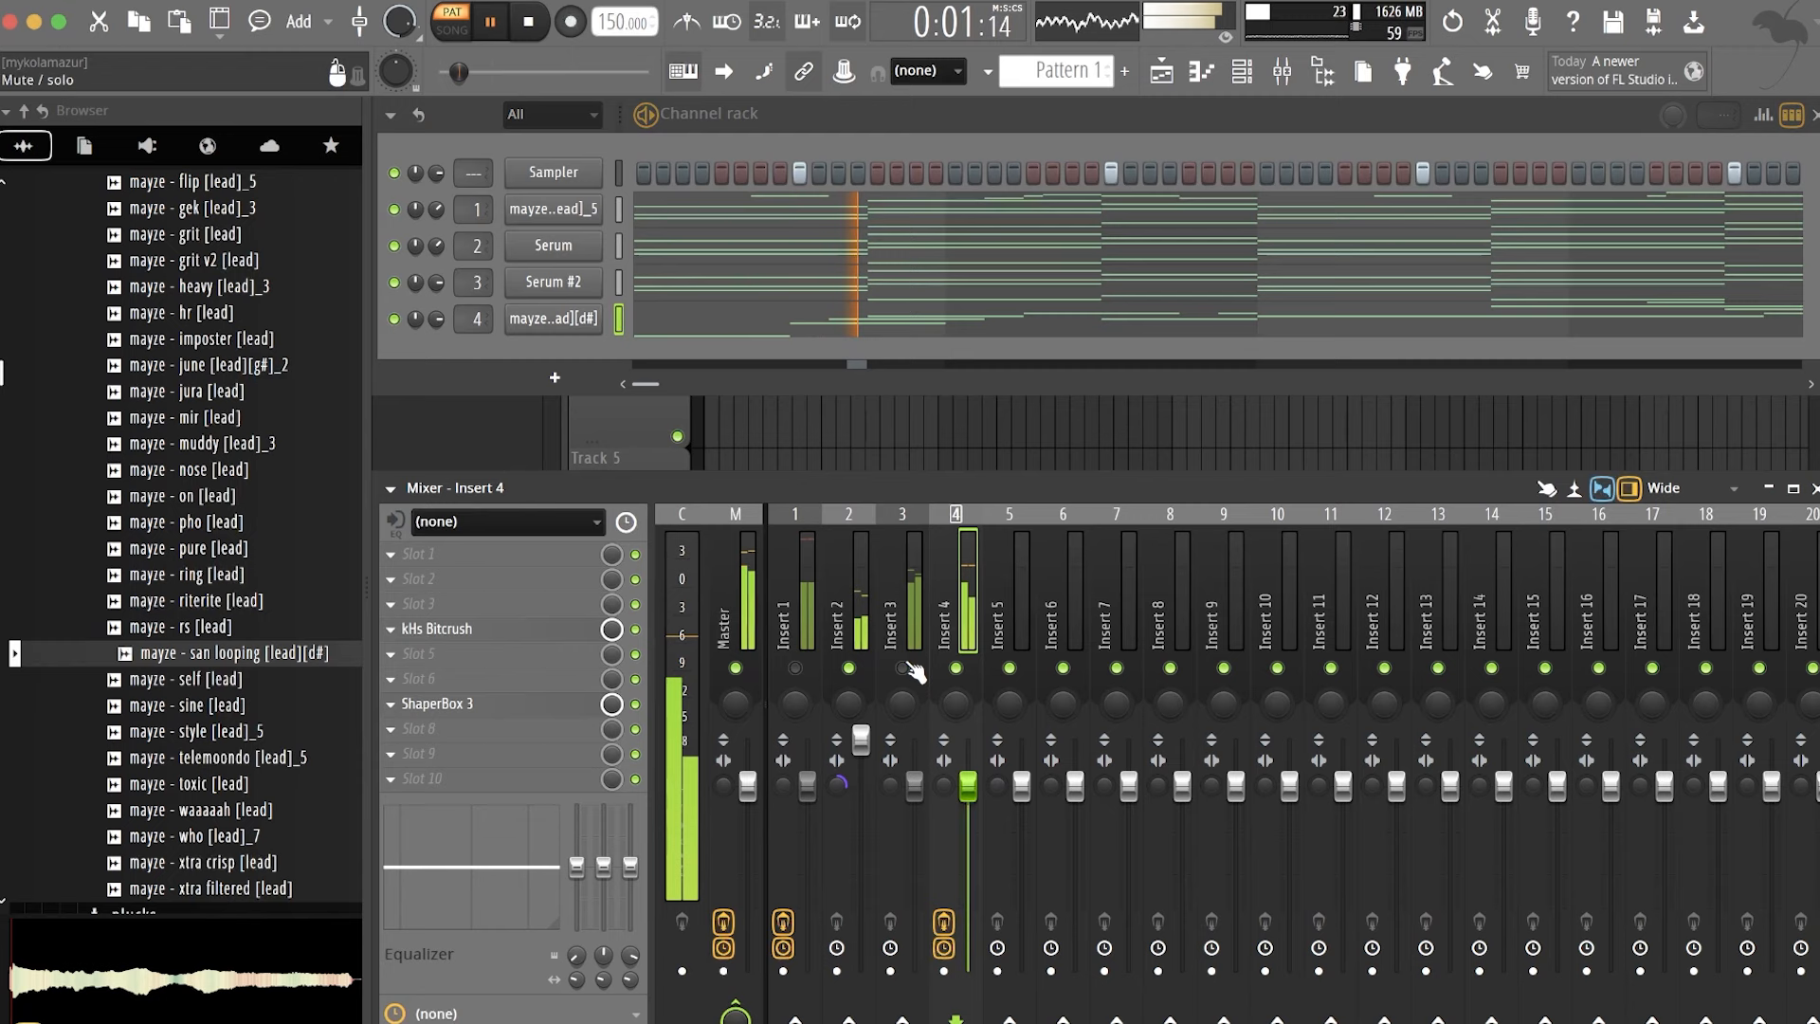
# - Move the band split of ShaperBox 3's Time shaper on Insert 4 to 14.9 kHz
pyautogui.click(867, 702)
pyautogui.moveTo(437, 248); pyautogui.dragTo(437, 246)
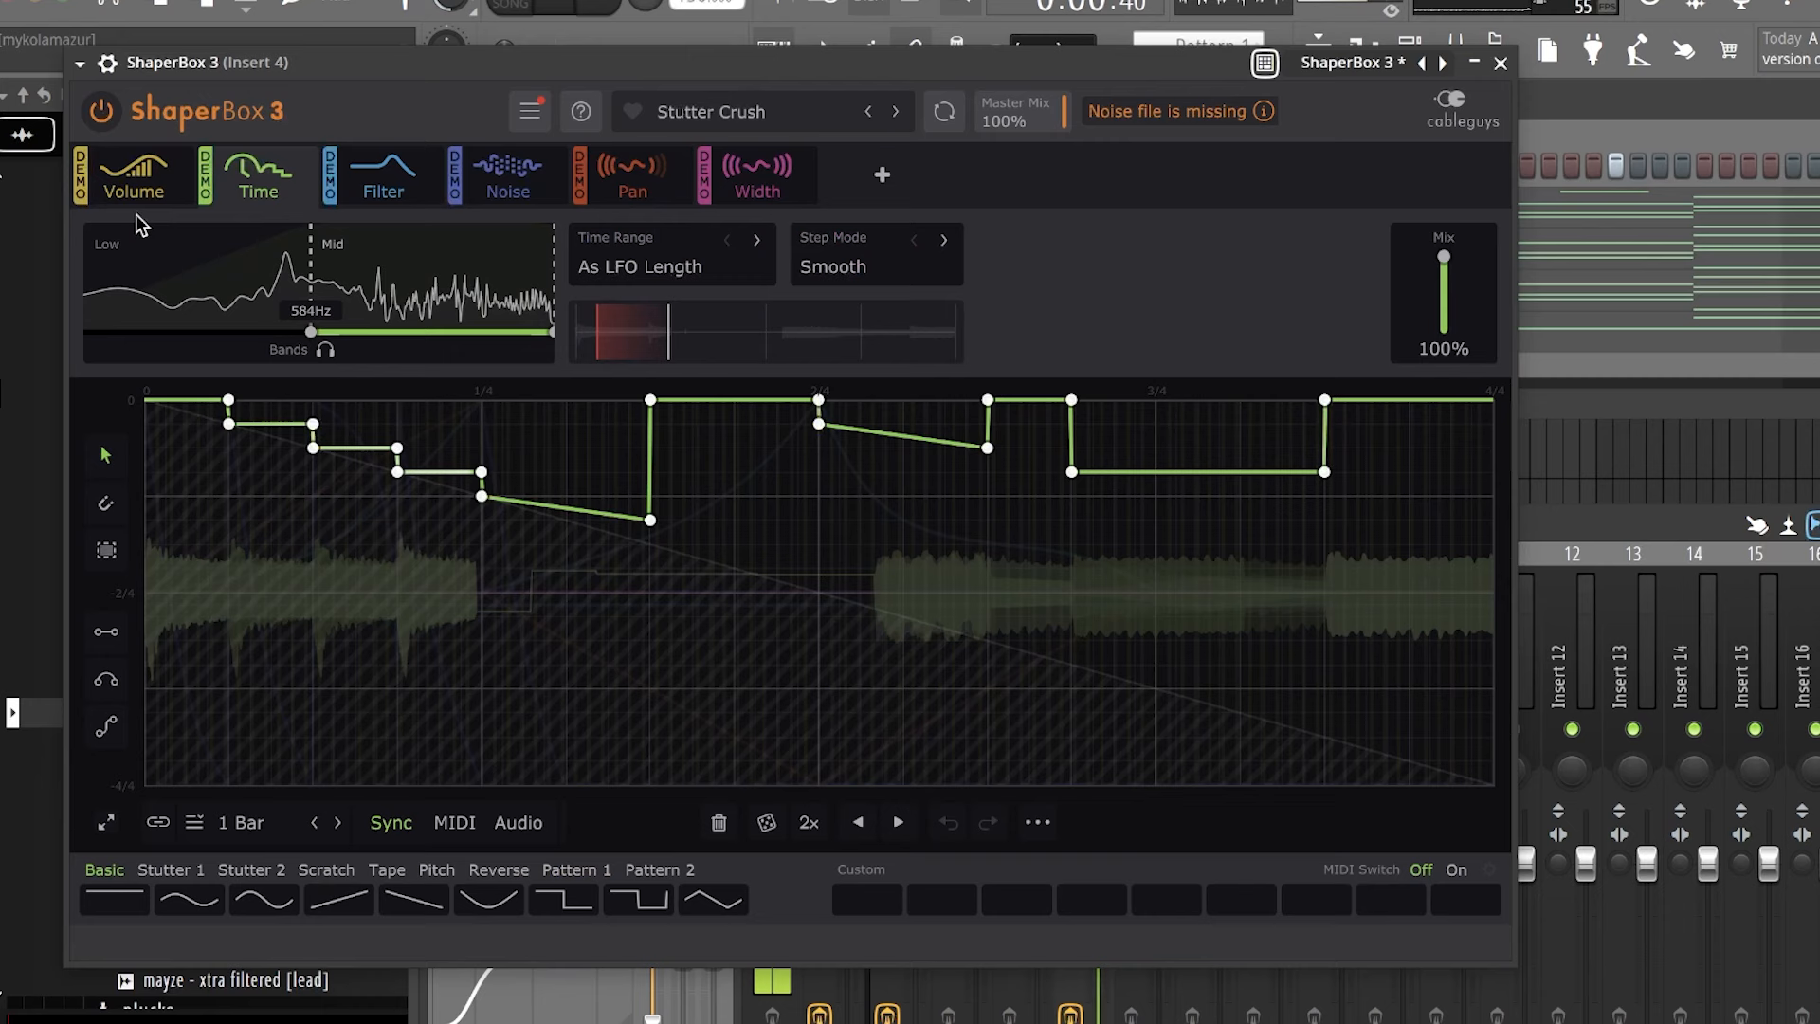
pyautogui.click(304, 294)
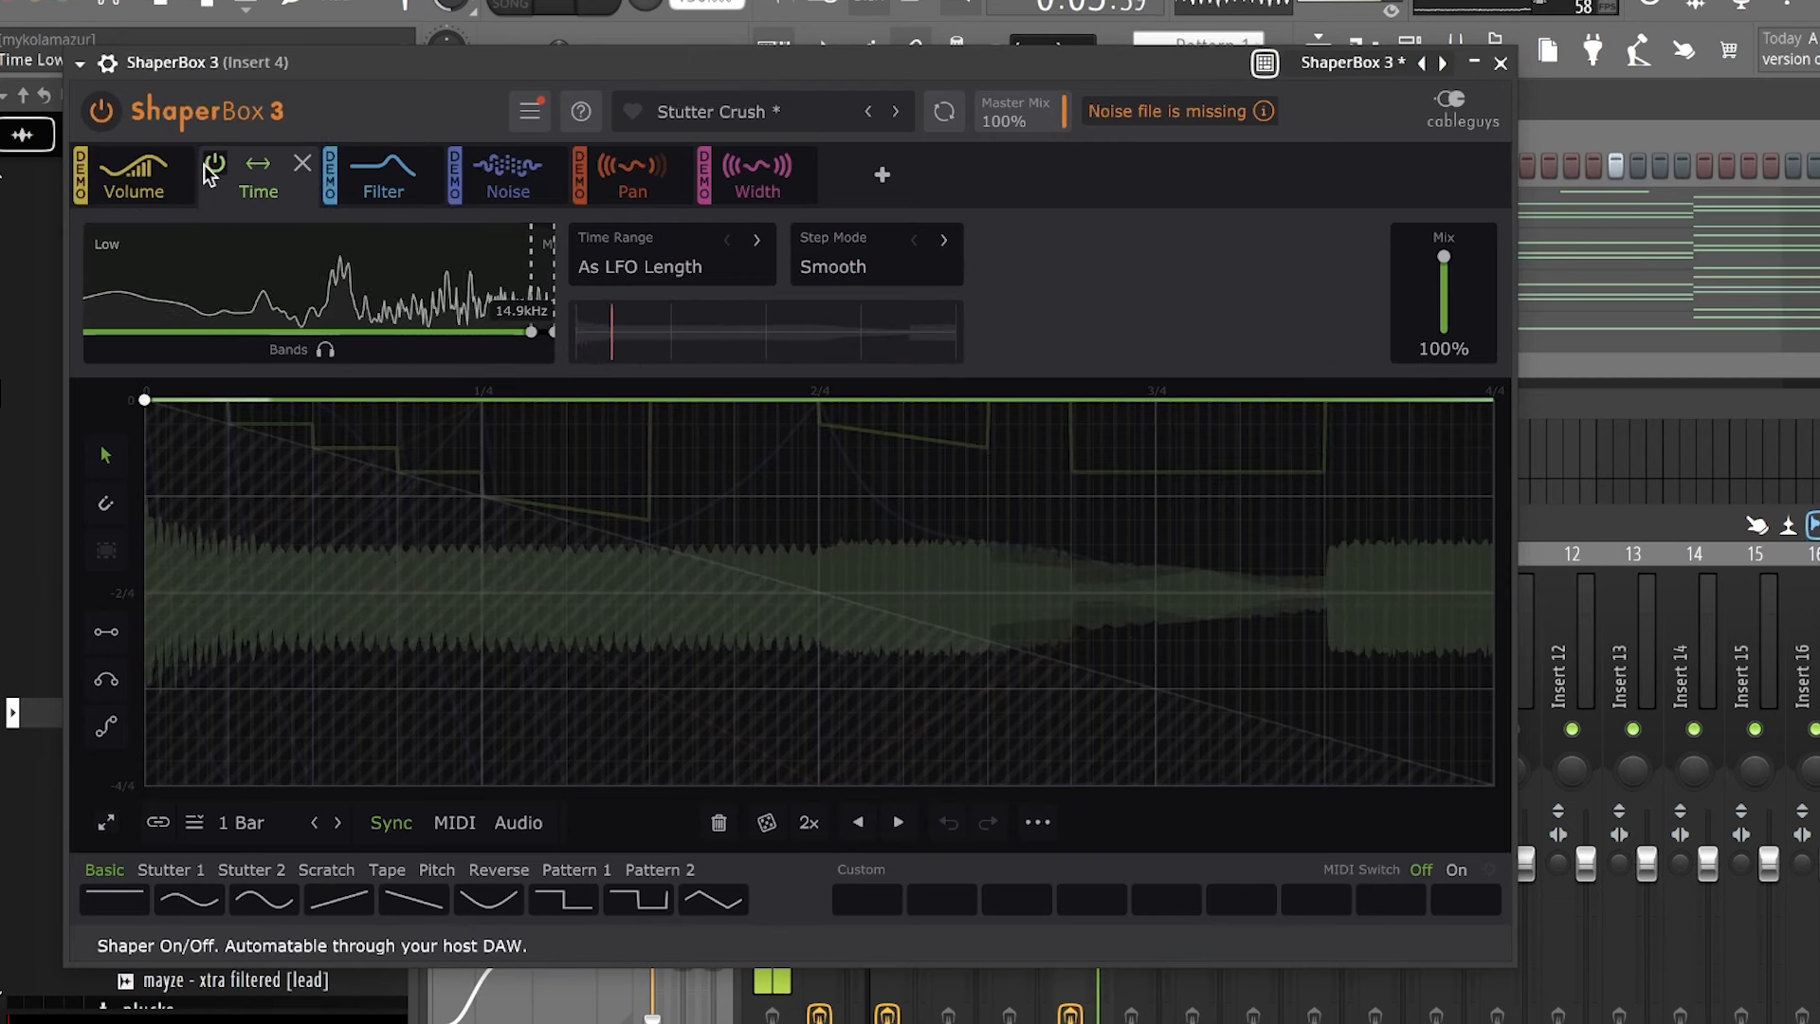
# - Toggle the Time shaper in Insert 4's ShaperBox 3 and close the plugin window
pyautogui.click(214, 166)
pyautogui.click(1501, 63)
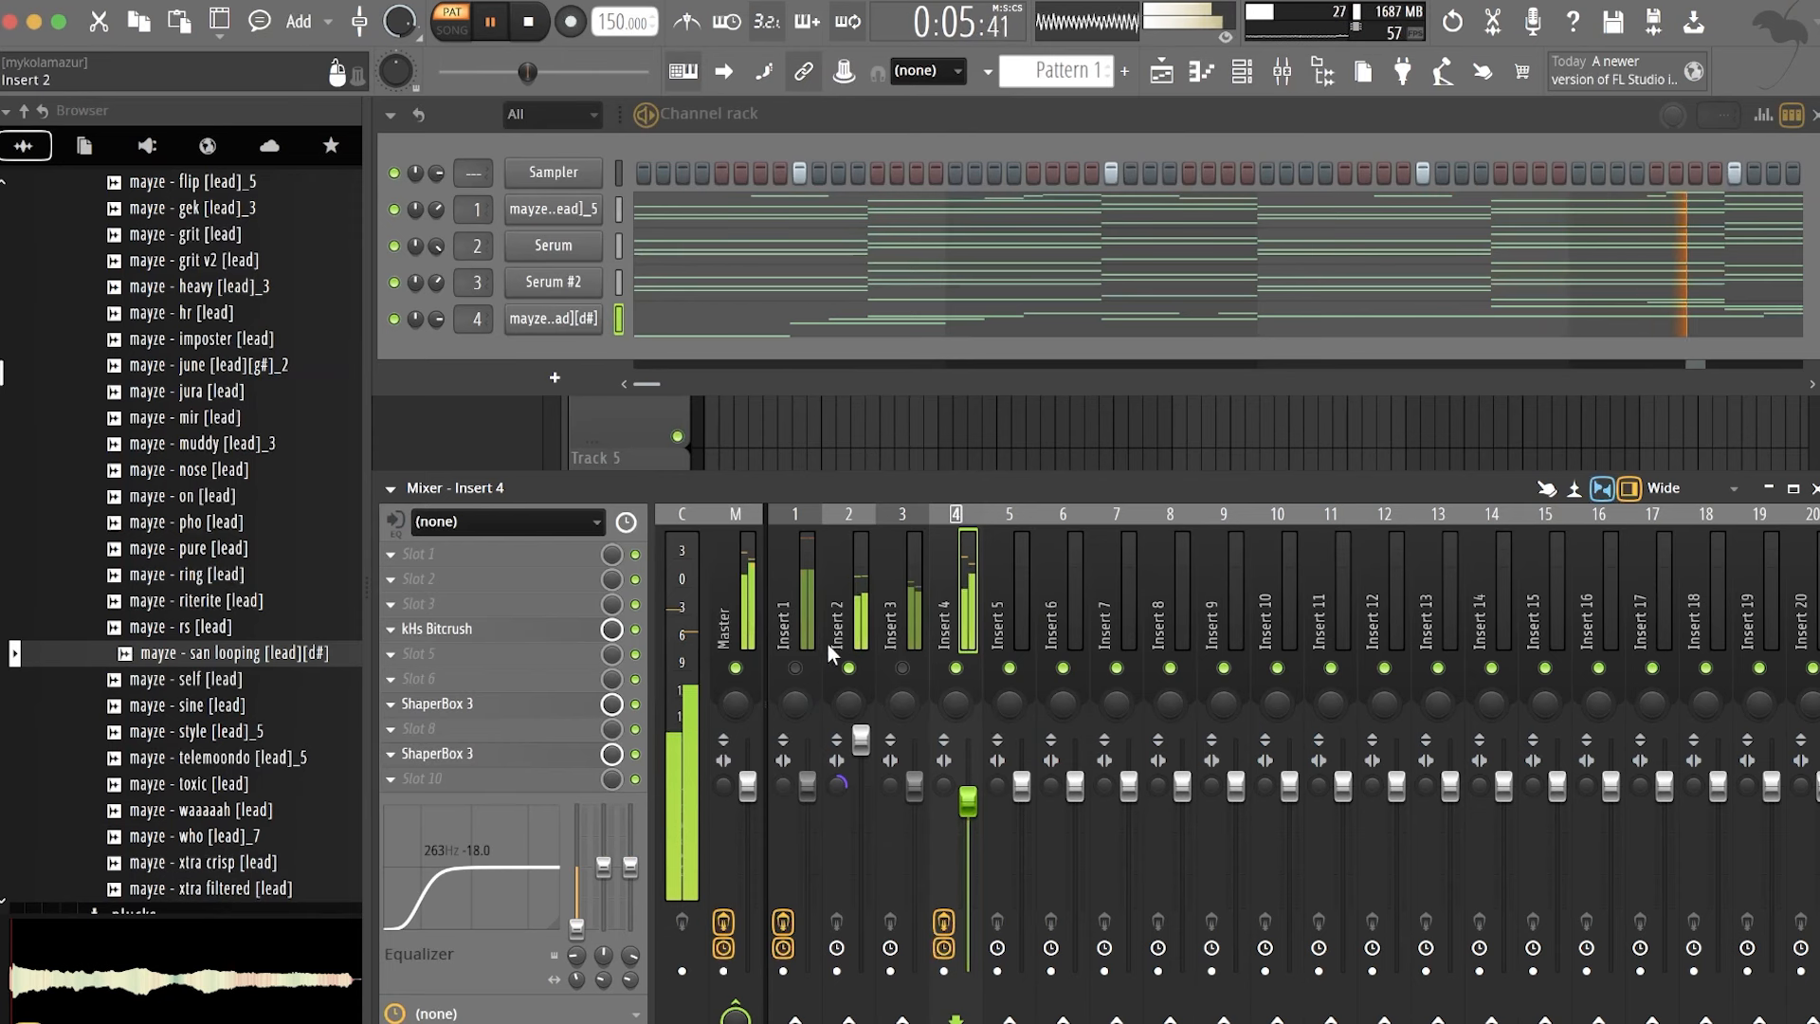
# - Compare Inserts 1 and 2 in the mixer and lower Insert 1's volume to 88% (-2.7 dB)
pyautogui.click(801, 607)
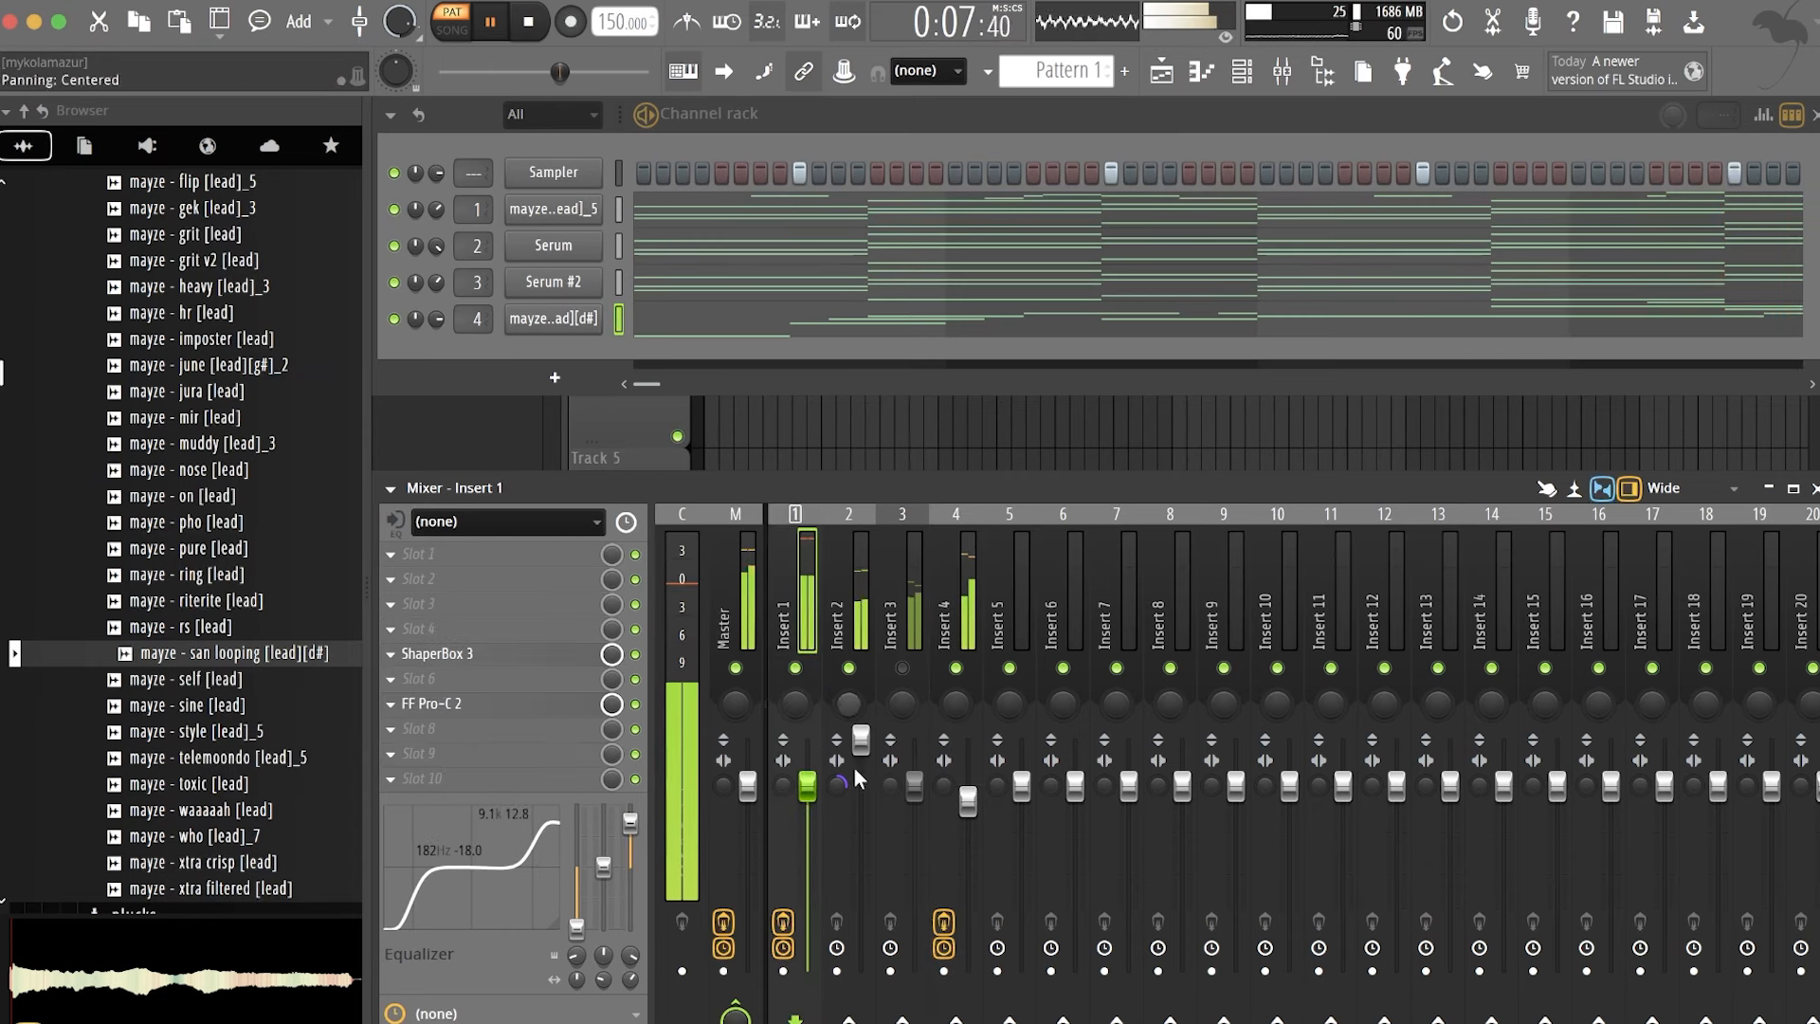
pyautogui.click(865, 606)
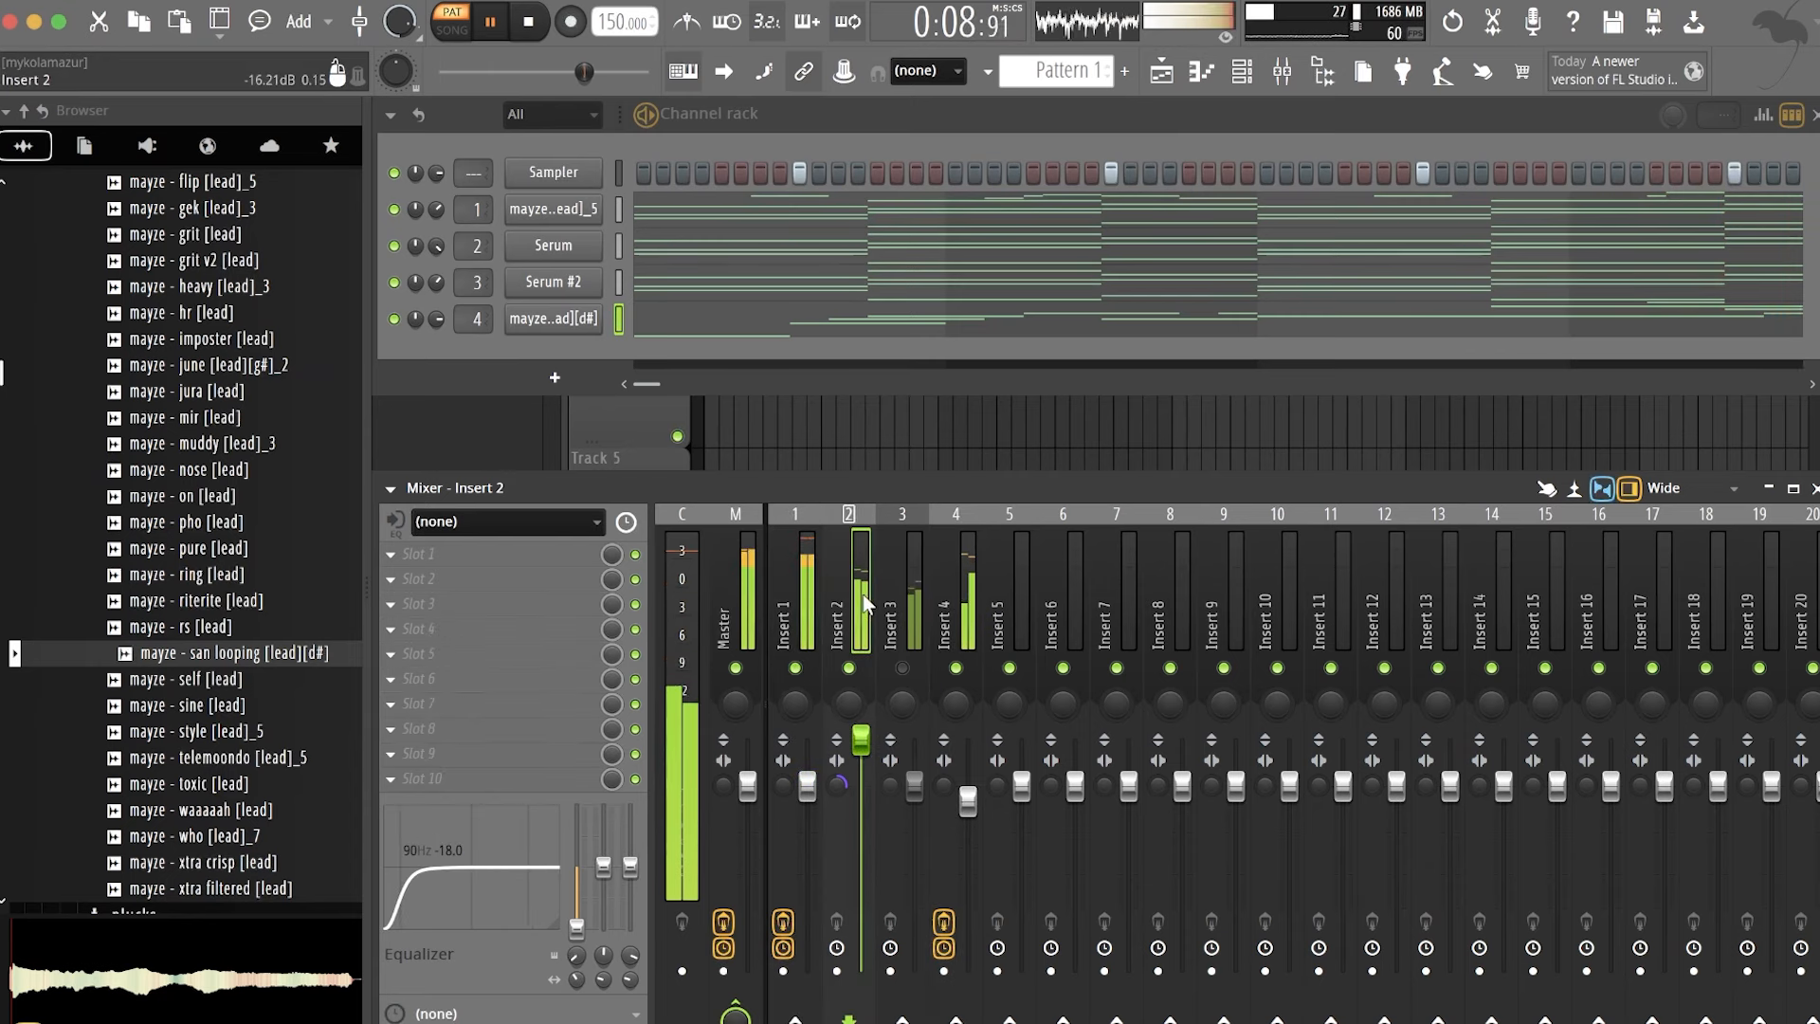
pyautogui.click(791, 587)
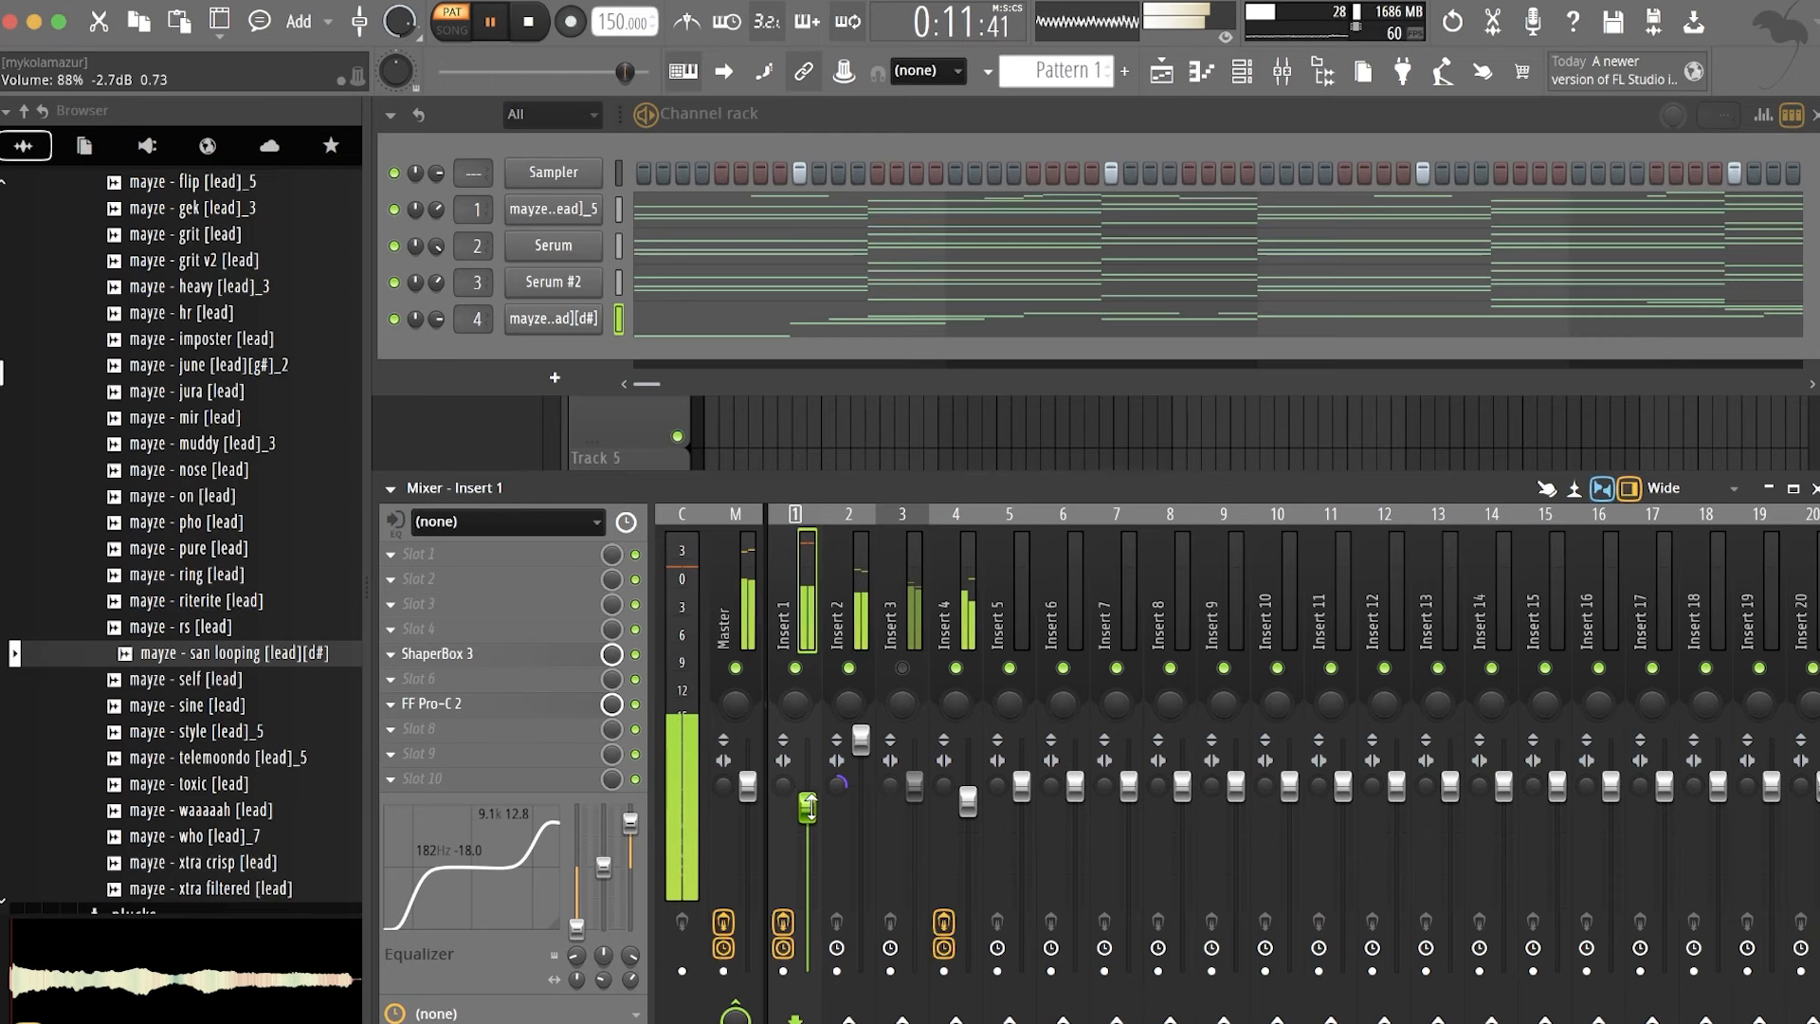
# - Load Fruity parametric EQ 2 on mixer Insert 4
pyautogui.click(941, 644)
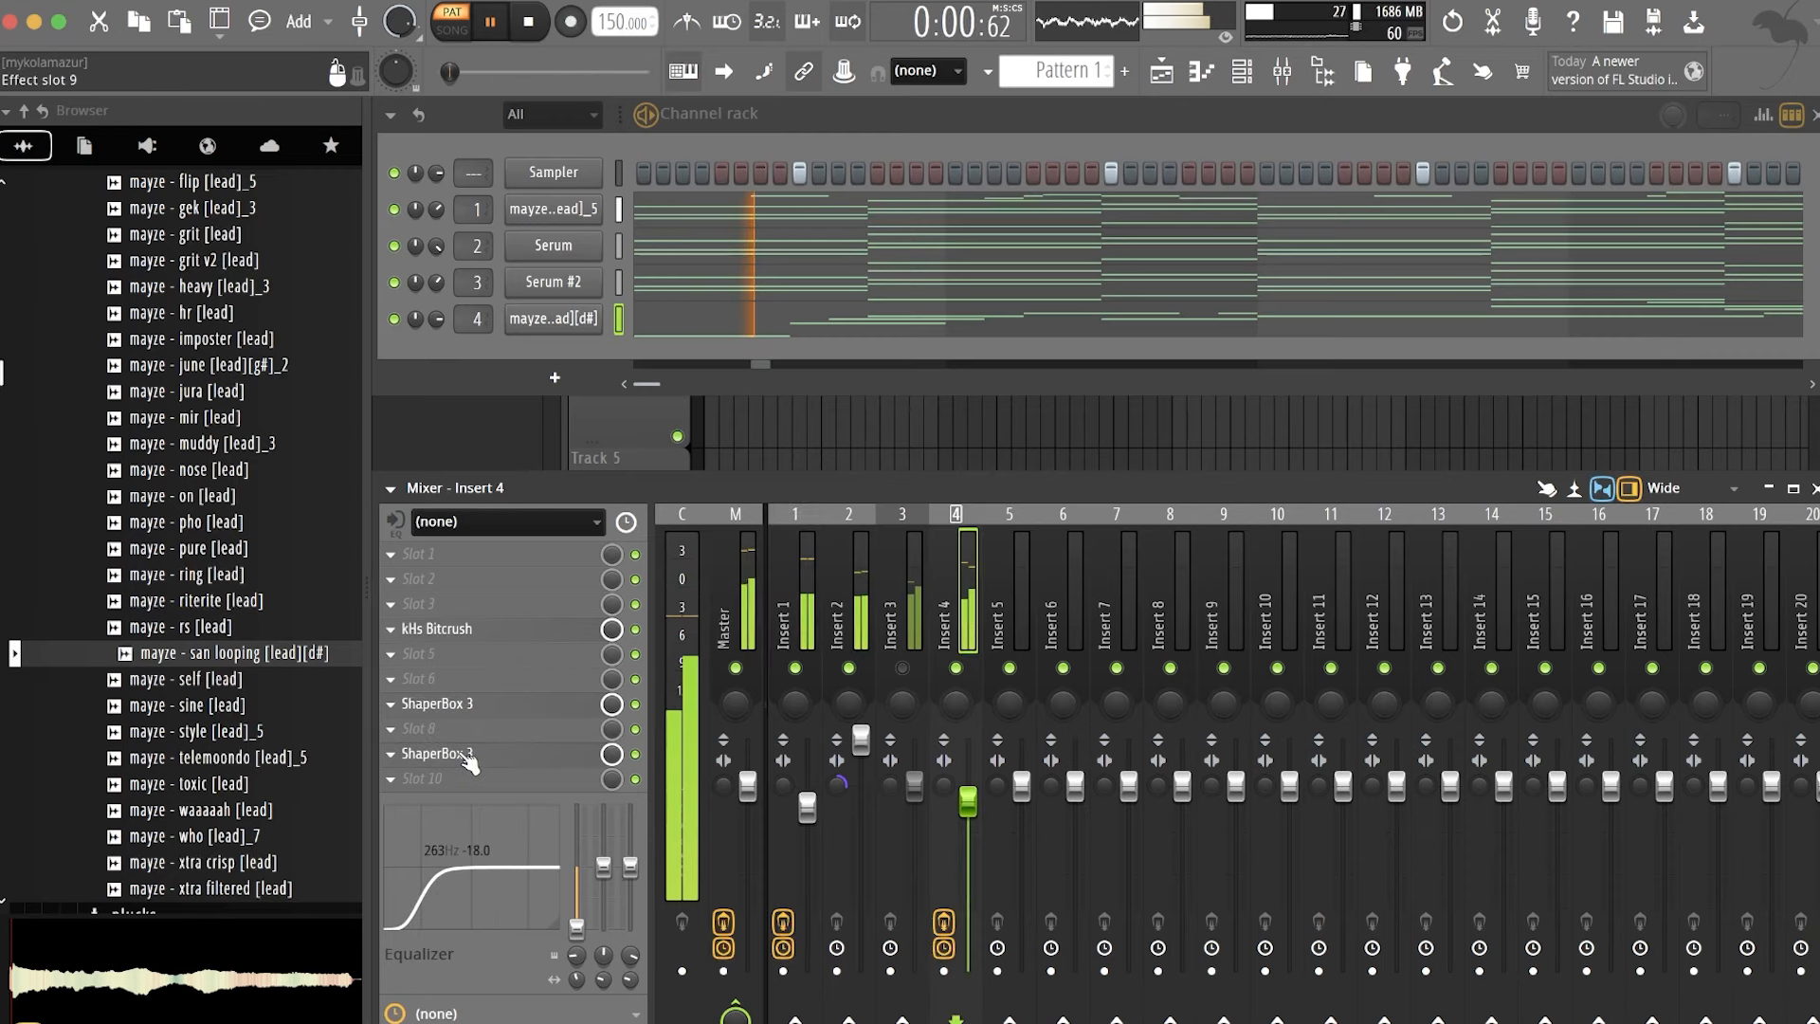
pyautogui.click(479, 758)
pyautogui.click(1175, 710)
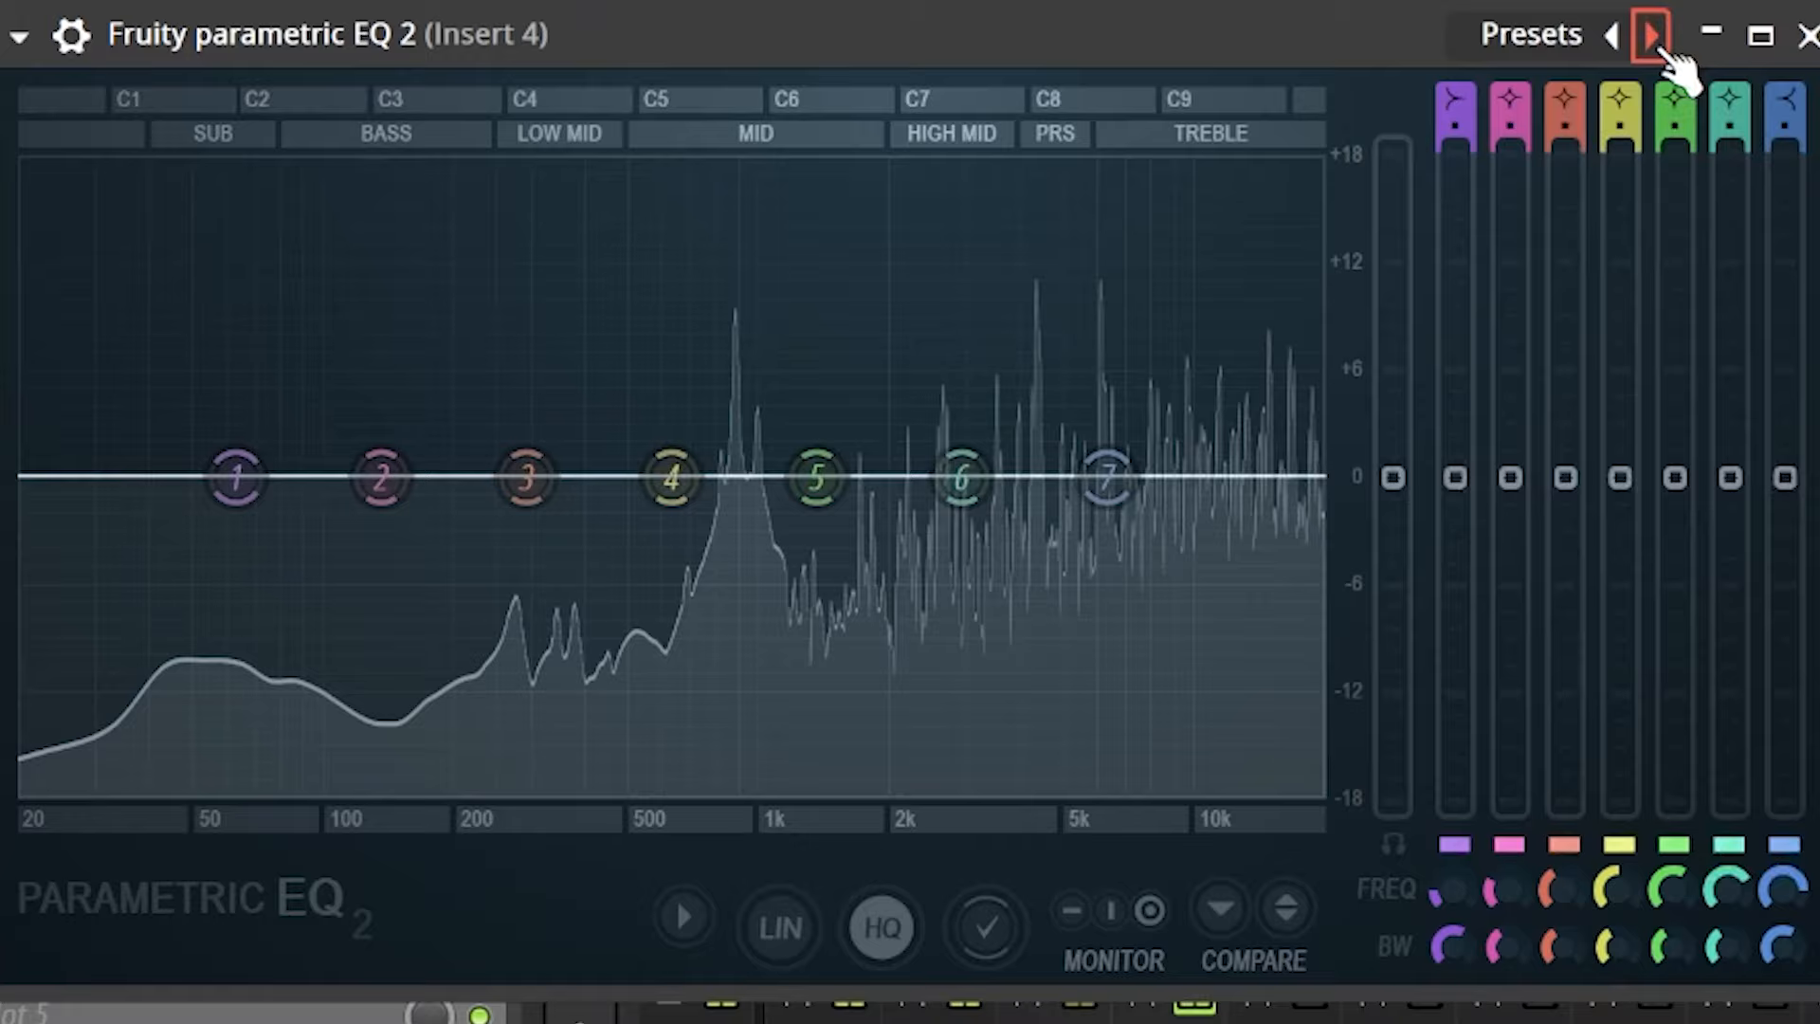
# - Apply the 20Hz + 18kHz cut preset and narrow it to a low cut near 160 Hz and a high cut near 8.5 kHz
pyautogui.click(1651, 36)
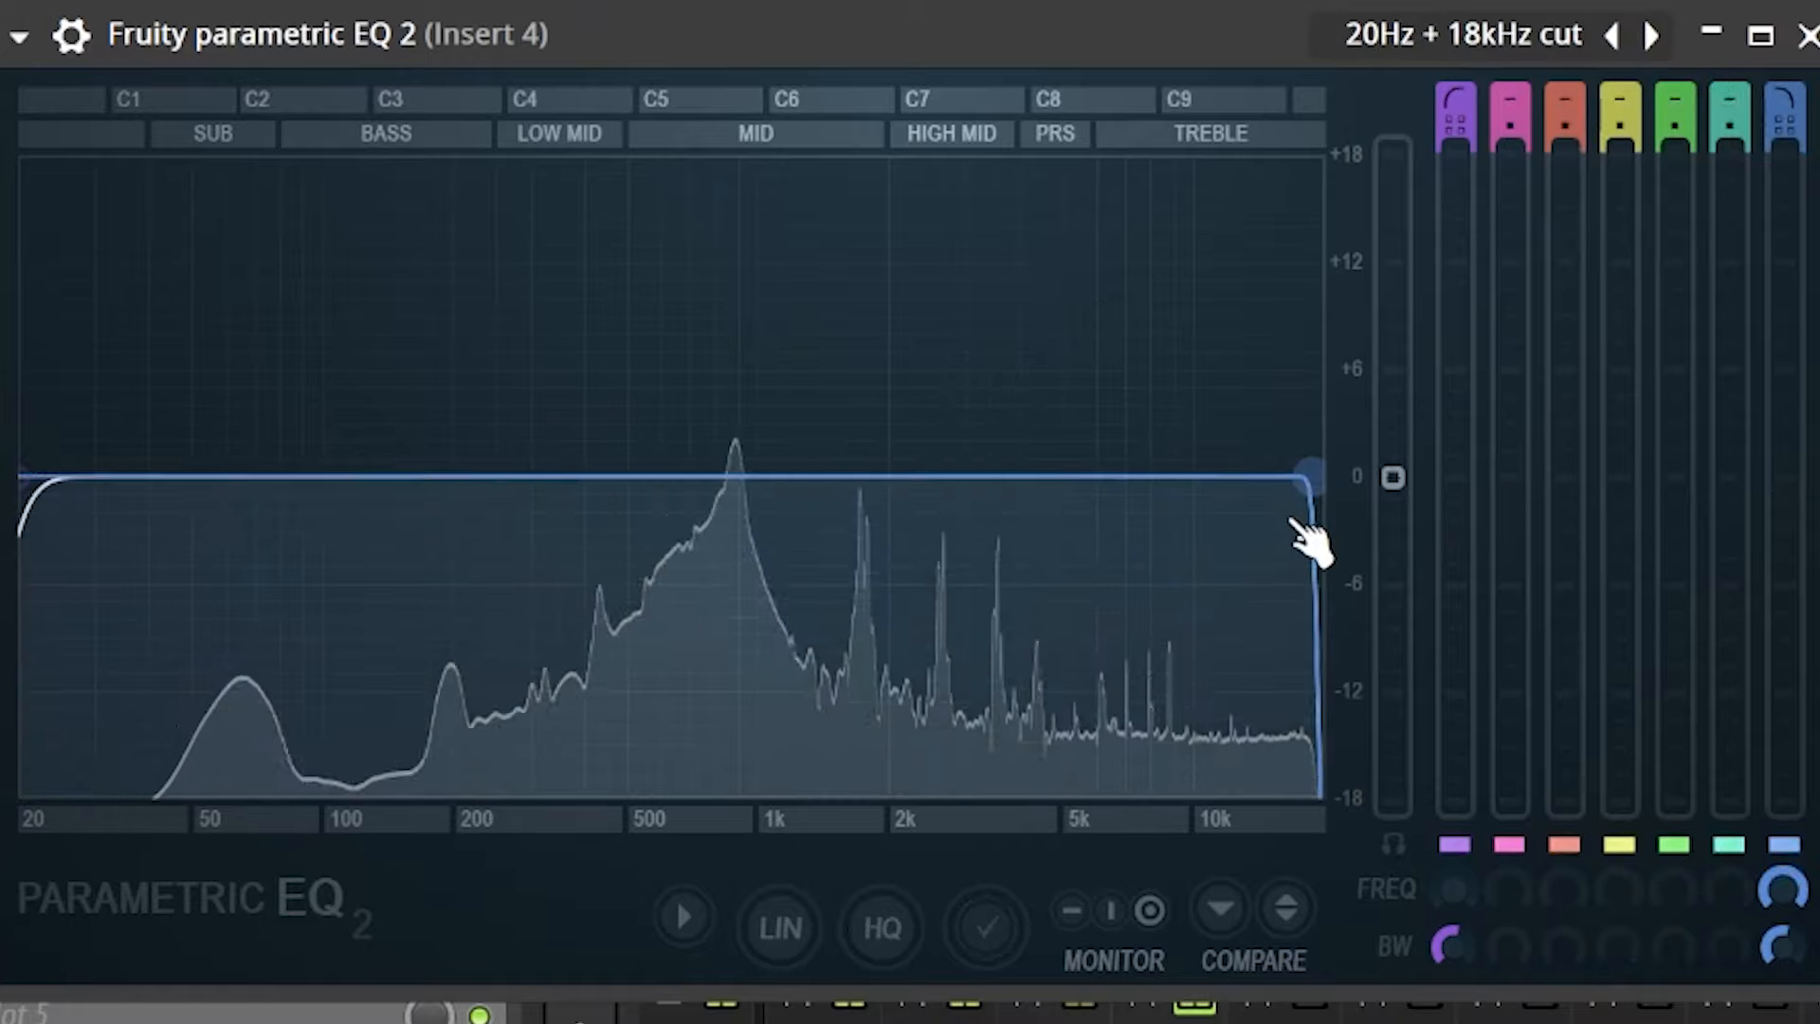
pyautogui.moveTo(1321, 476); pyautogui.dragTo(1008, 476)
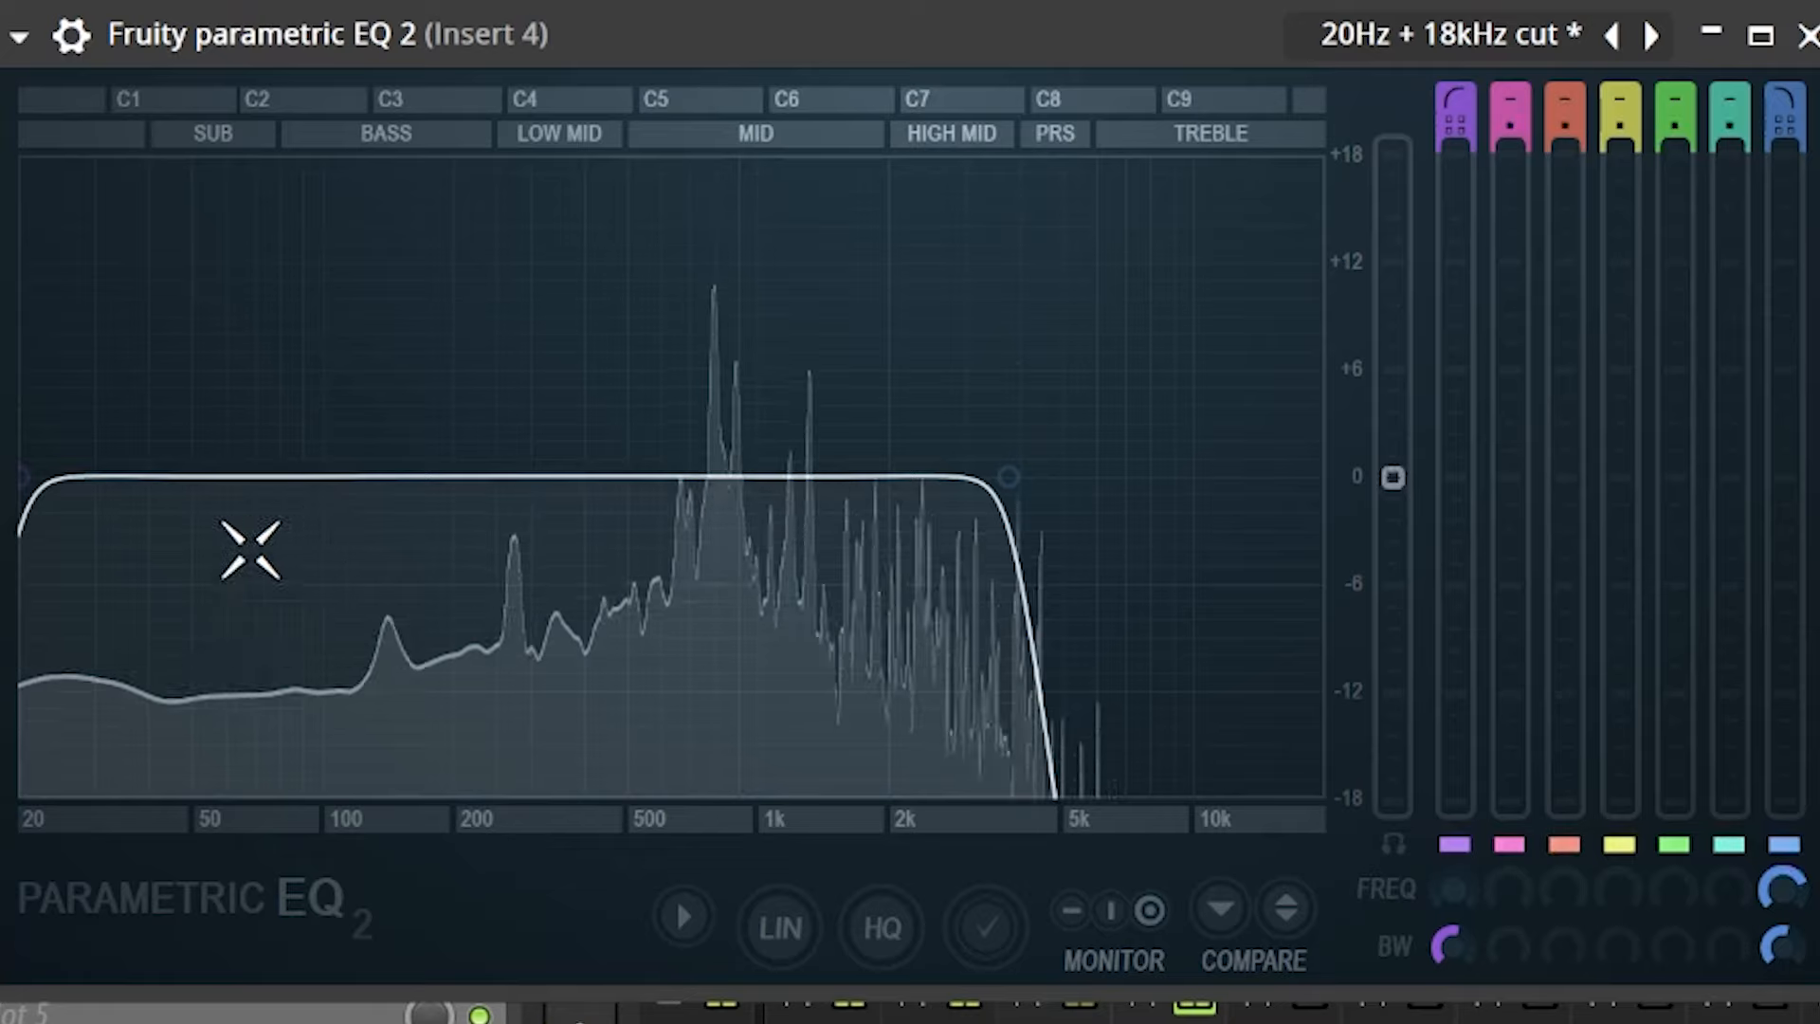
pyautogui.moveTo(69, 500); pyautogui.dragTo(412, 475)
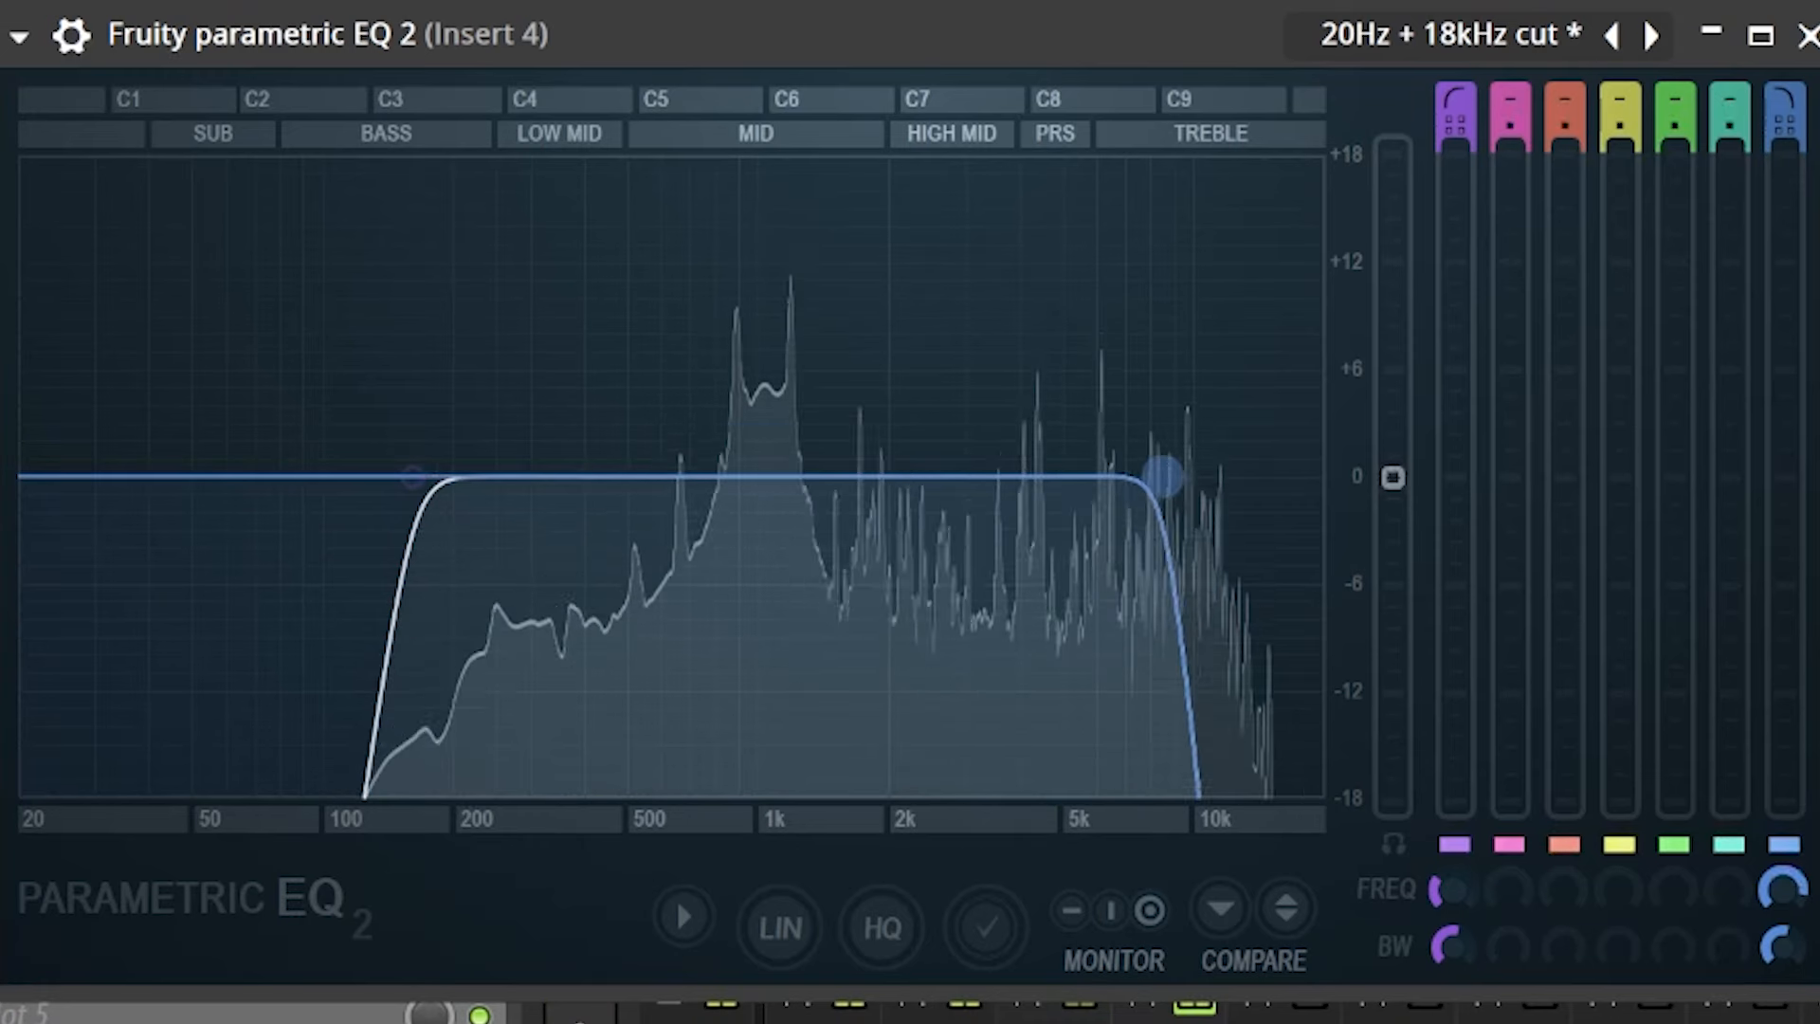